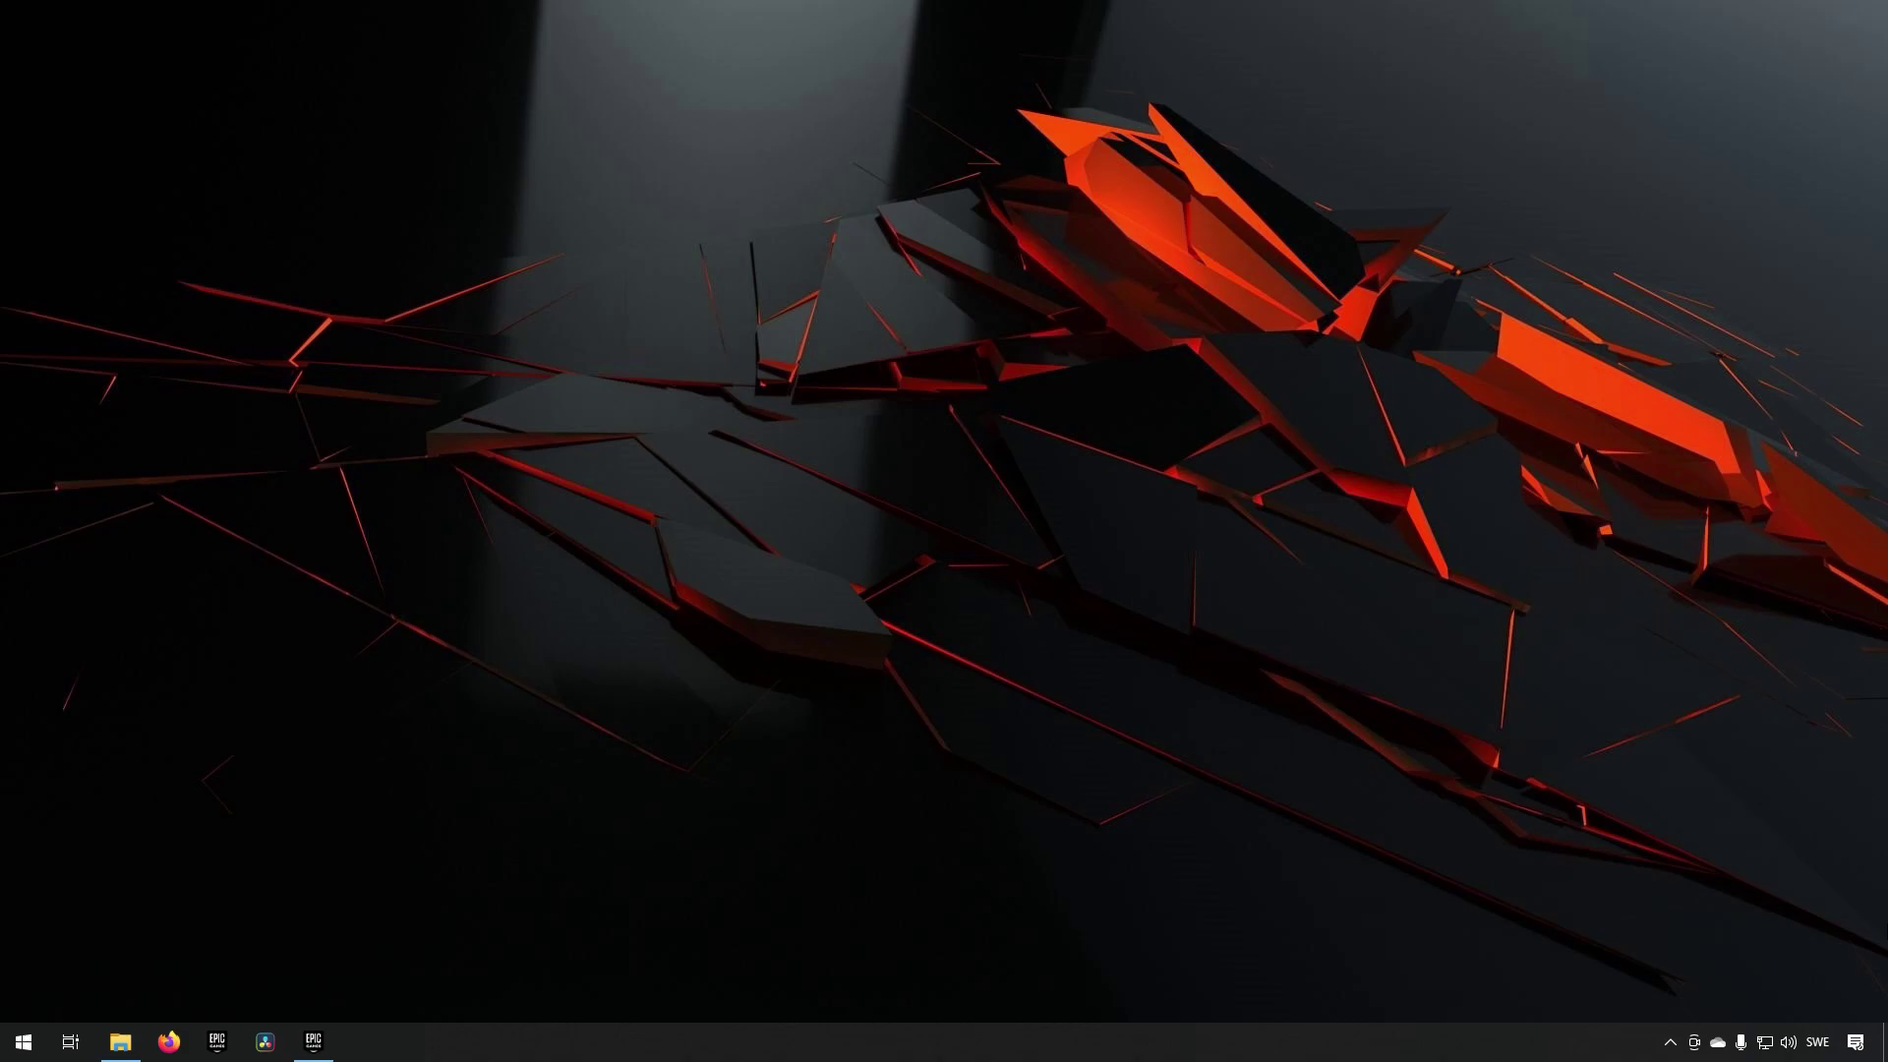
Search the Epic Games Launcher Marketplace for 'control rig' and open the Control Rig Mannequin page
left_click(317, 1041)
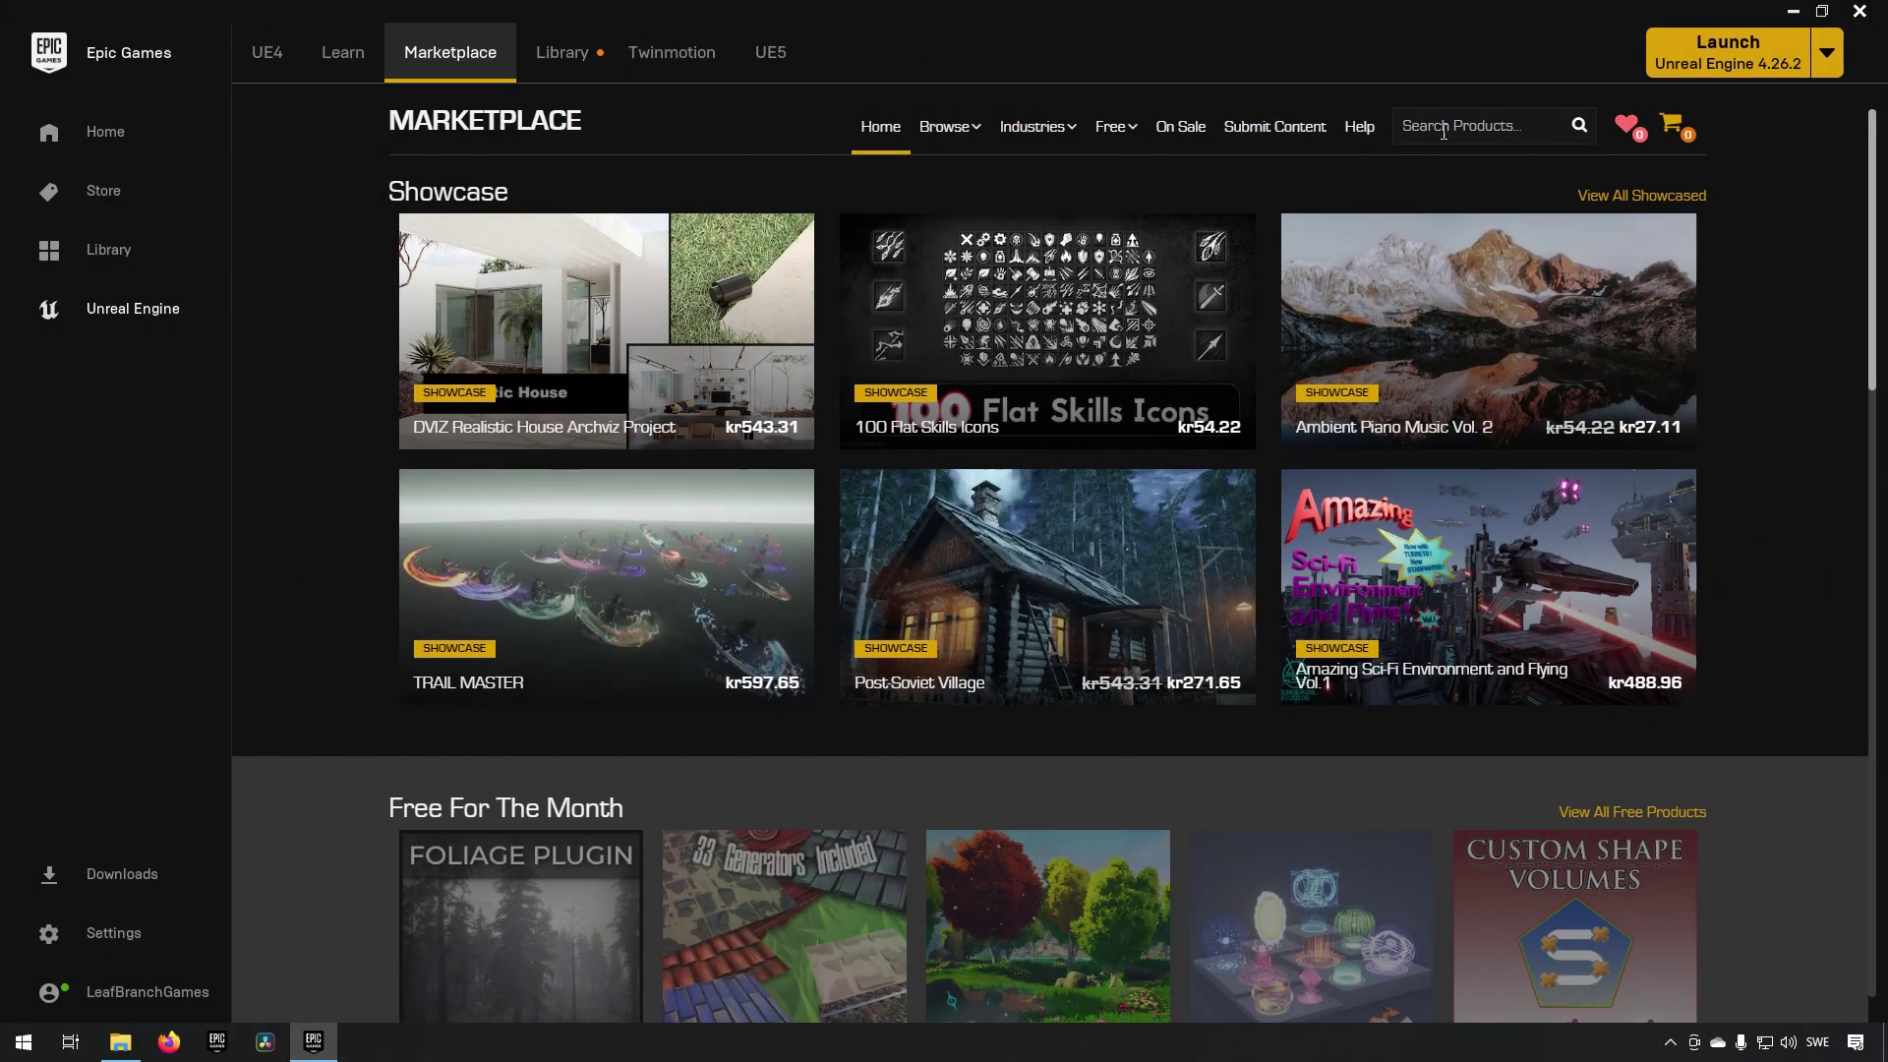
type("control rig")
key("Return")
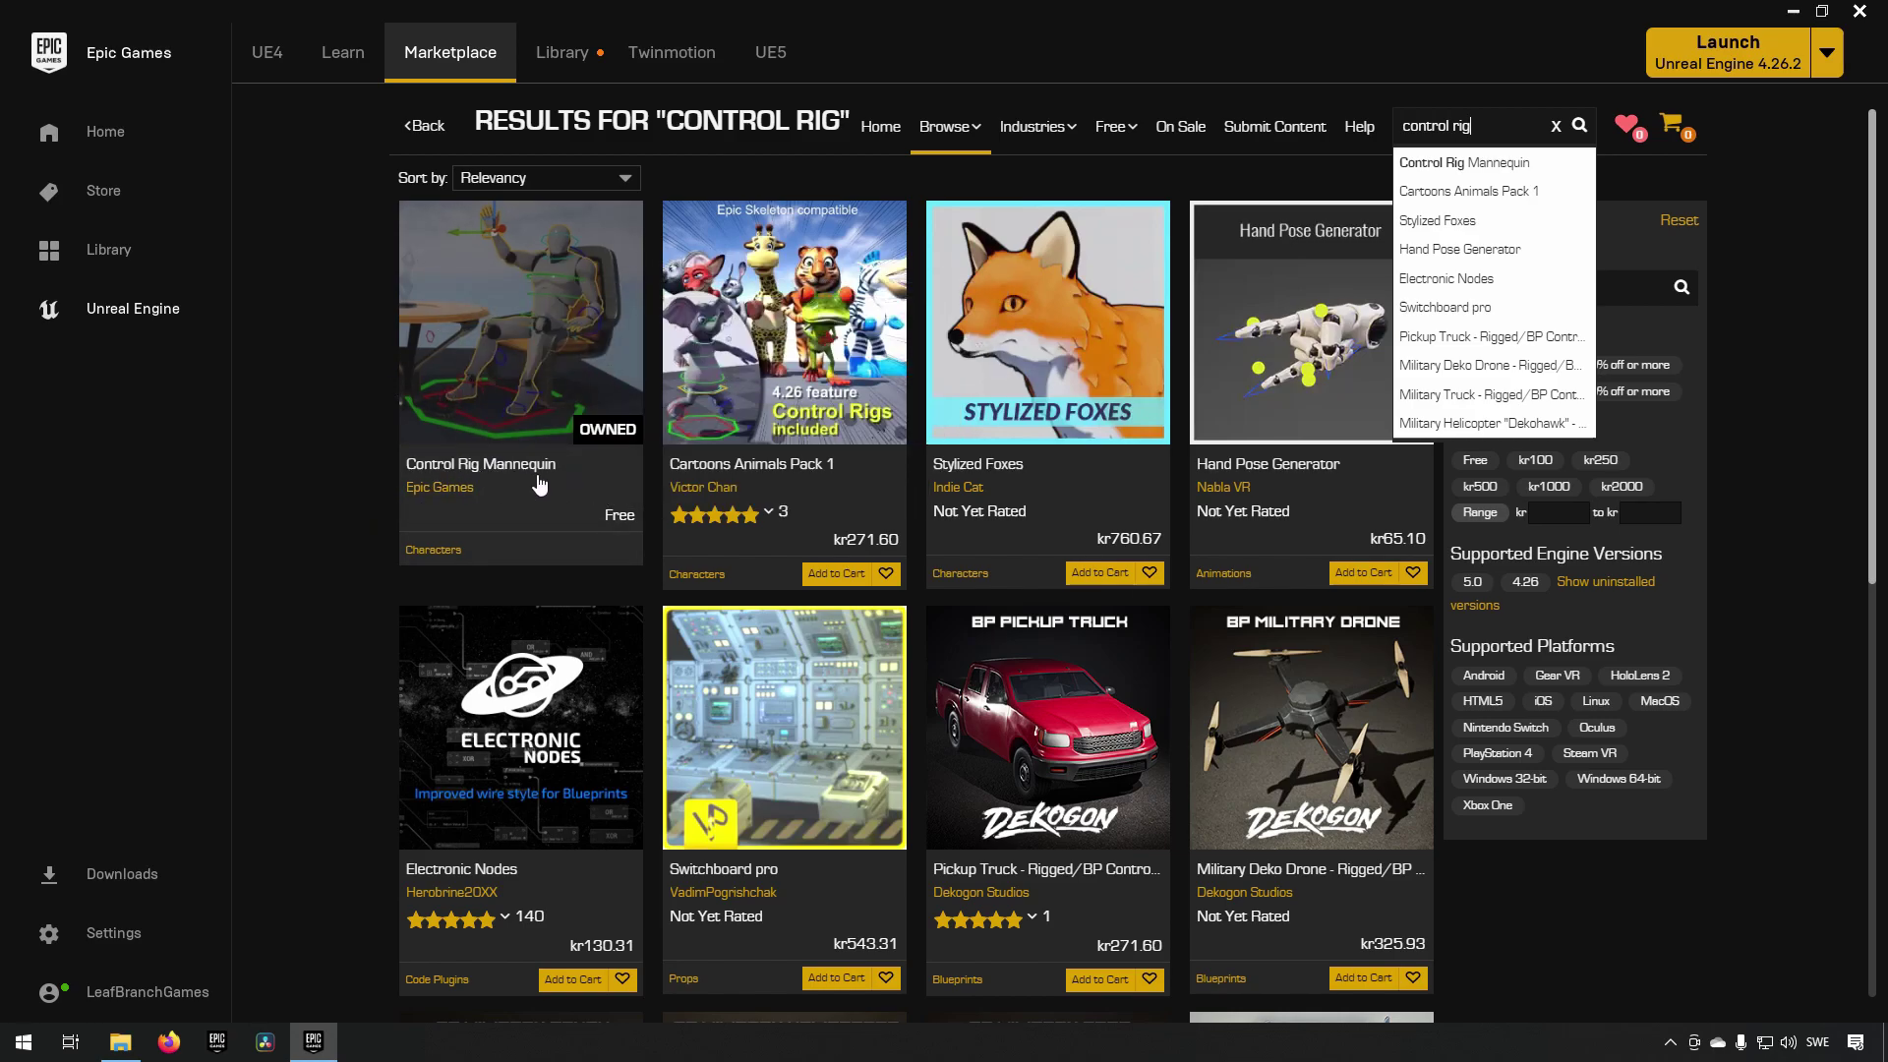
left_click(539, 368)
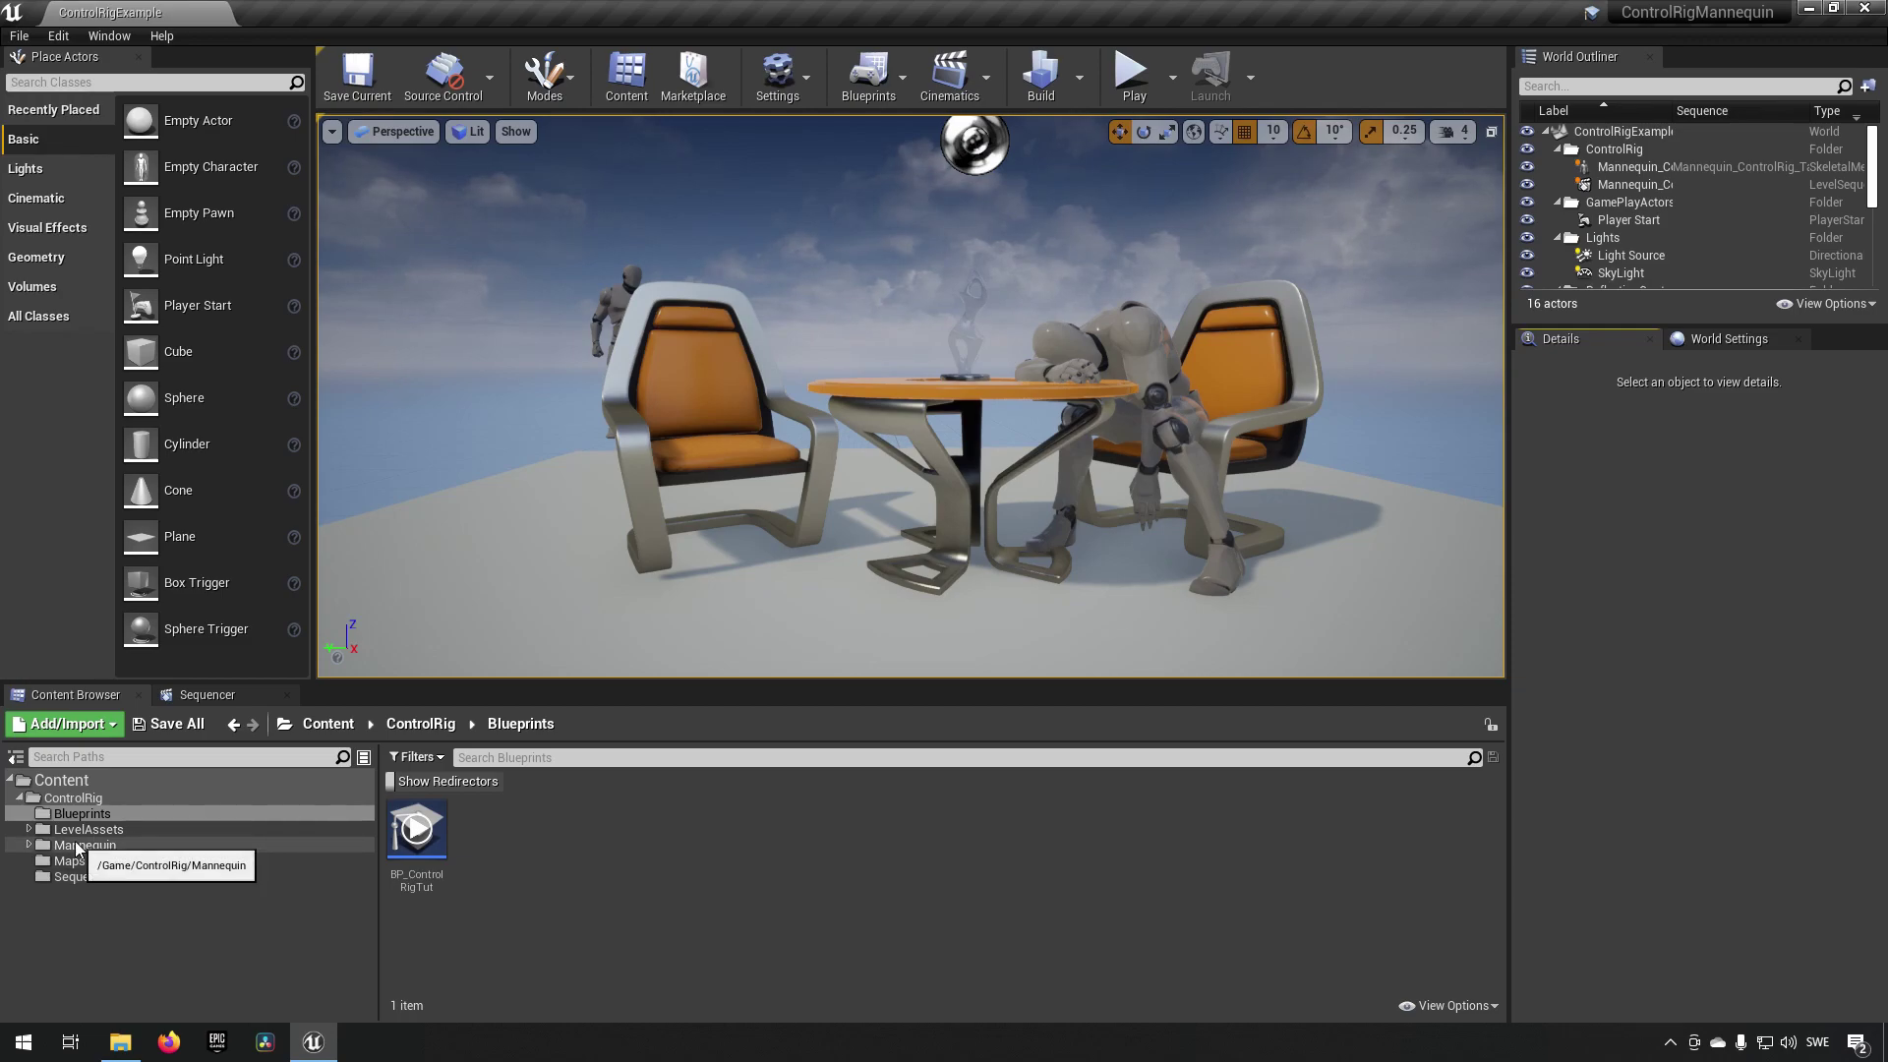
Browse to Mannequin > Character > ControlRig and open Mannequin_ControlRig for editing
double_click(76, 848)
double_click(491, 860)
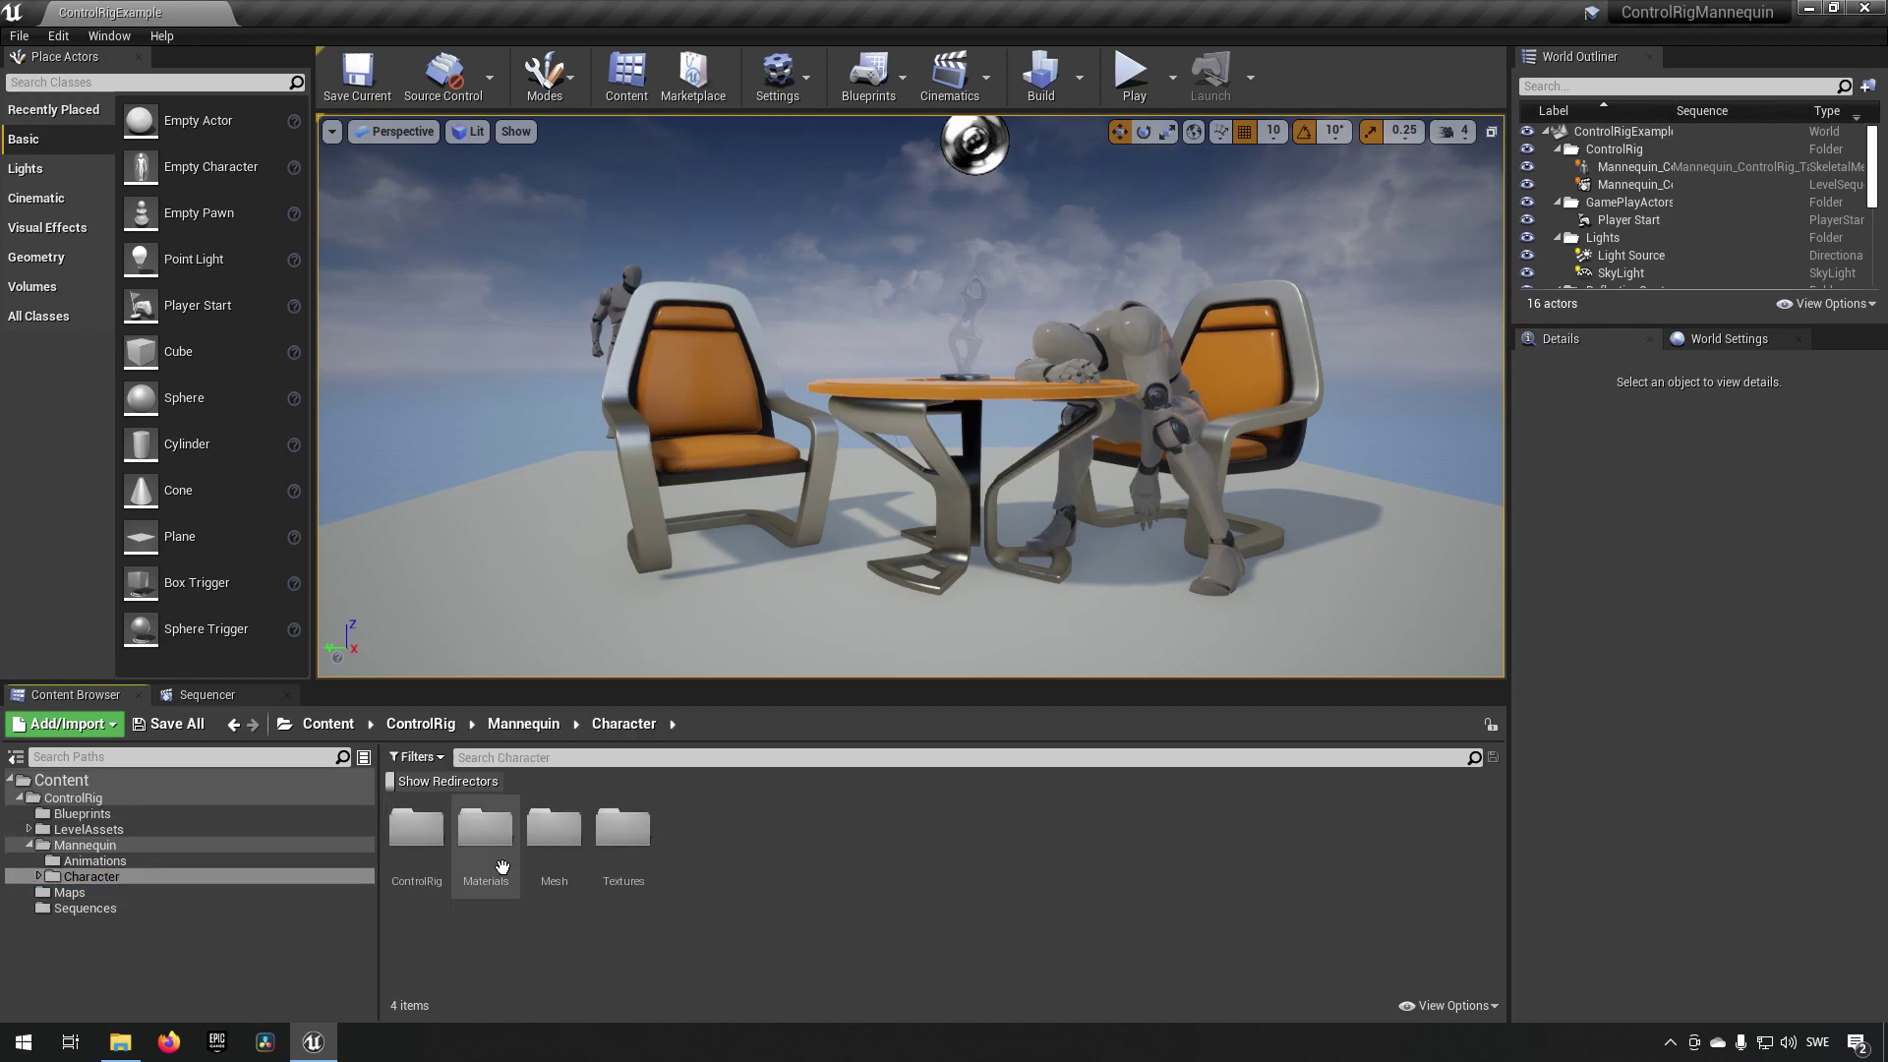
double_click(556, 843)
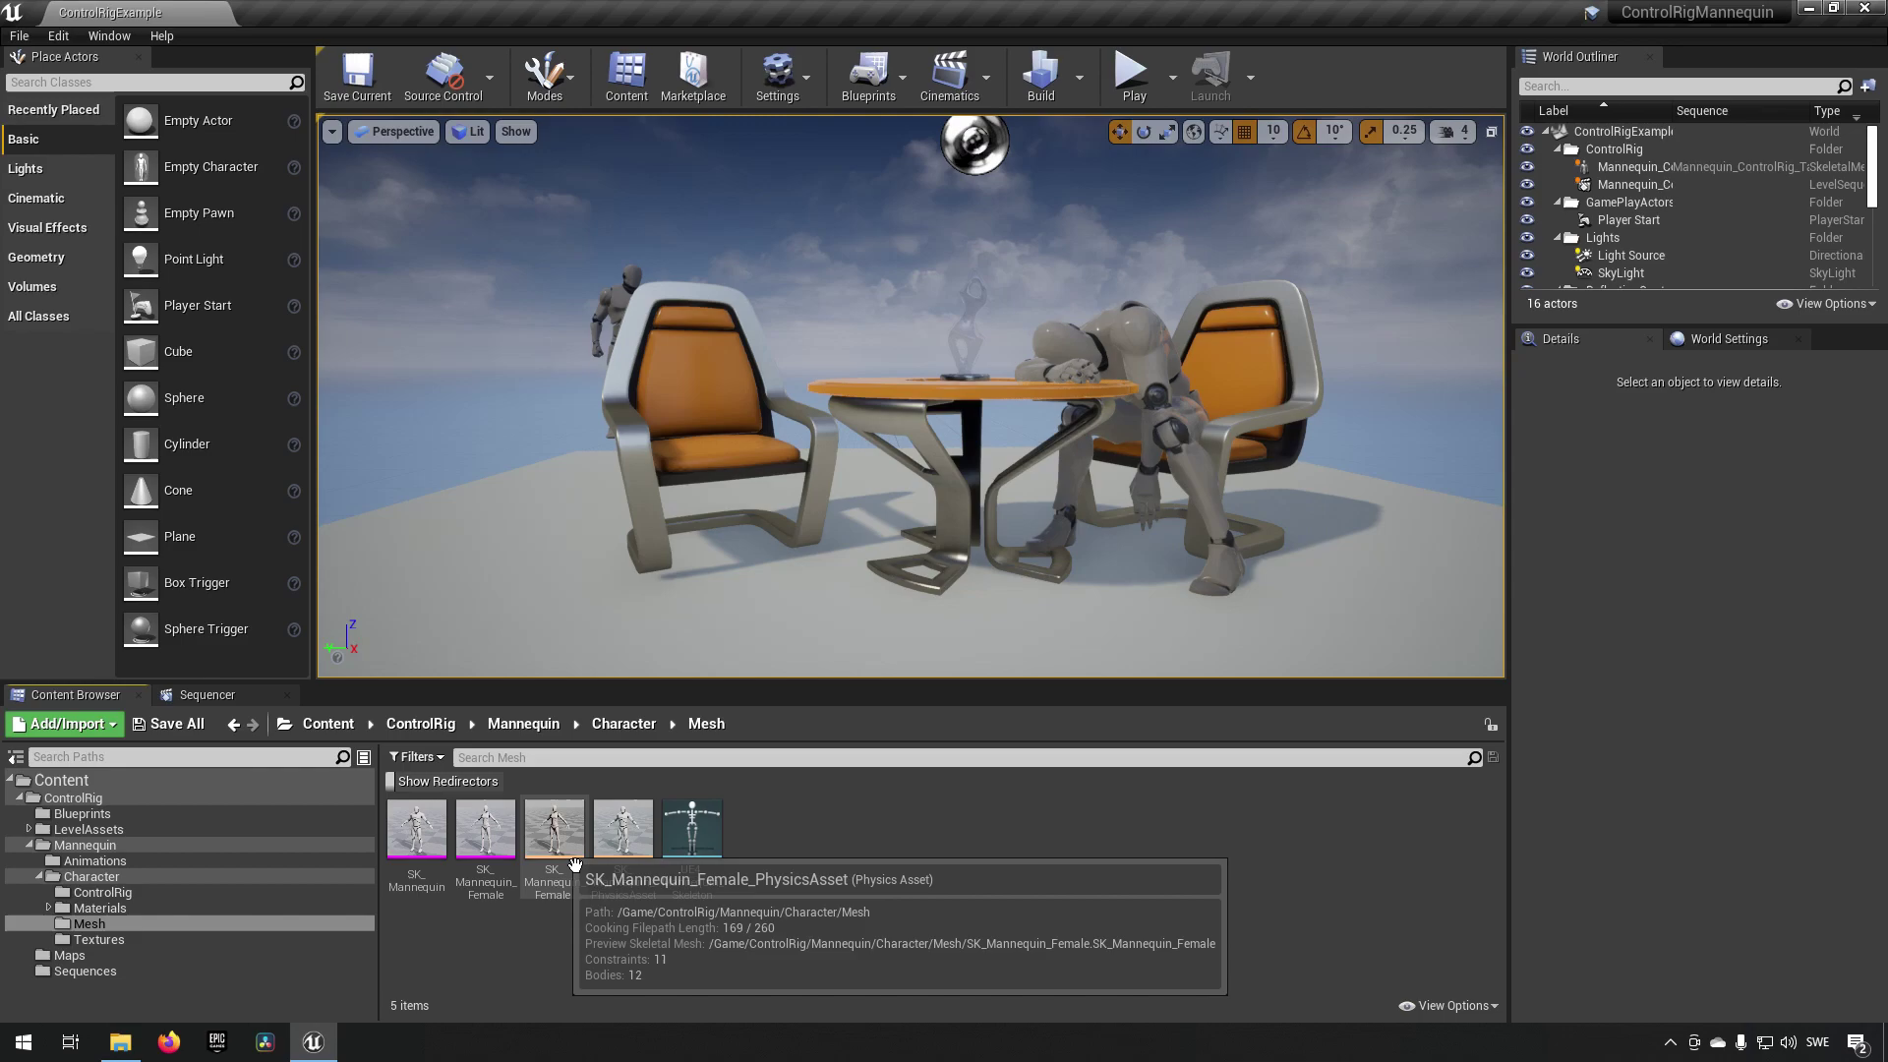
left_click(98, 892)
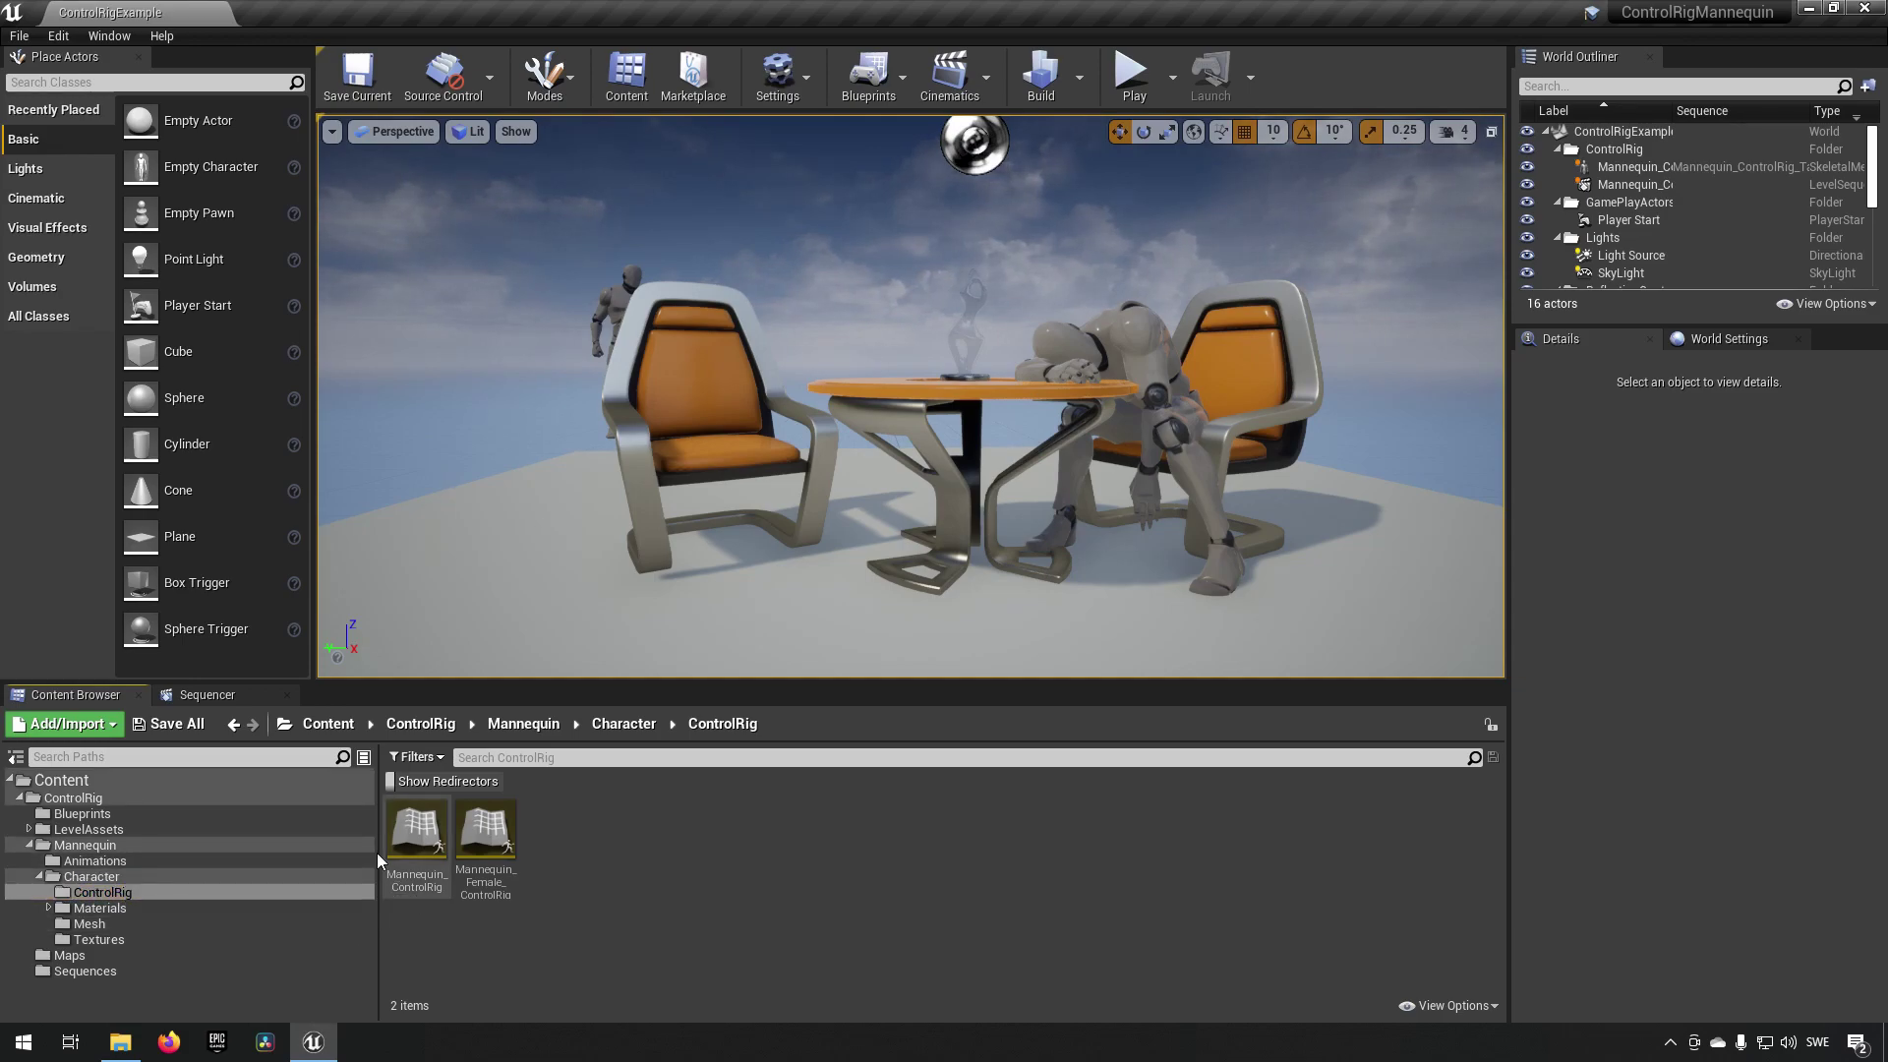
double_click(416, 830)
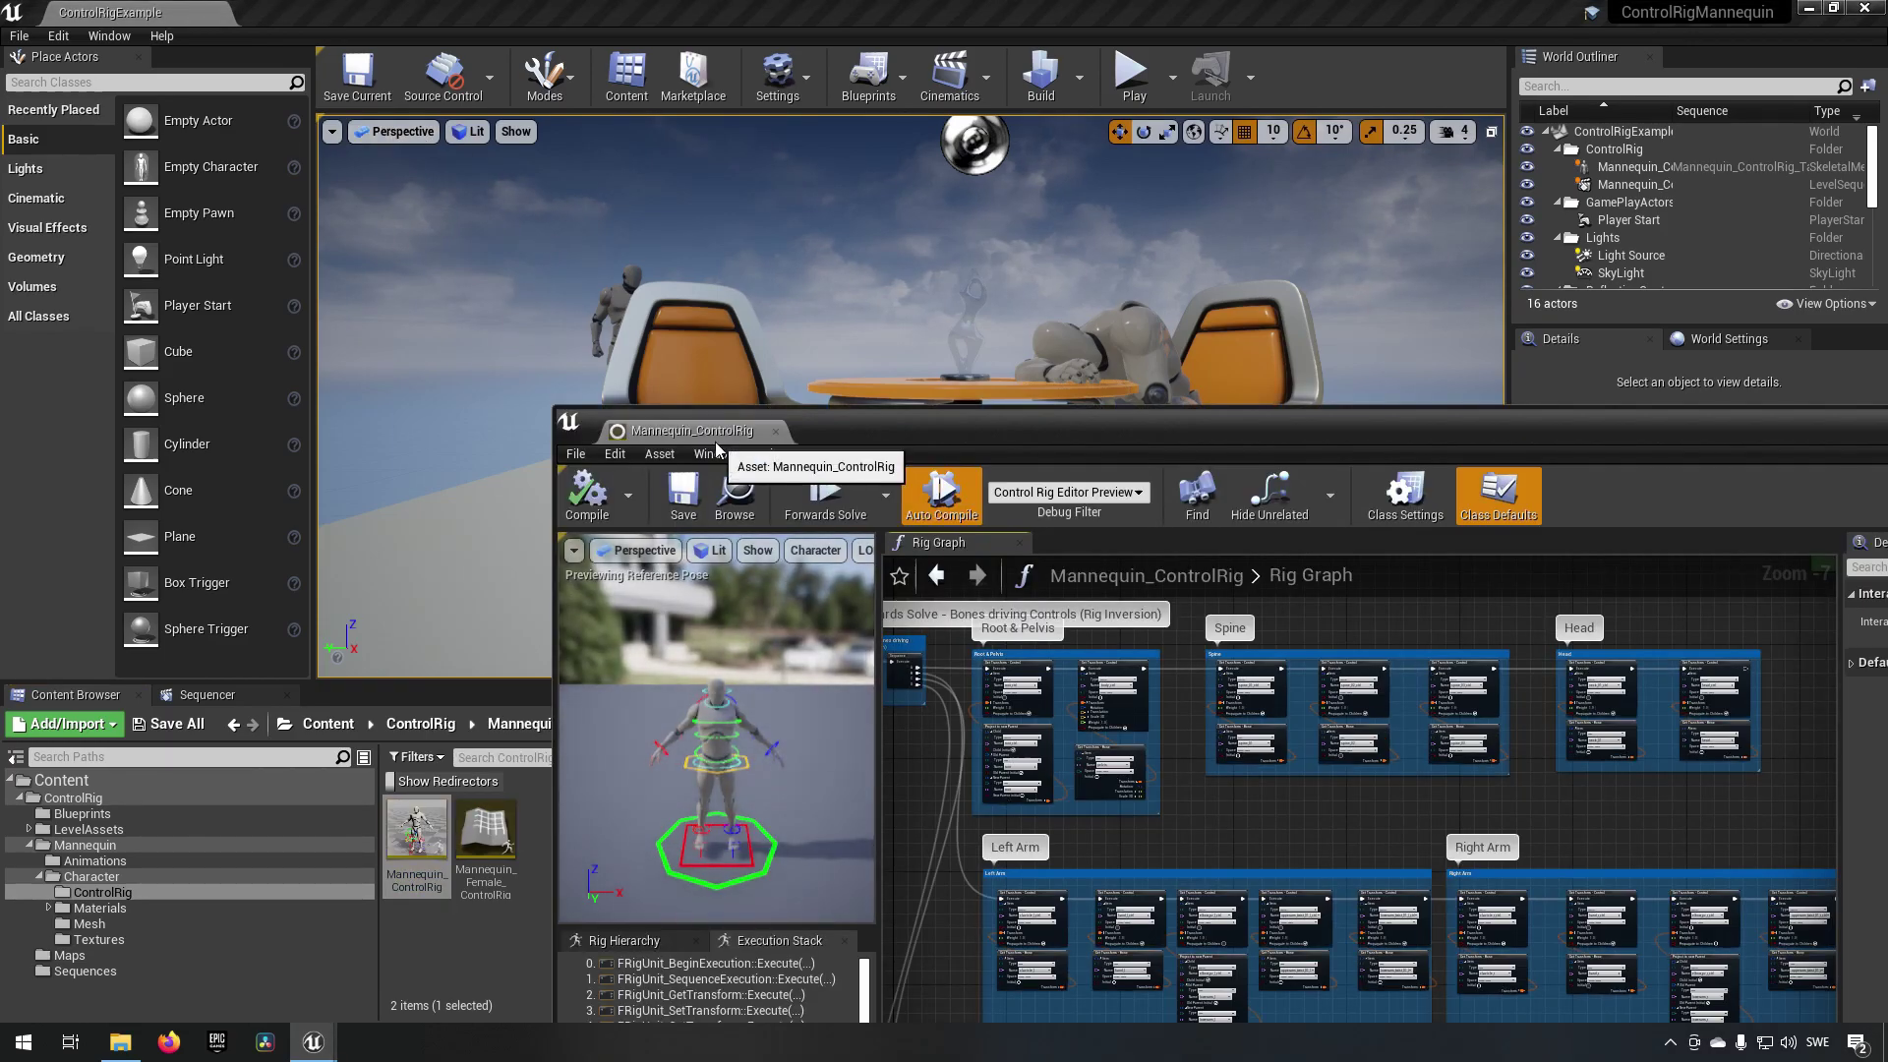
Dock the rig editor as a tab, then inspect clavicle_l, thumb_03_l_ctrl and lowerarm_twist_01_l_space in Rig Hierarchy
left_click_drag(678, 425, 344, 10)
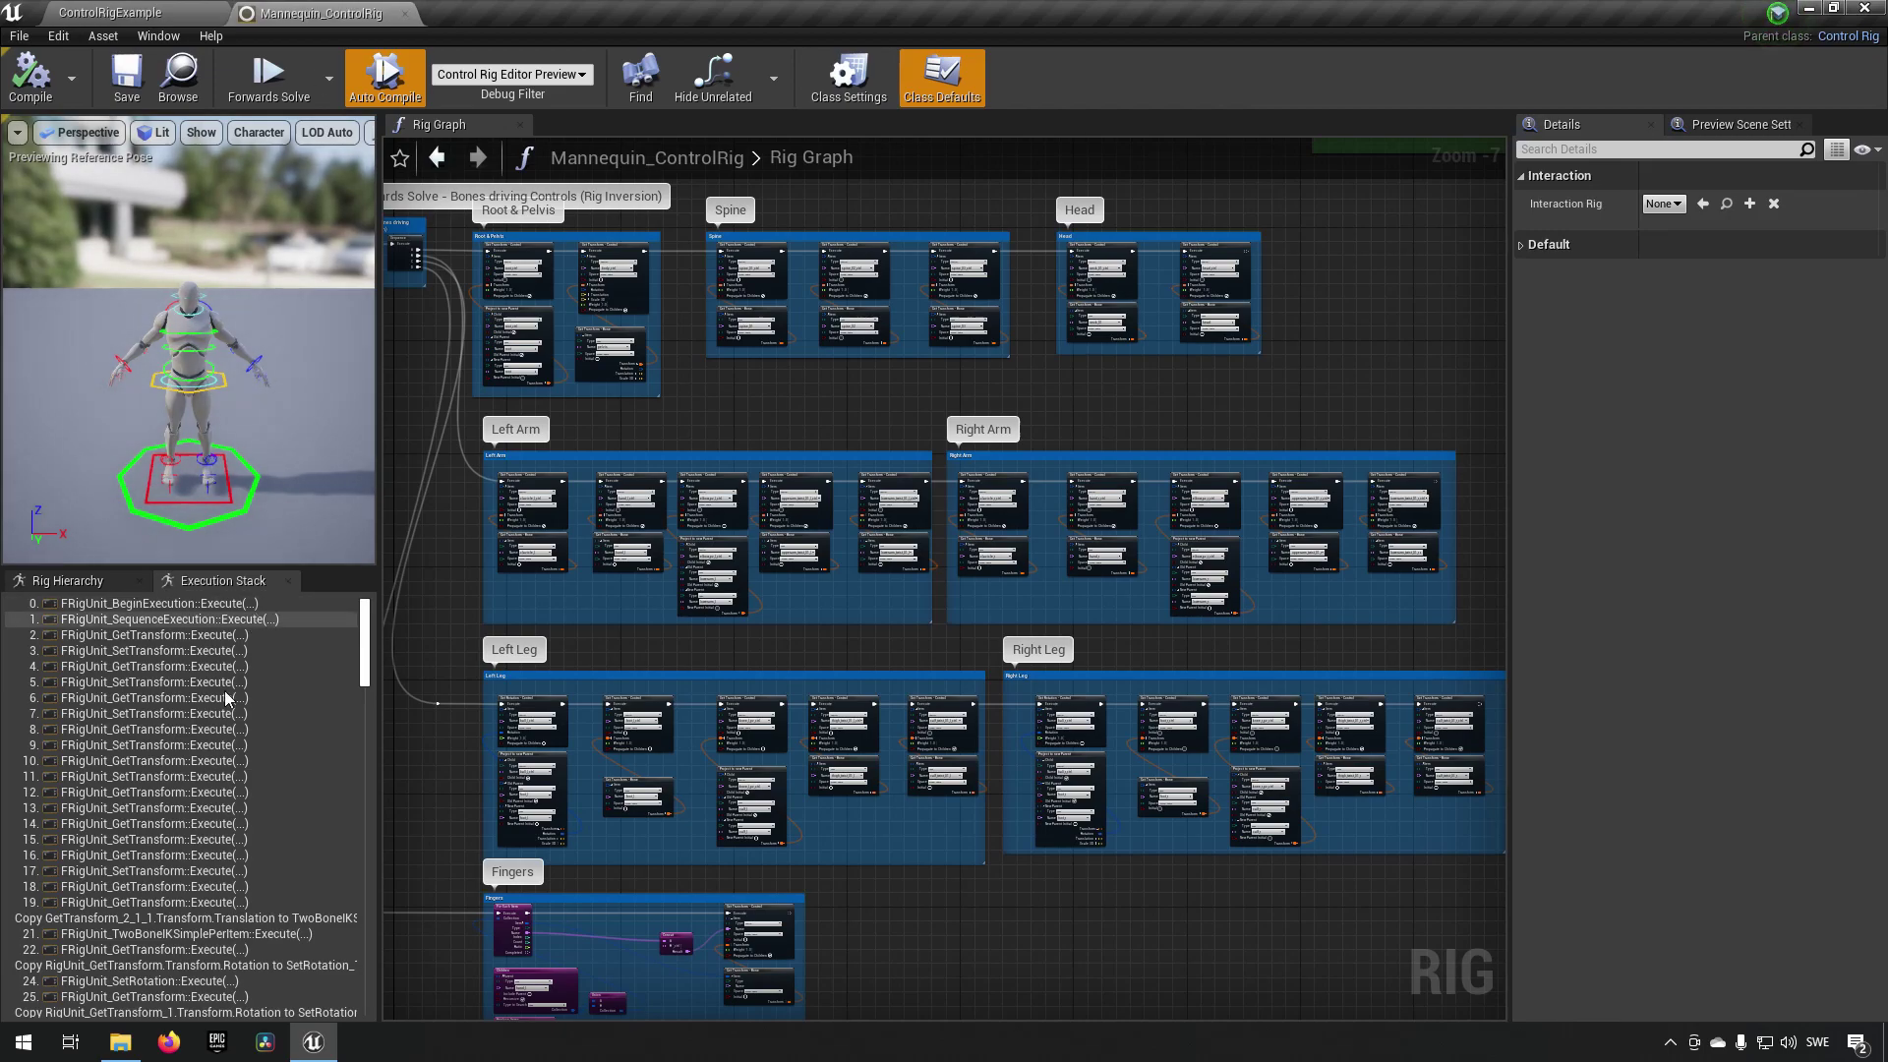
left_click(70, 581)
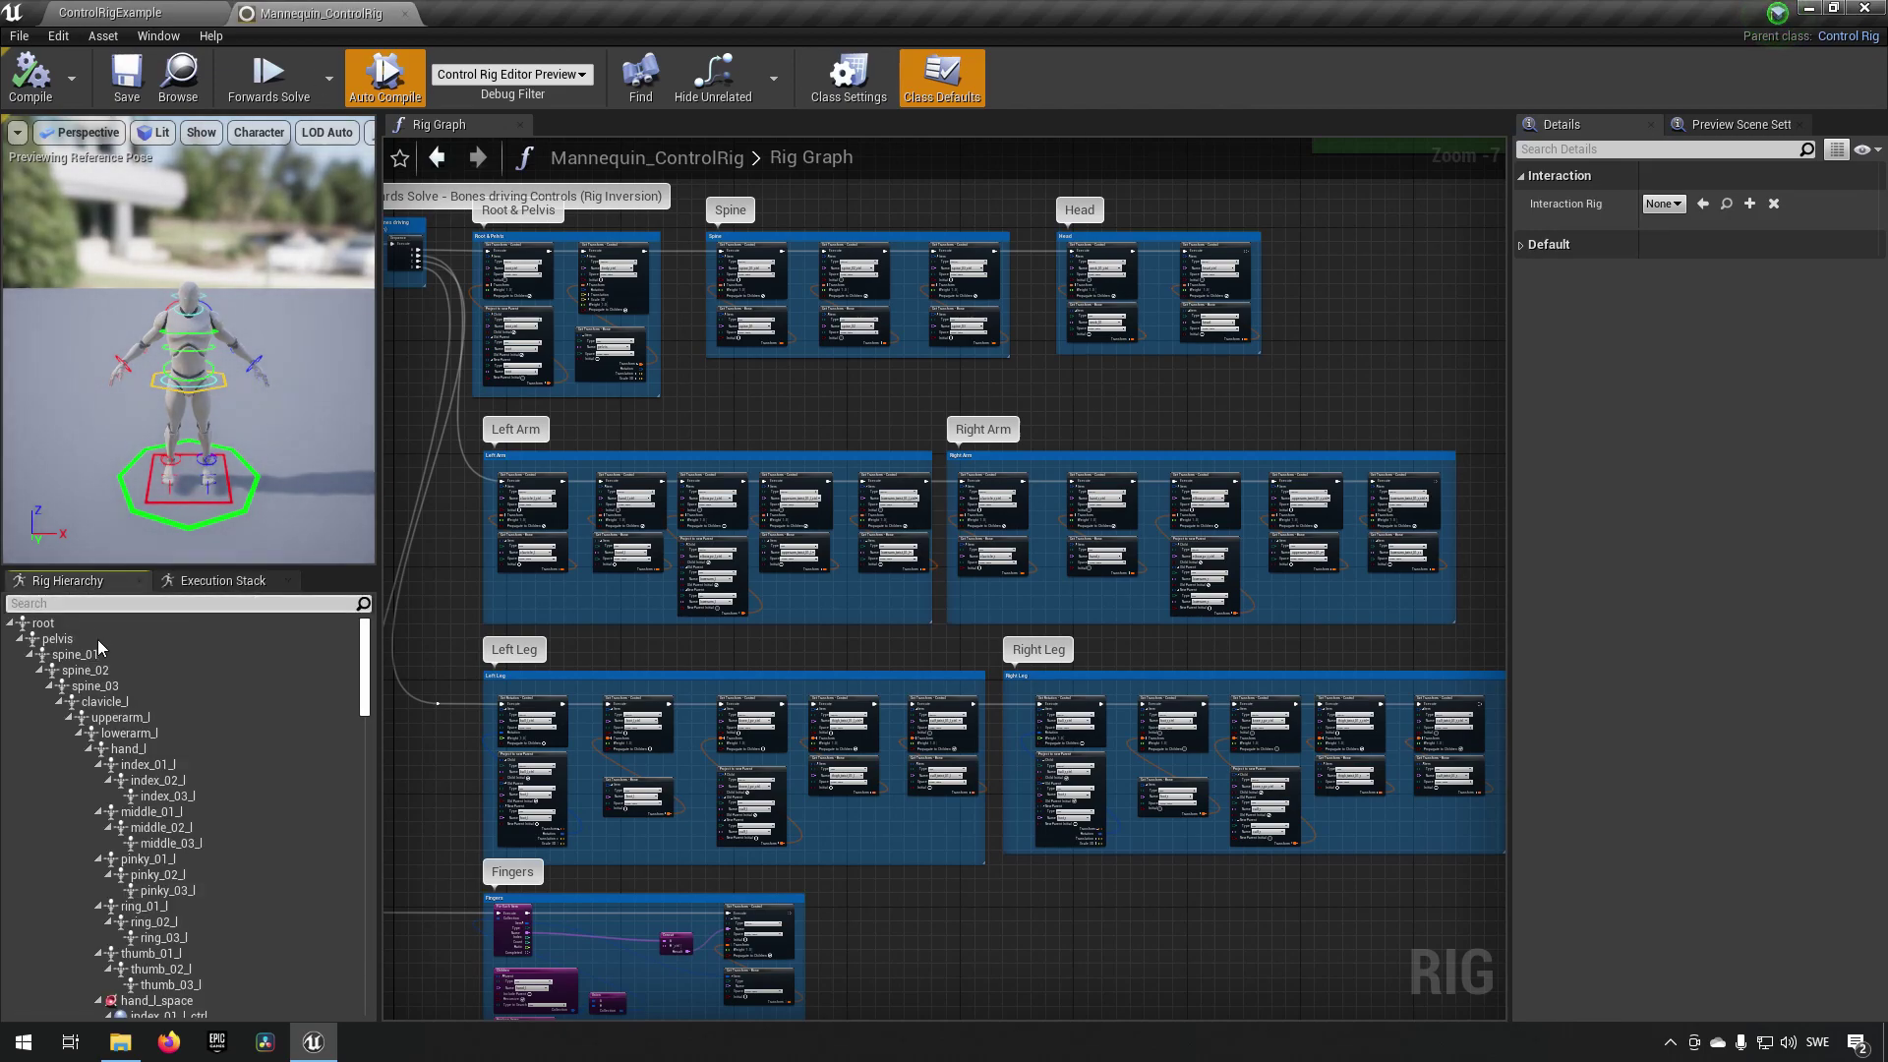
left_click(195, 701)
scroll(195, 701, "down", 8)
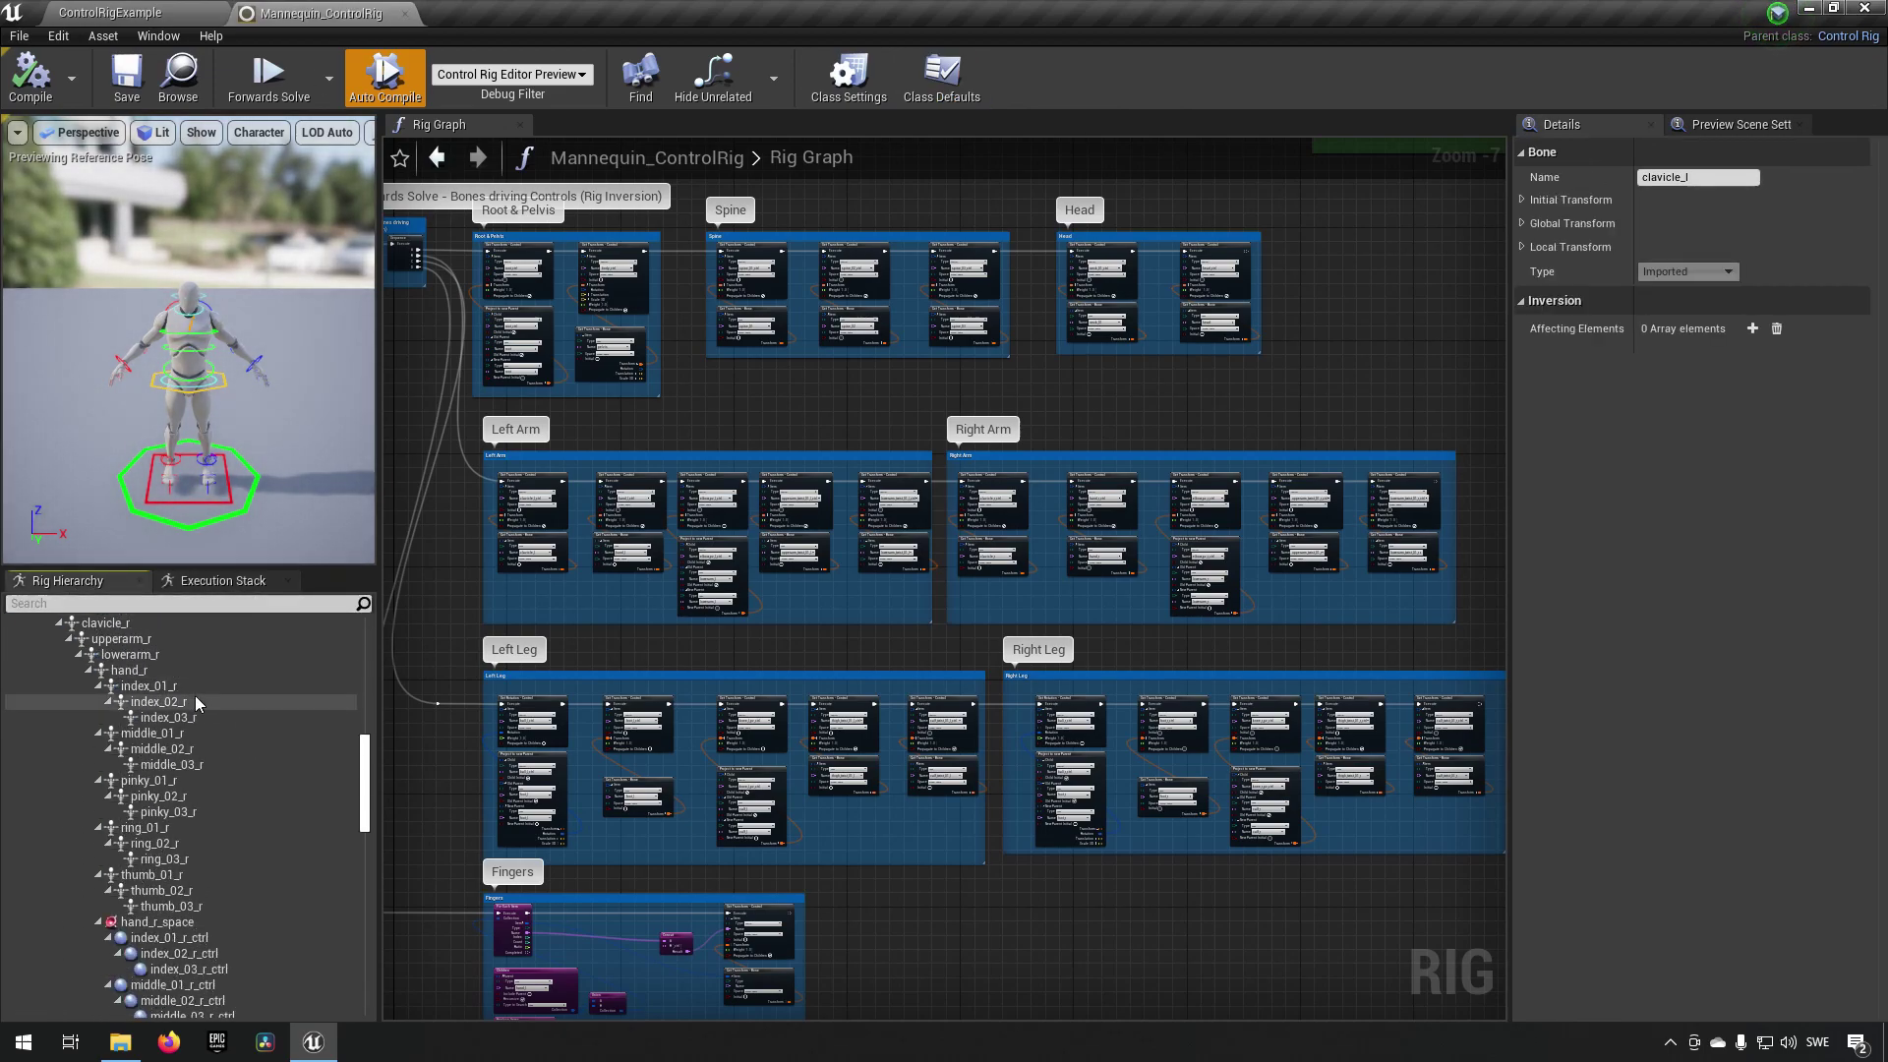
left_click(197, 701)
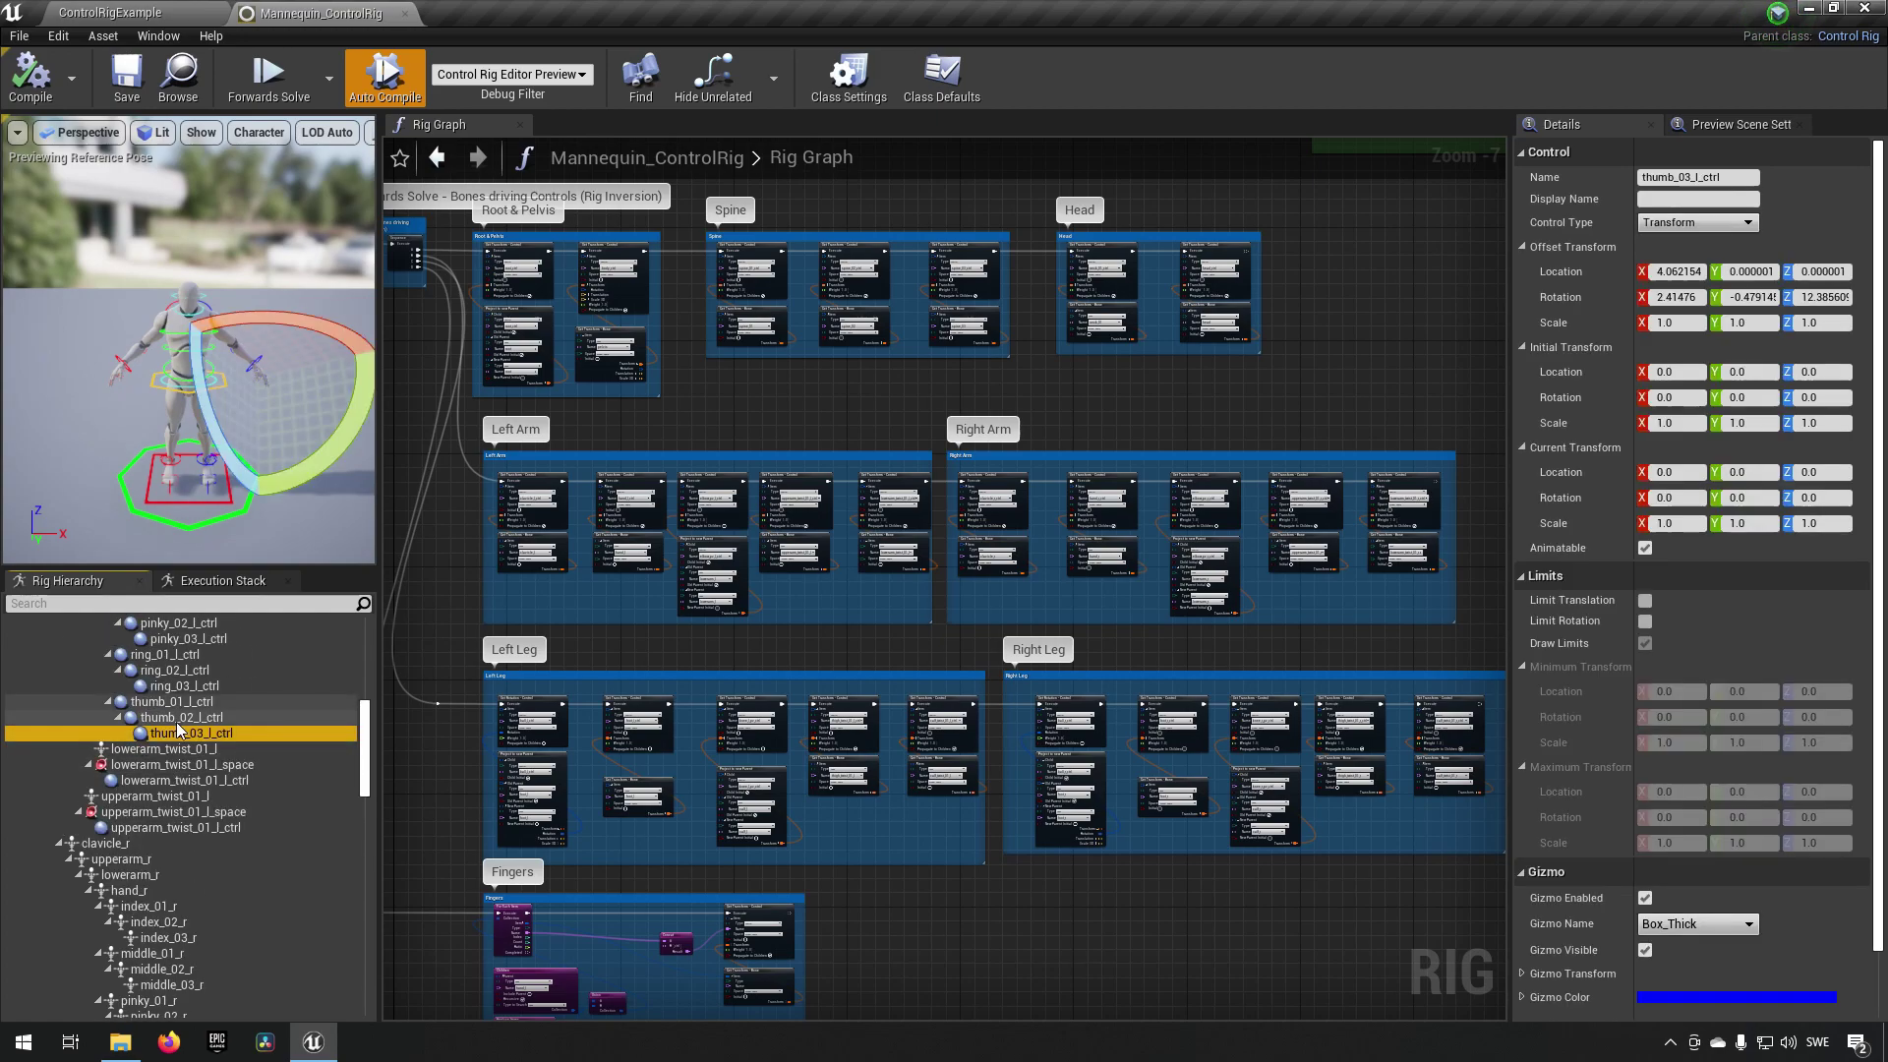
left_click(222, 766)
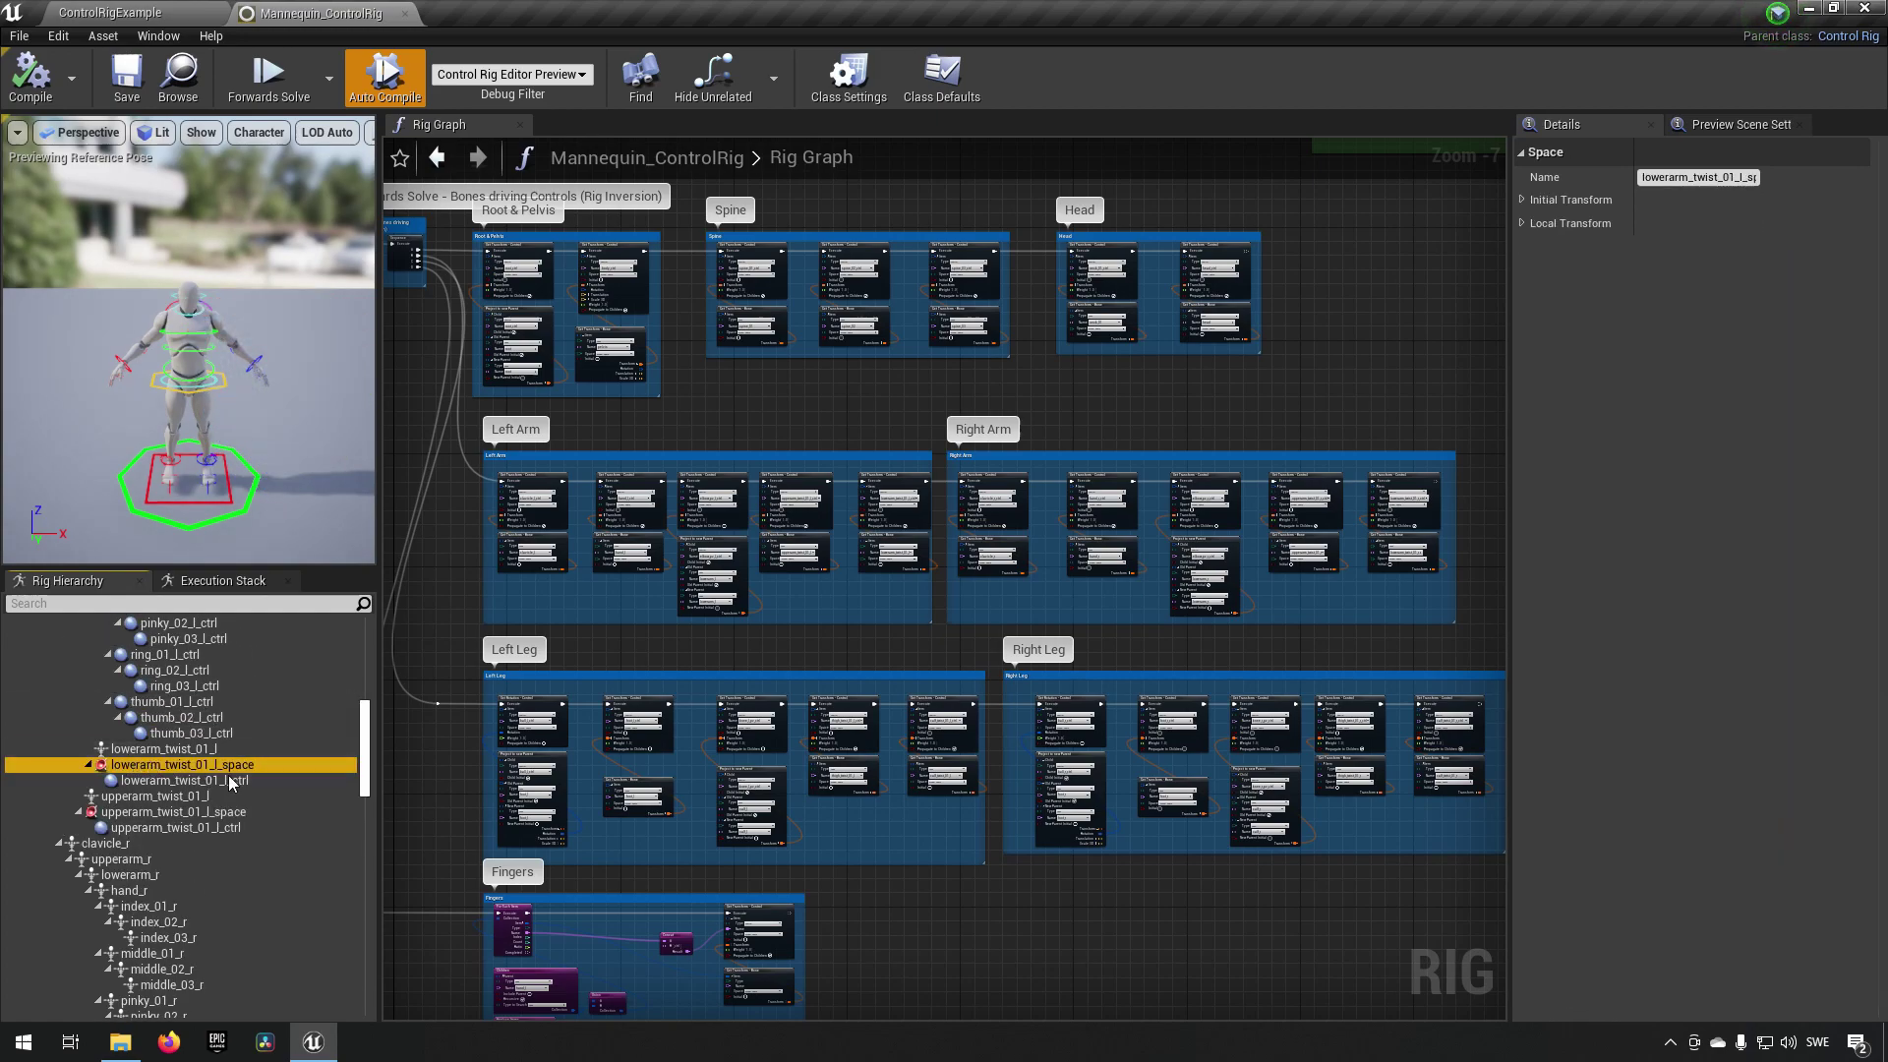
scroll(228, 775, "down", 10)
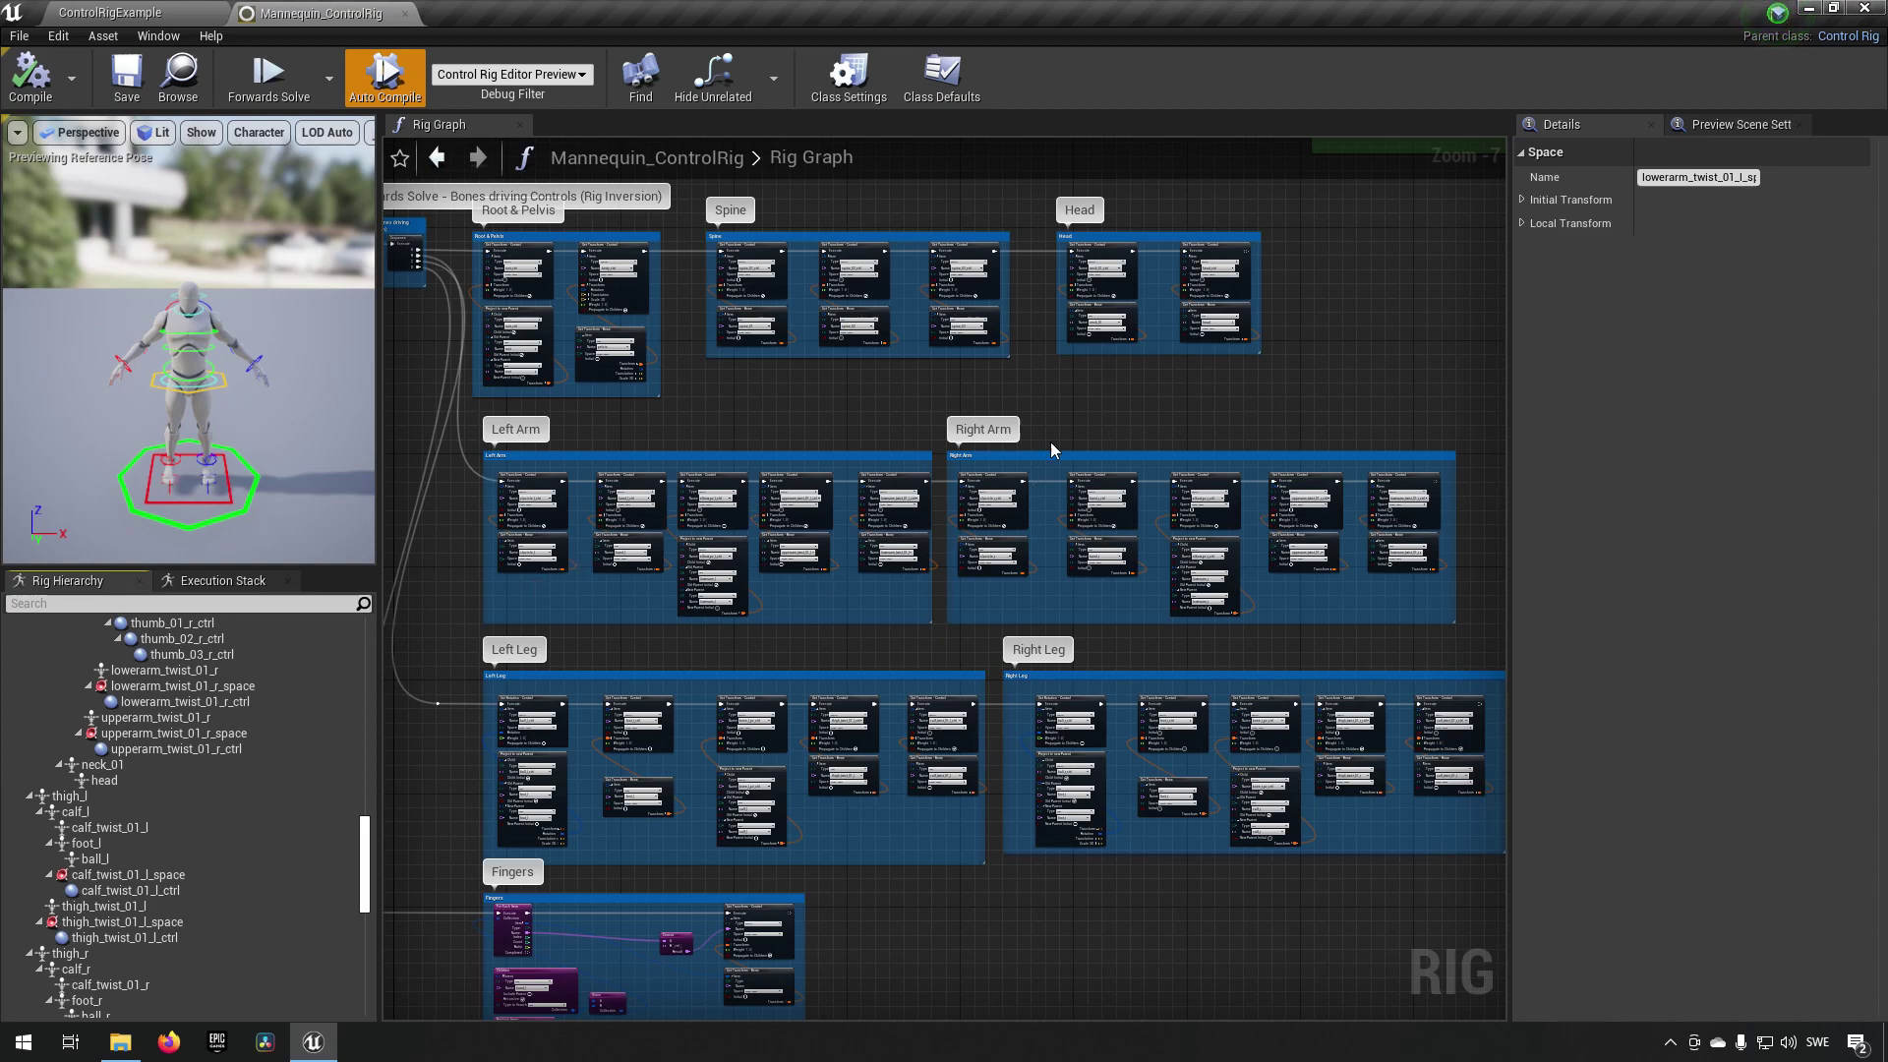
Pan the rig graph toward Backwards Solve, then bring the CRMMigrate editor back to full screen
right_click_drag(454, 597, 507, 603)
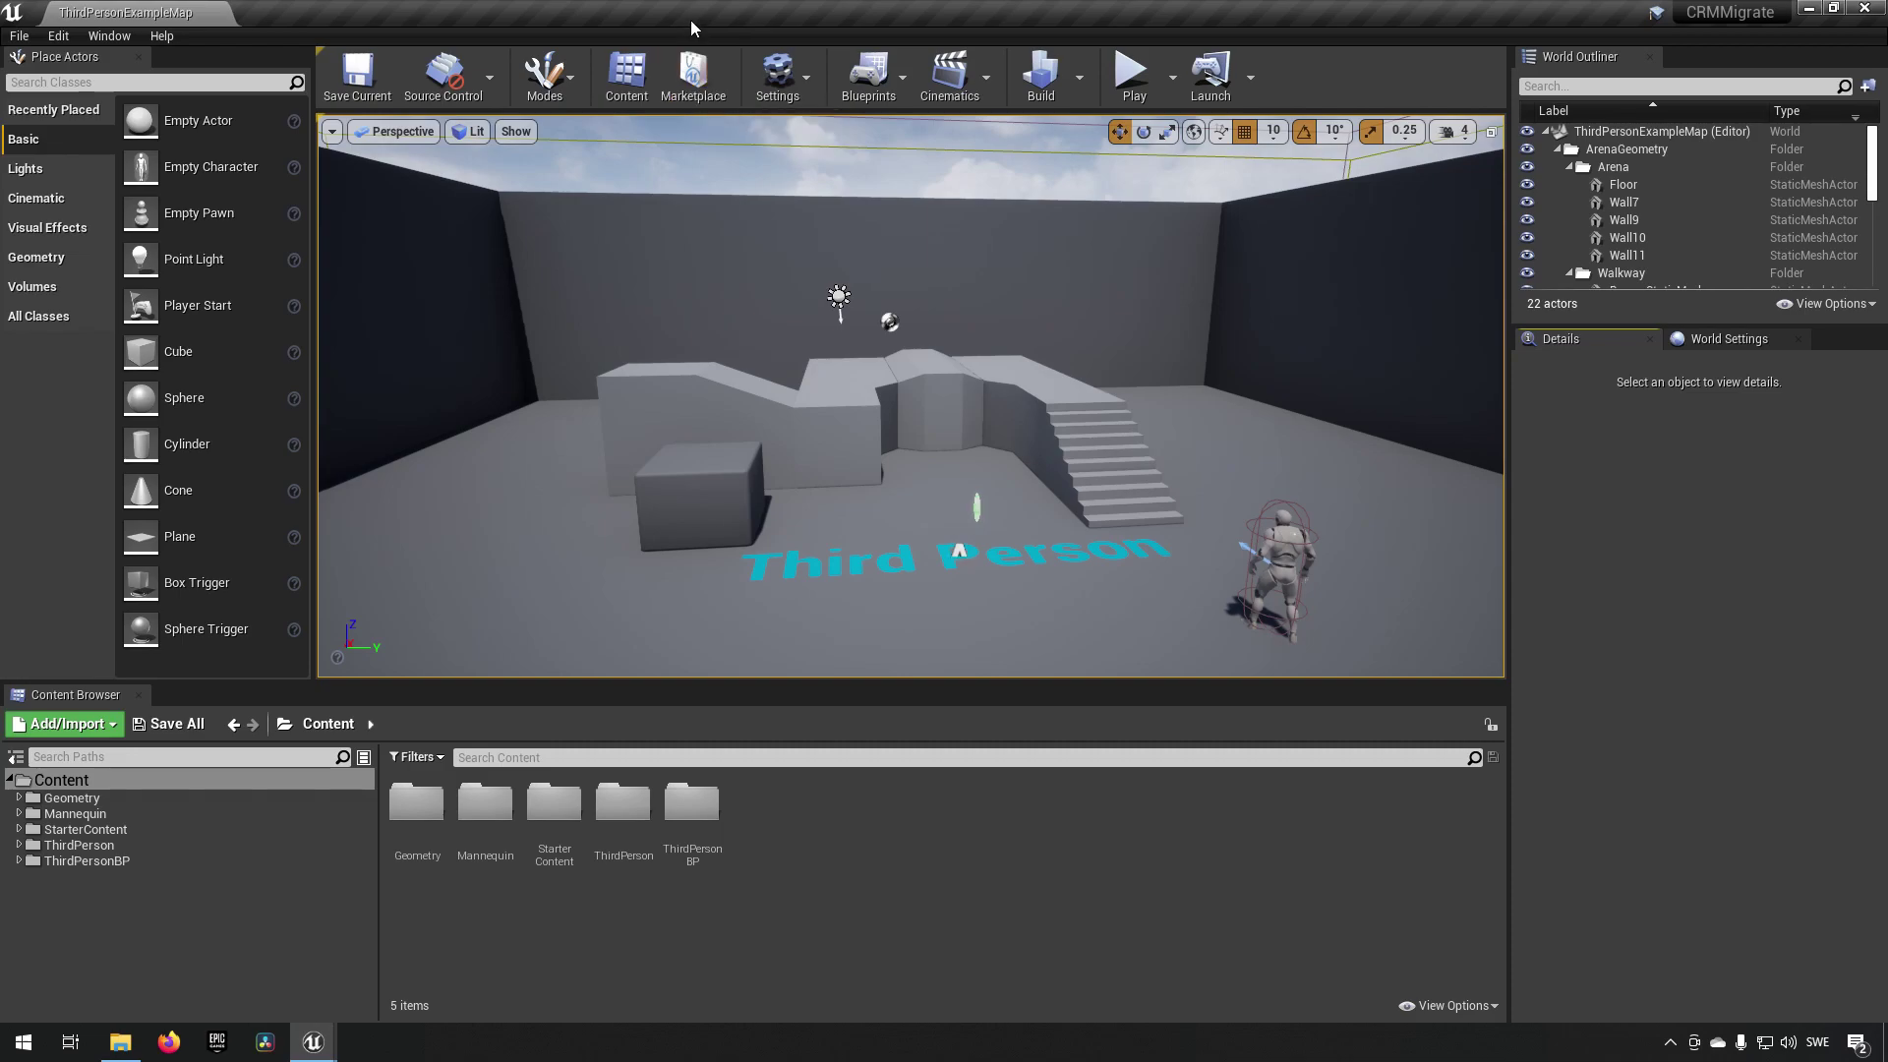
left_click_drag(750, 22, 1167, 267)
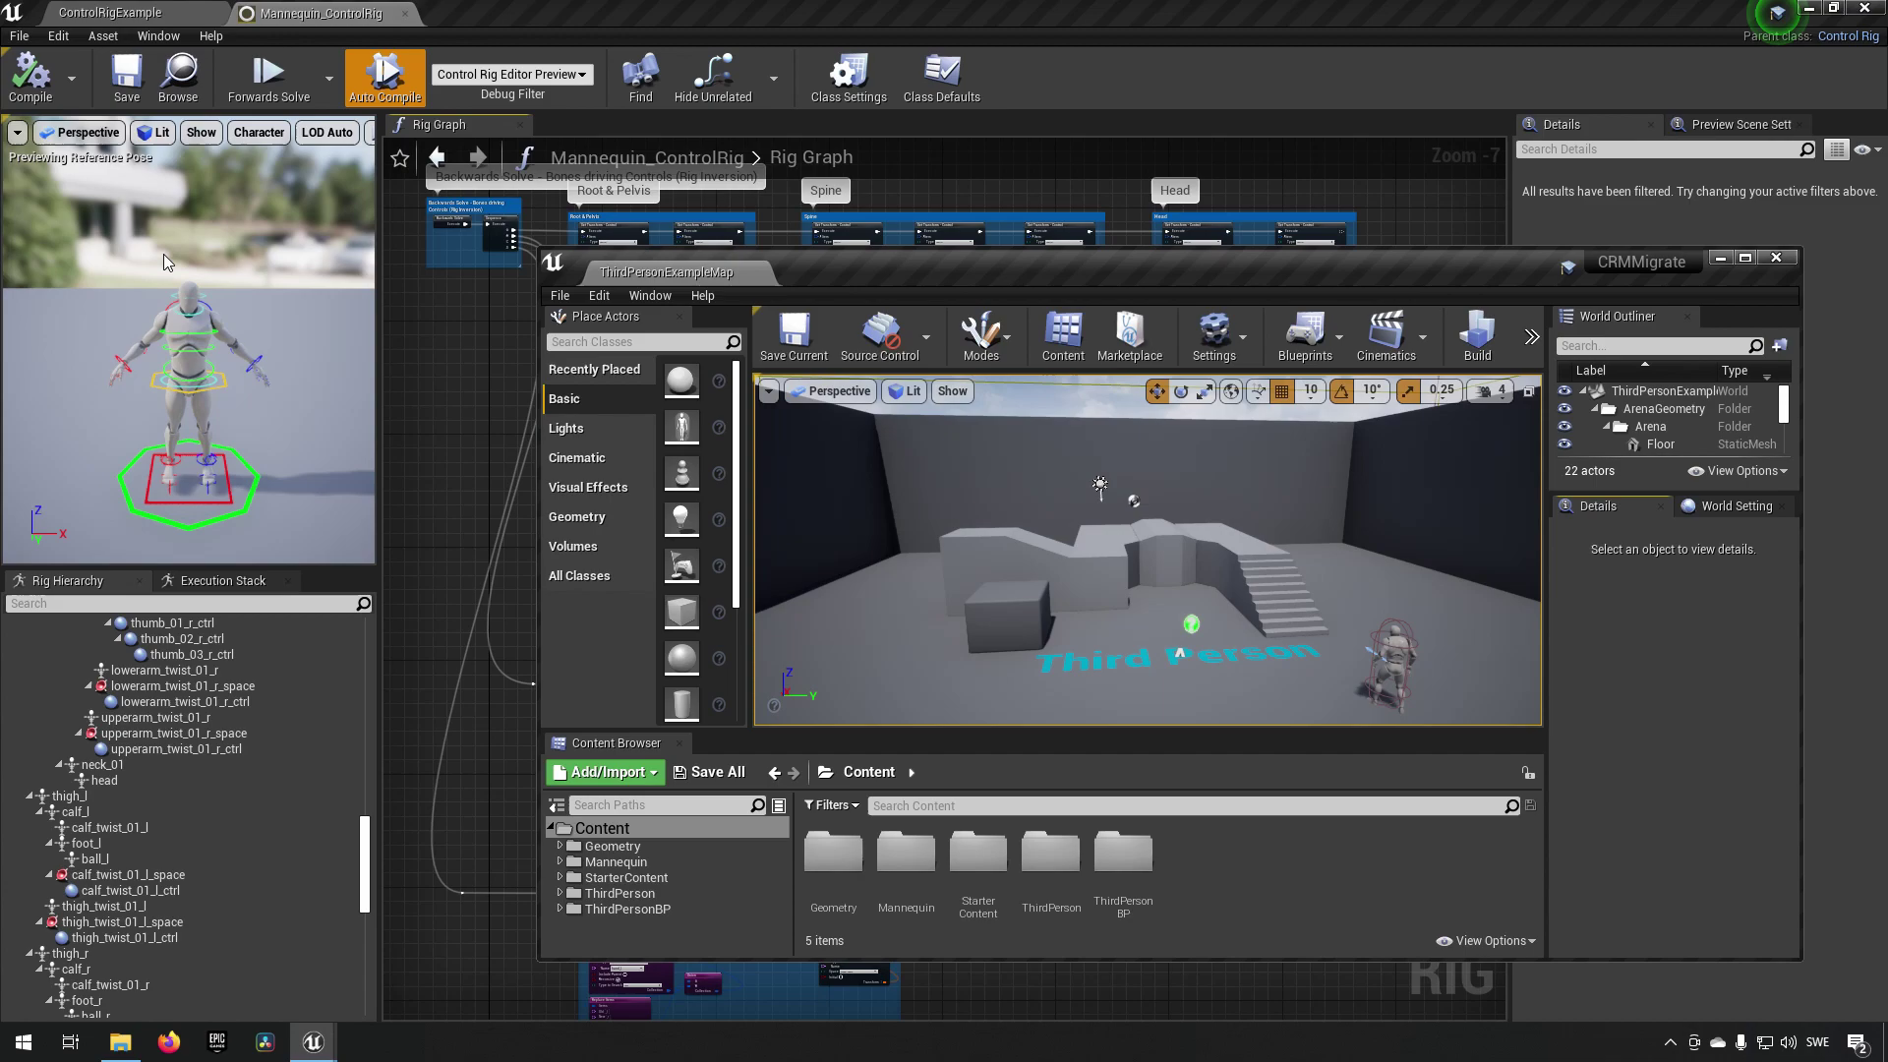
left_click(90, 356)
left_click(90, 357)
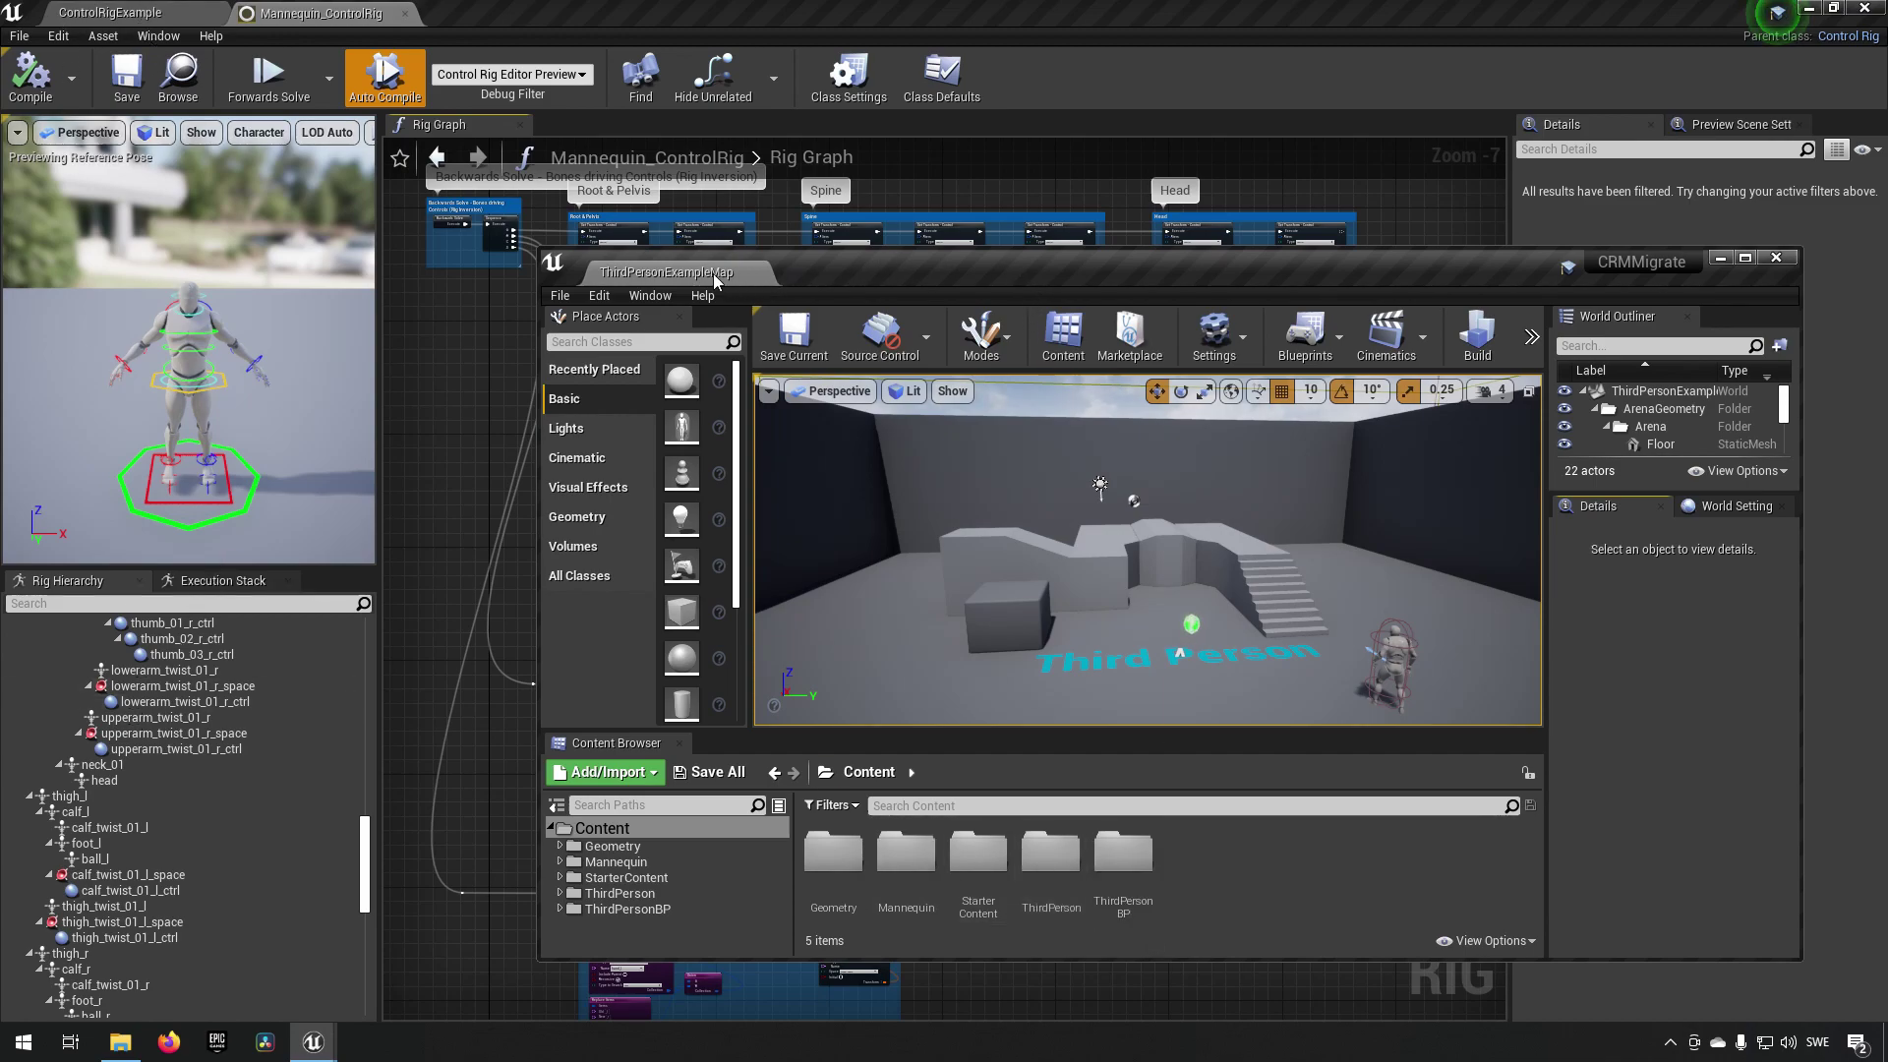
left_click_drag(885, 263, 897, 9)
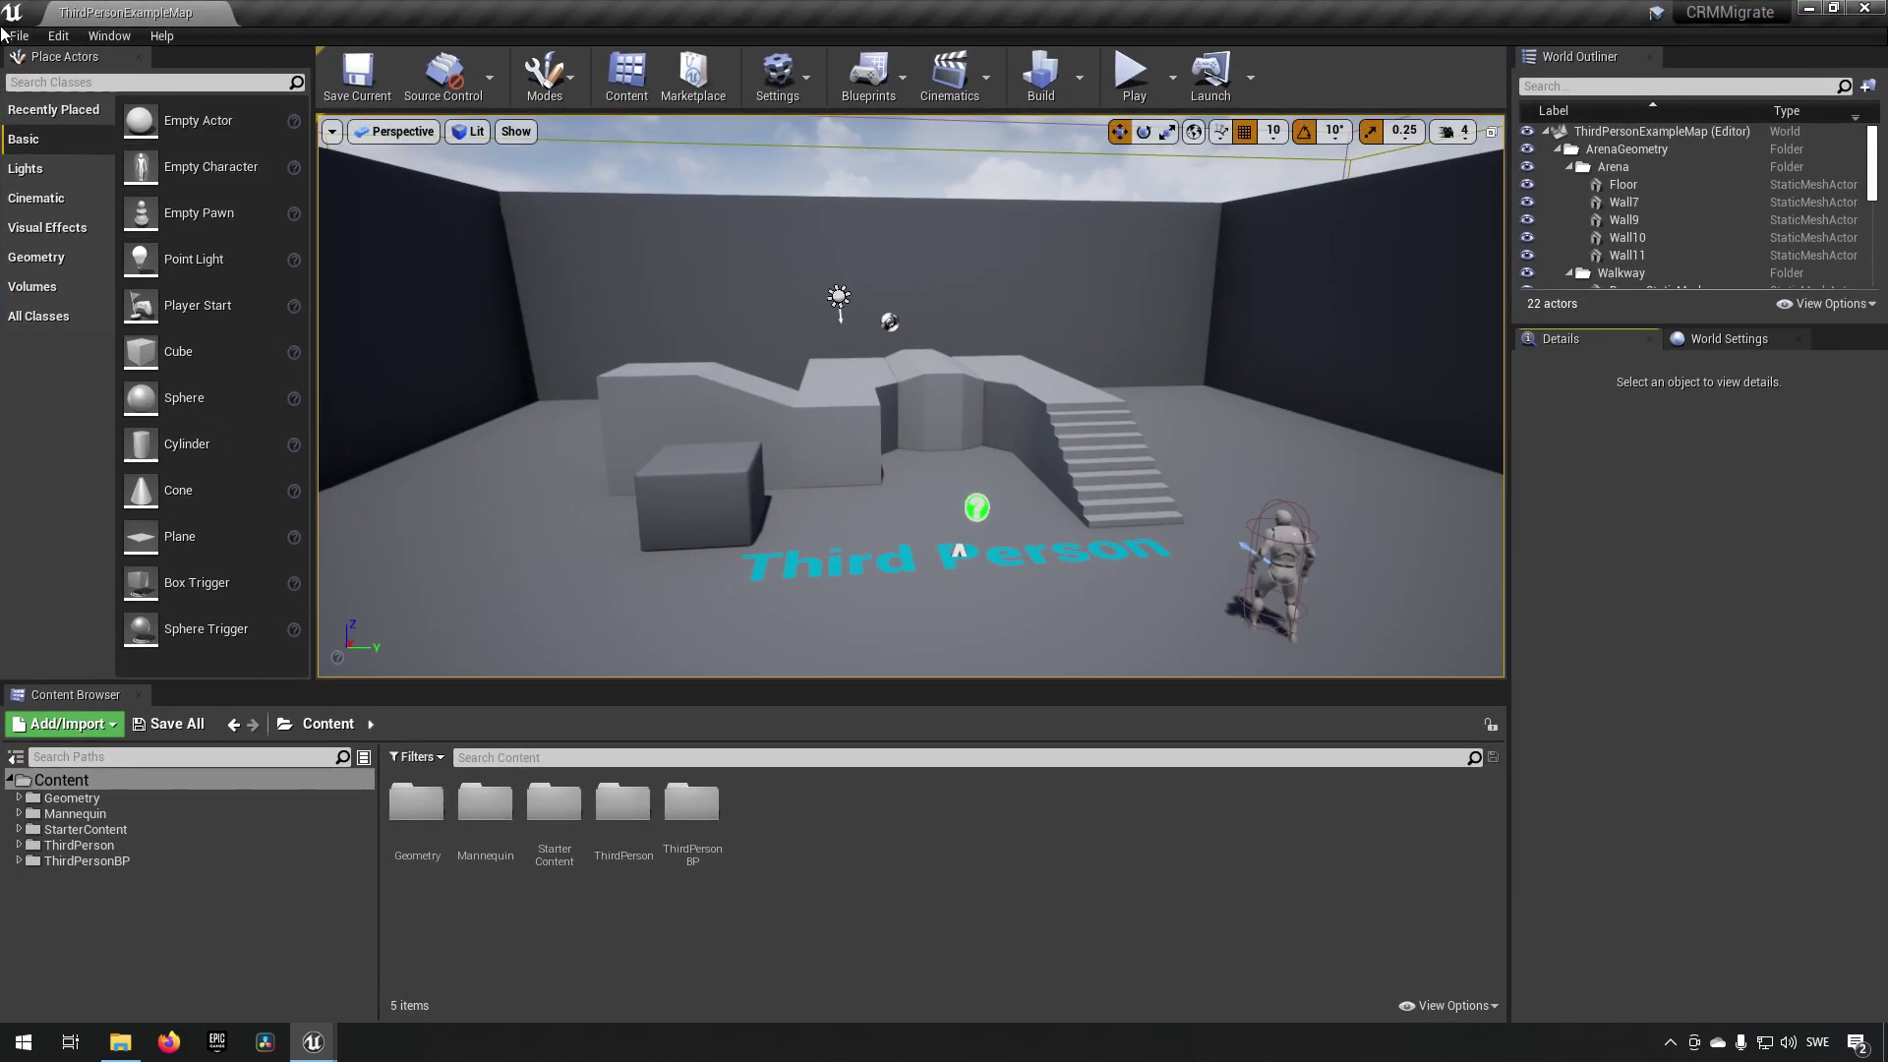
Search Plugins for 'control rig', enable and confirm the beta Control Rig plugin, then close Plugins
left_click(19, 36)
mouse_move(58, 35)
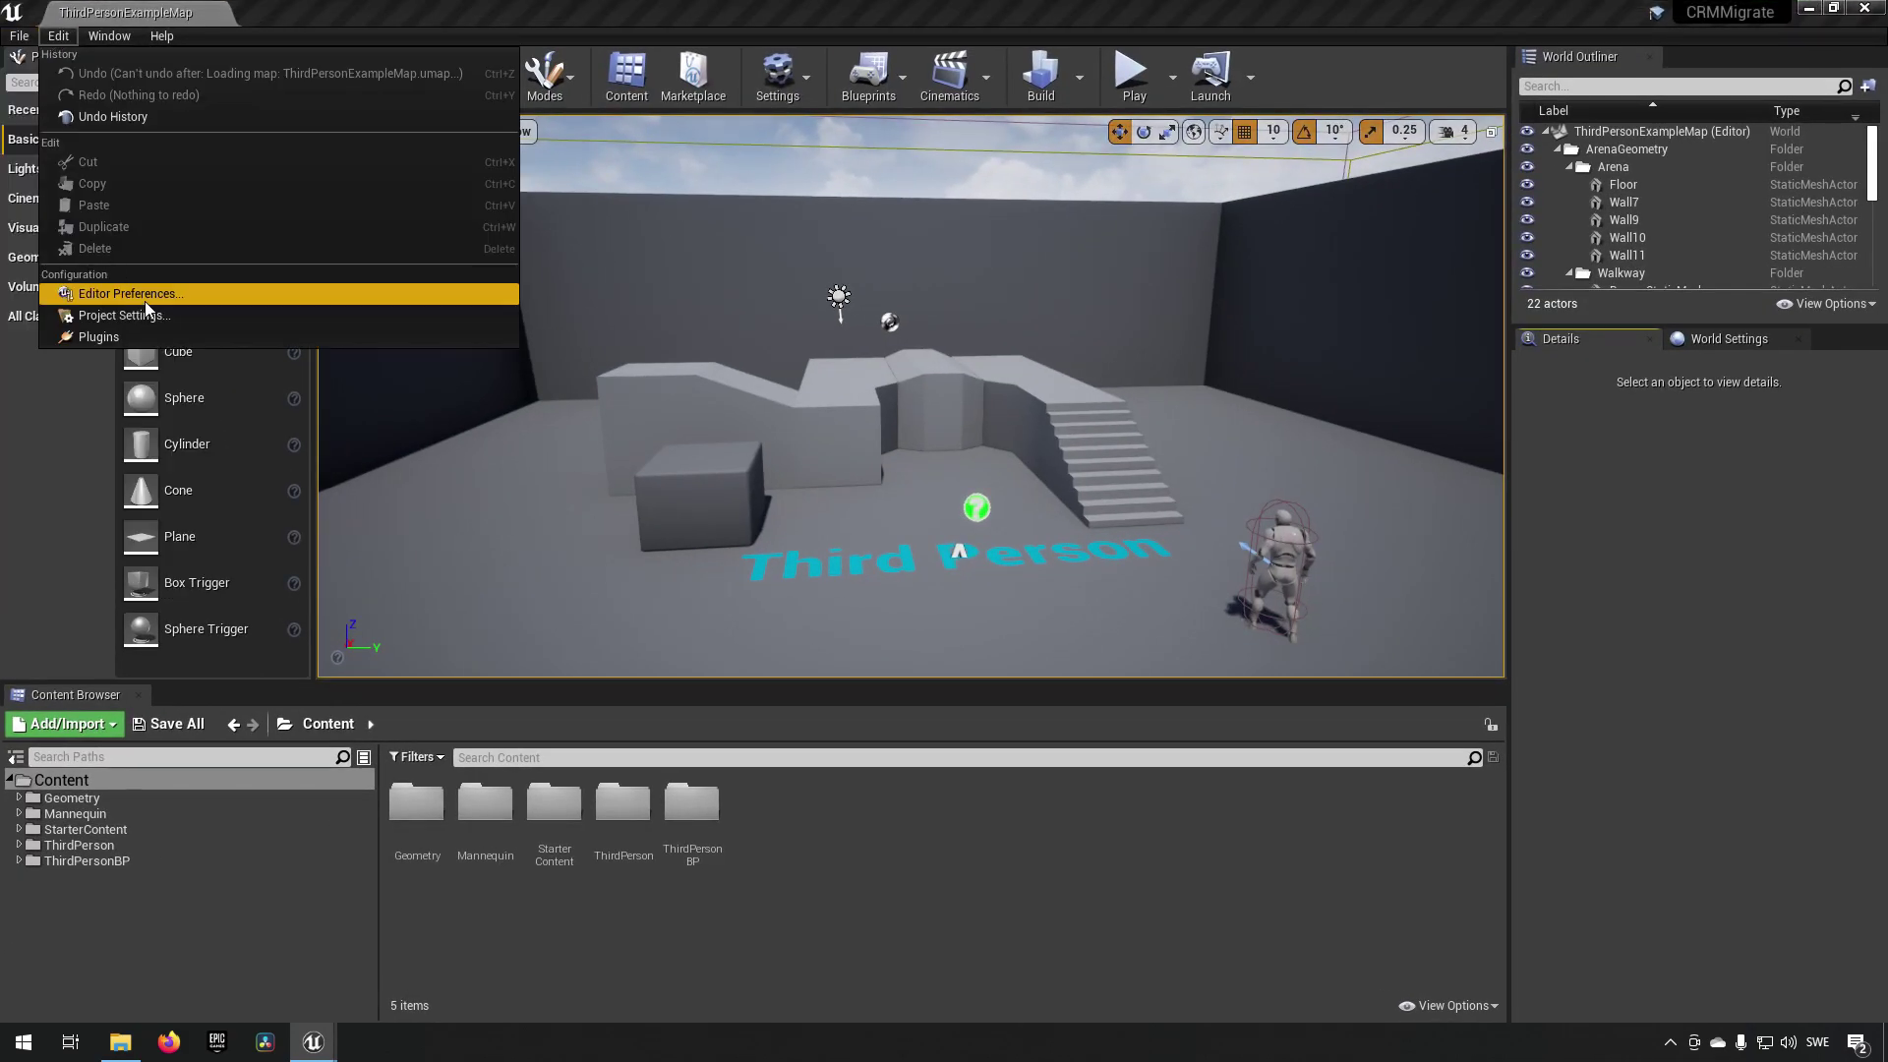
left_click(183, 337)
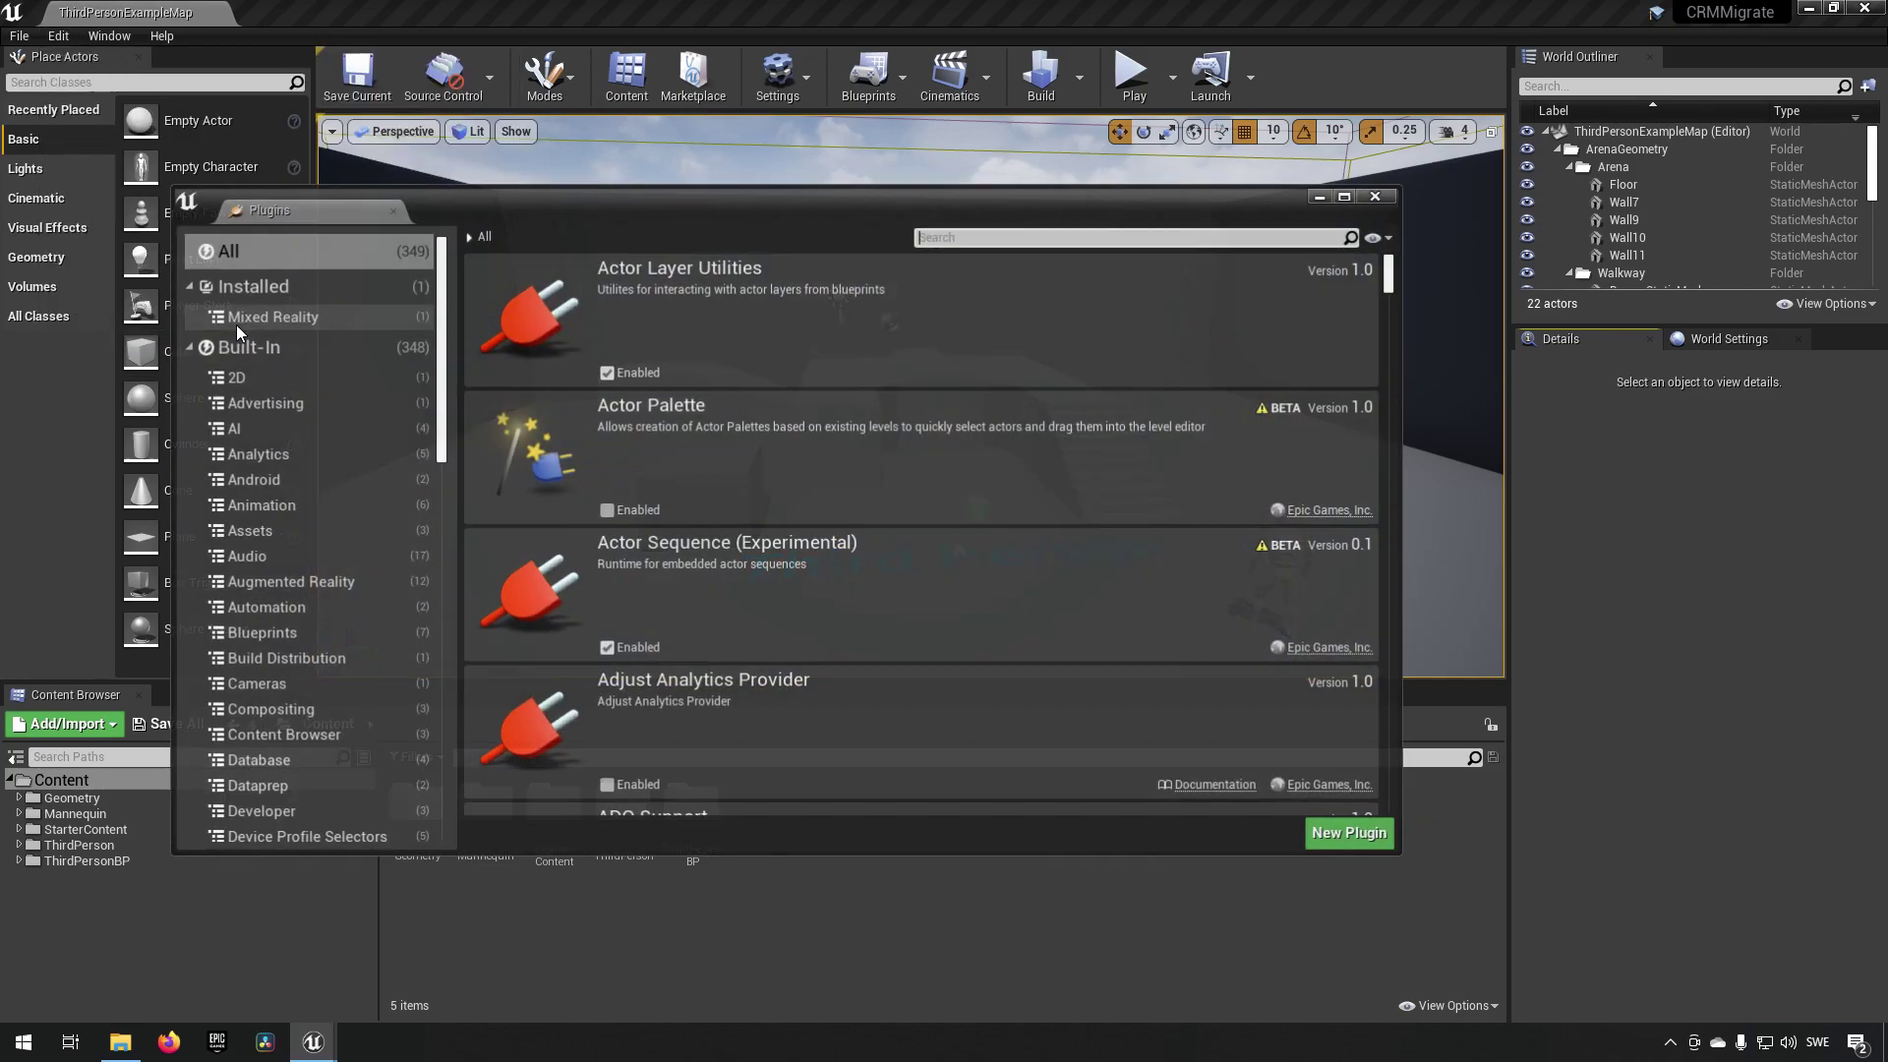
type("control ig")
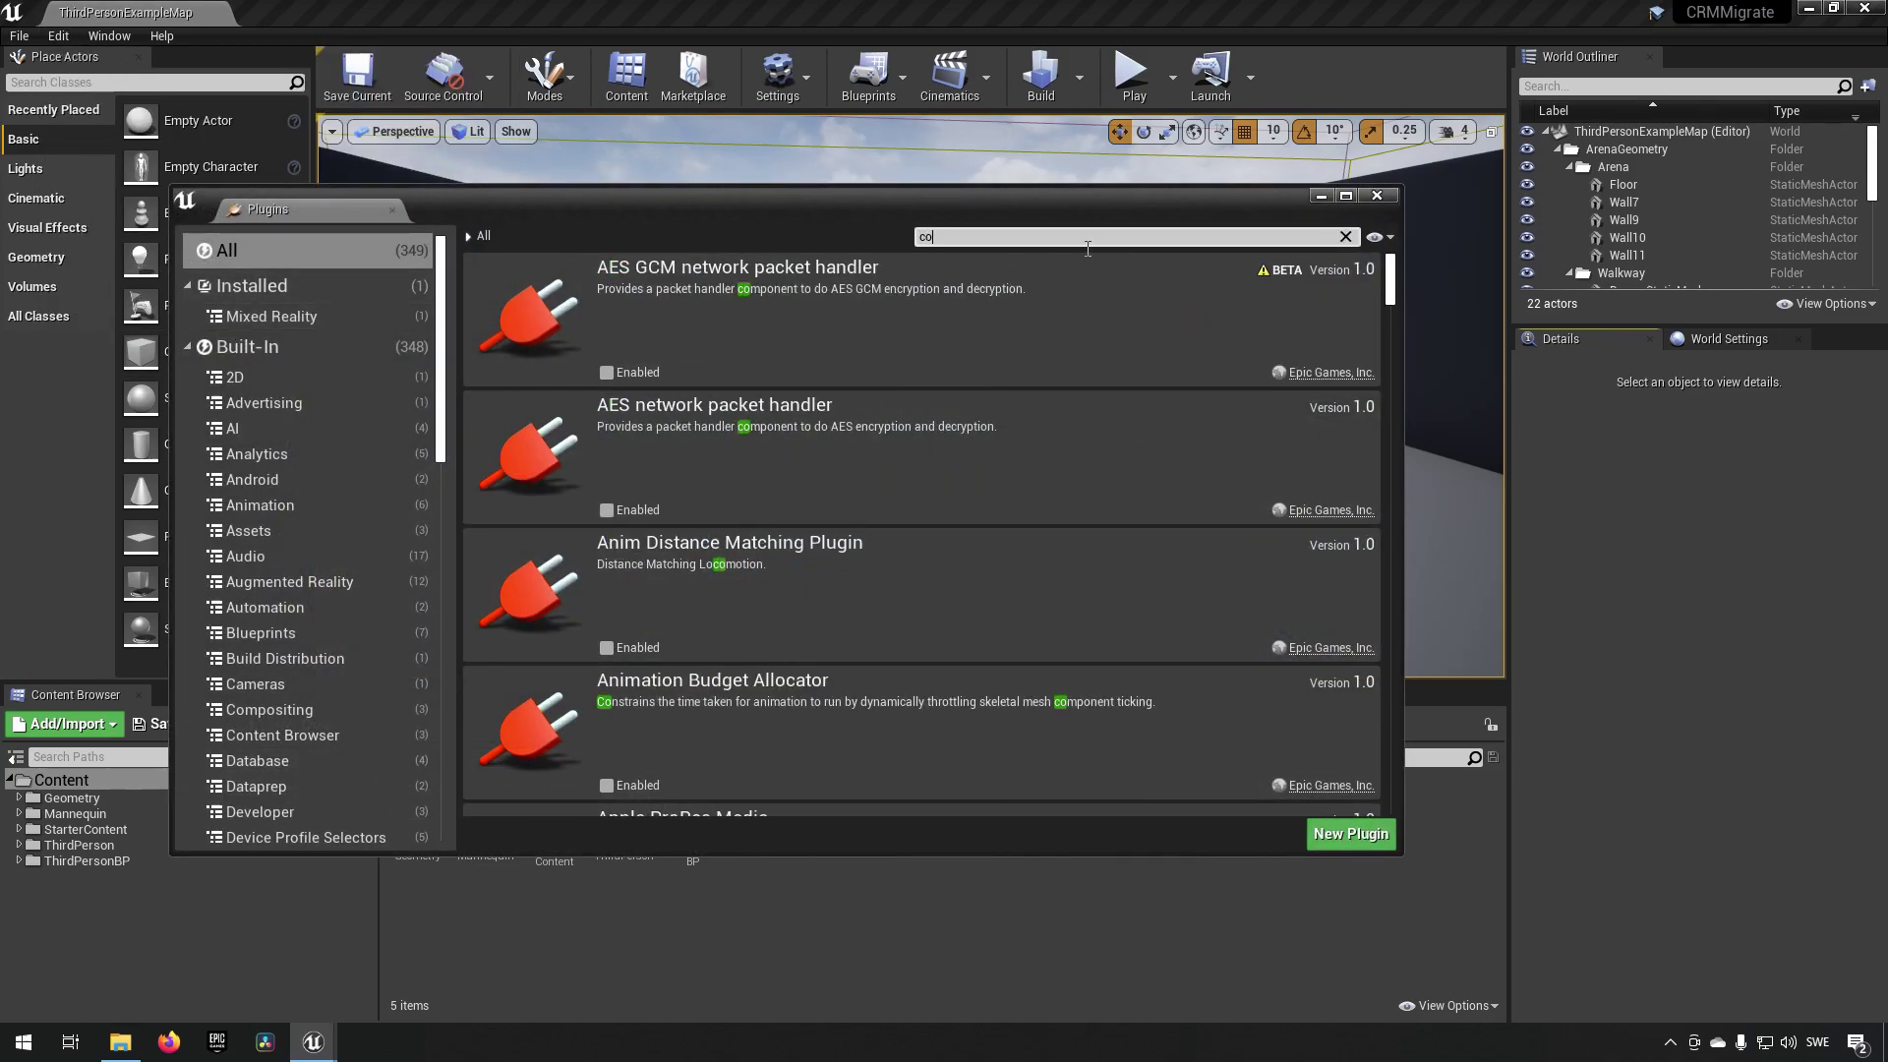
key("BackSpace")
key("BackSpace")
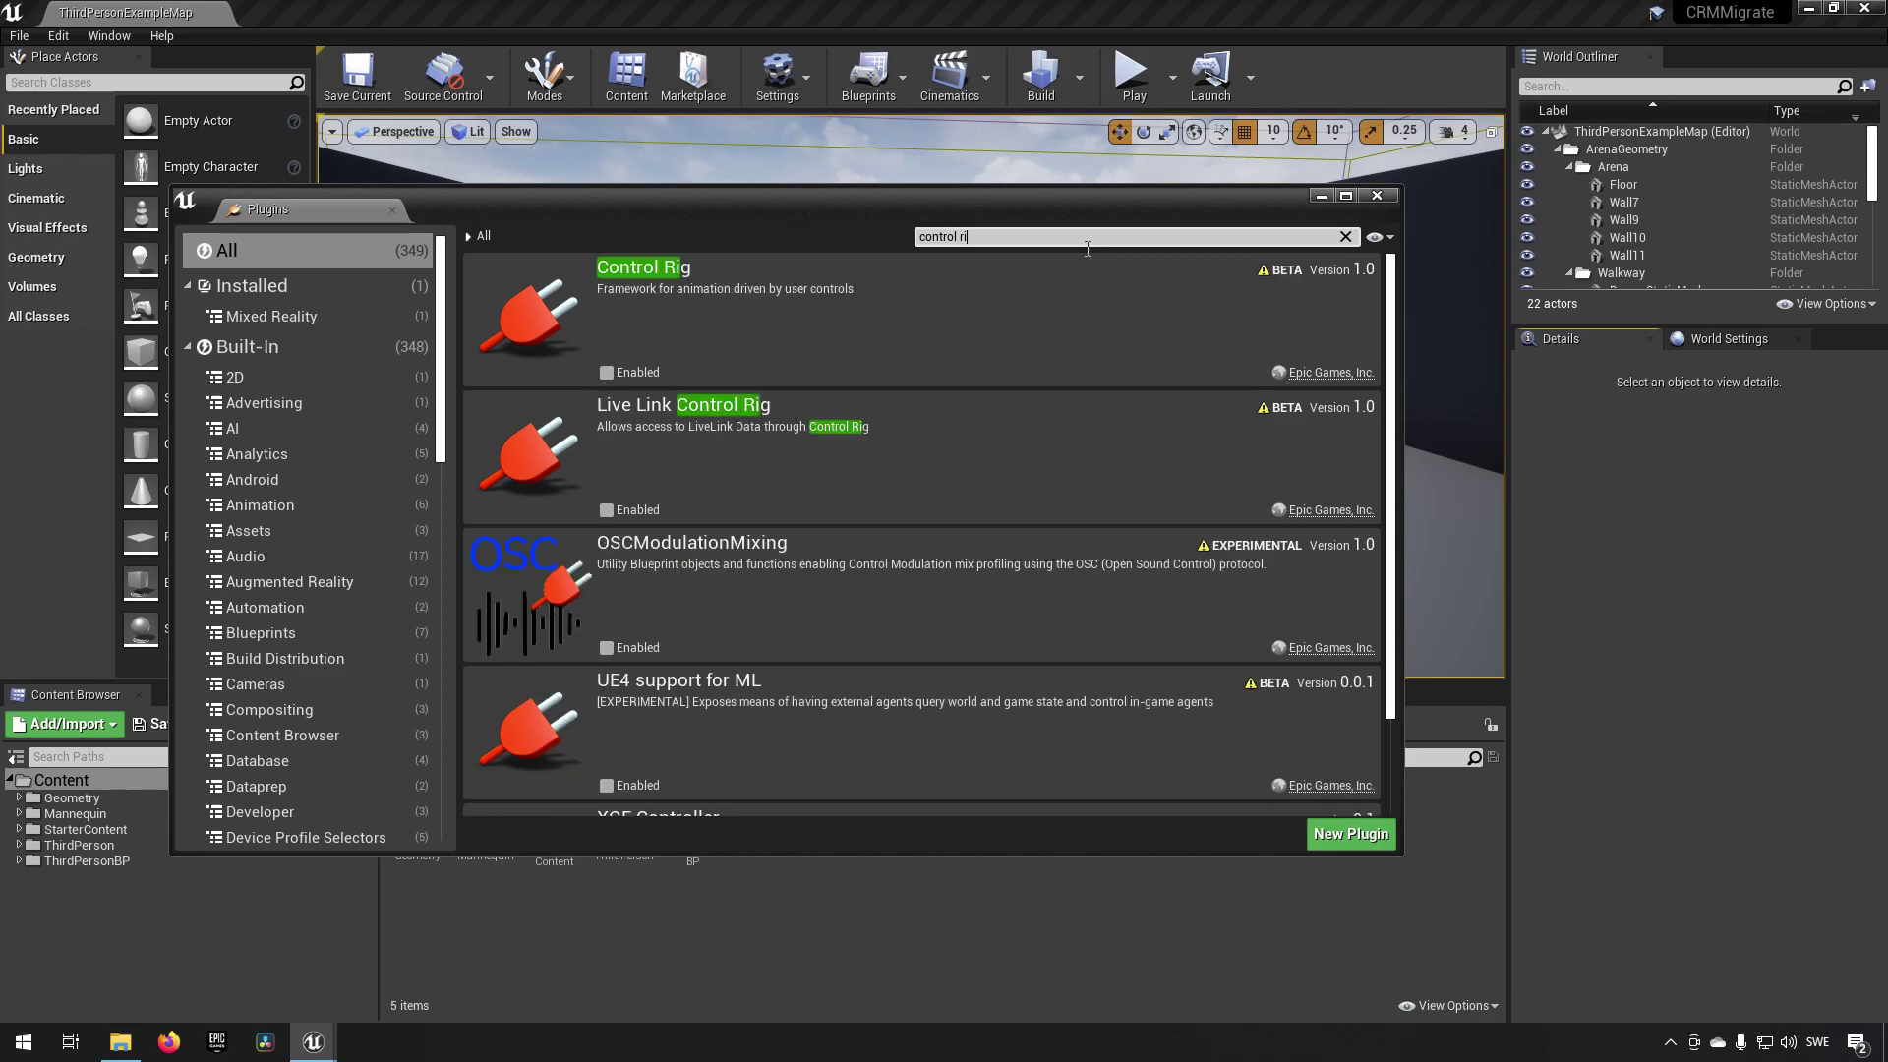
type("rig")
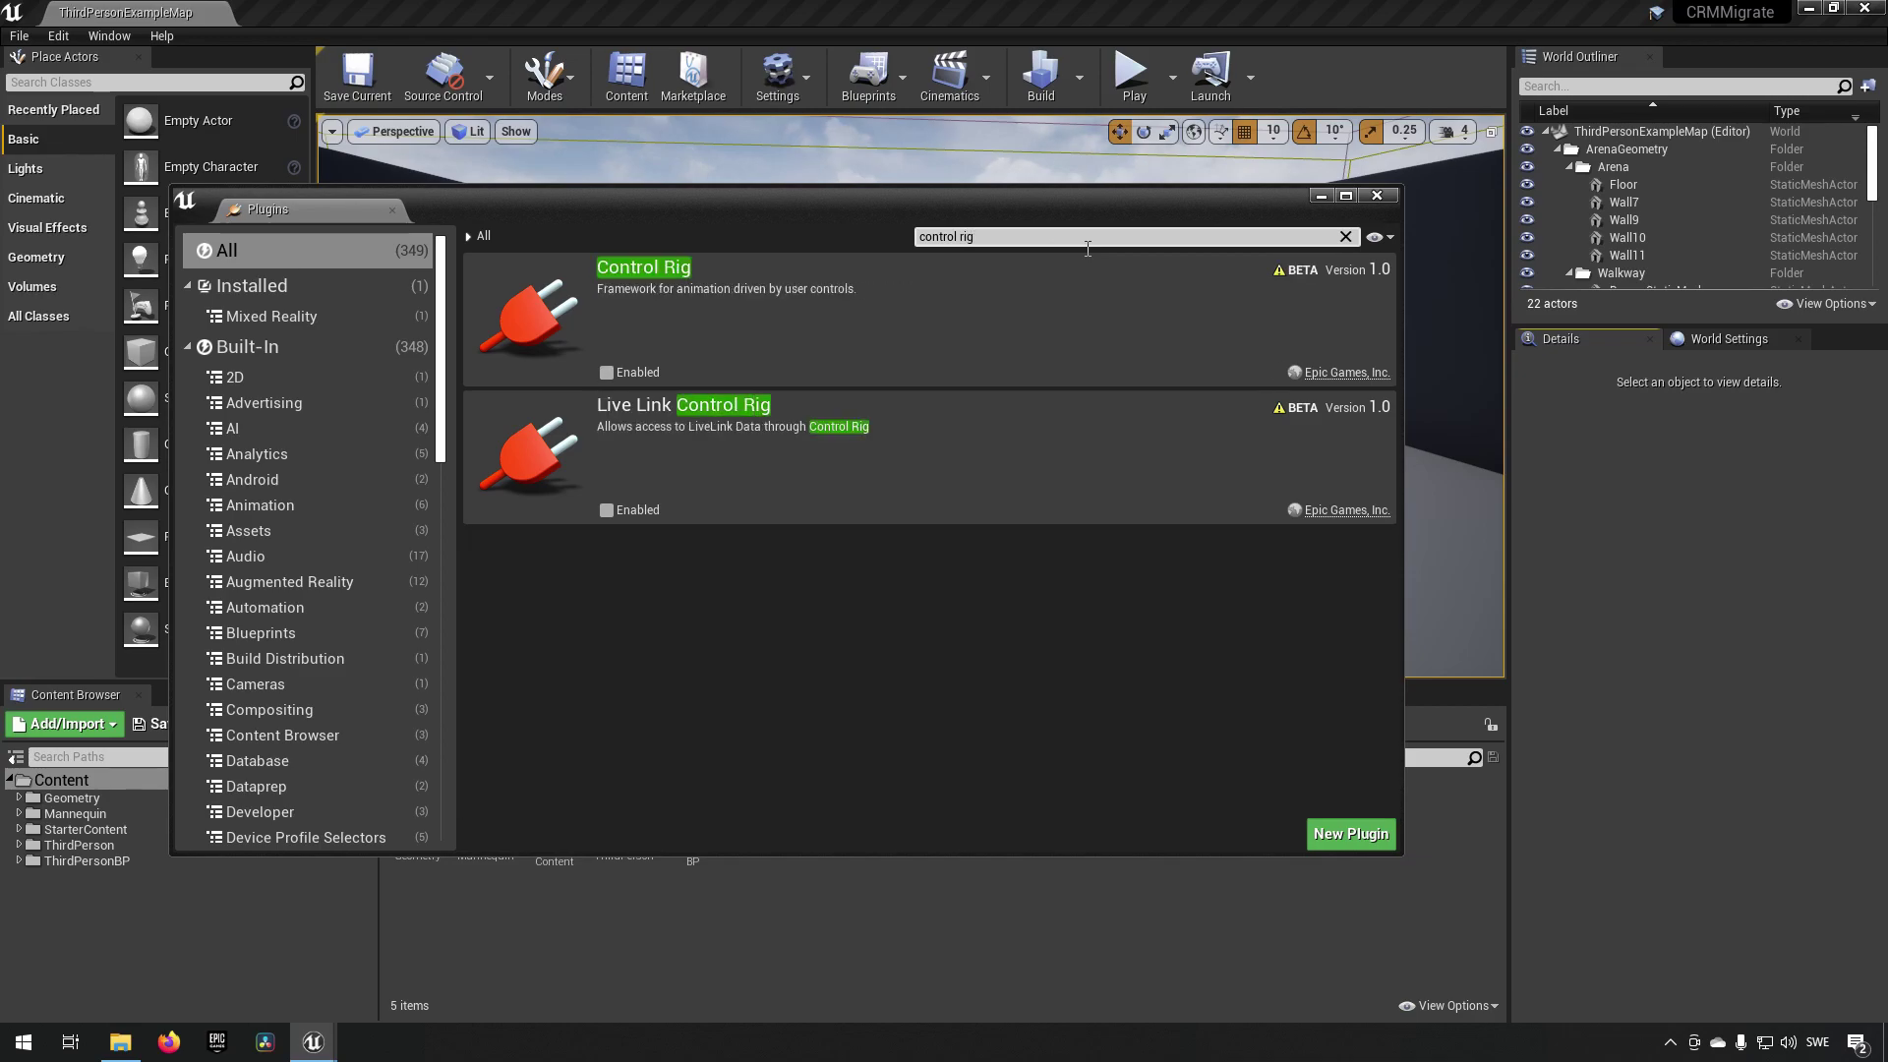
left_click(604, 372)
left_click(1087, 584)
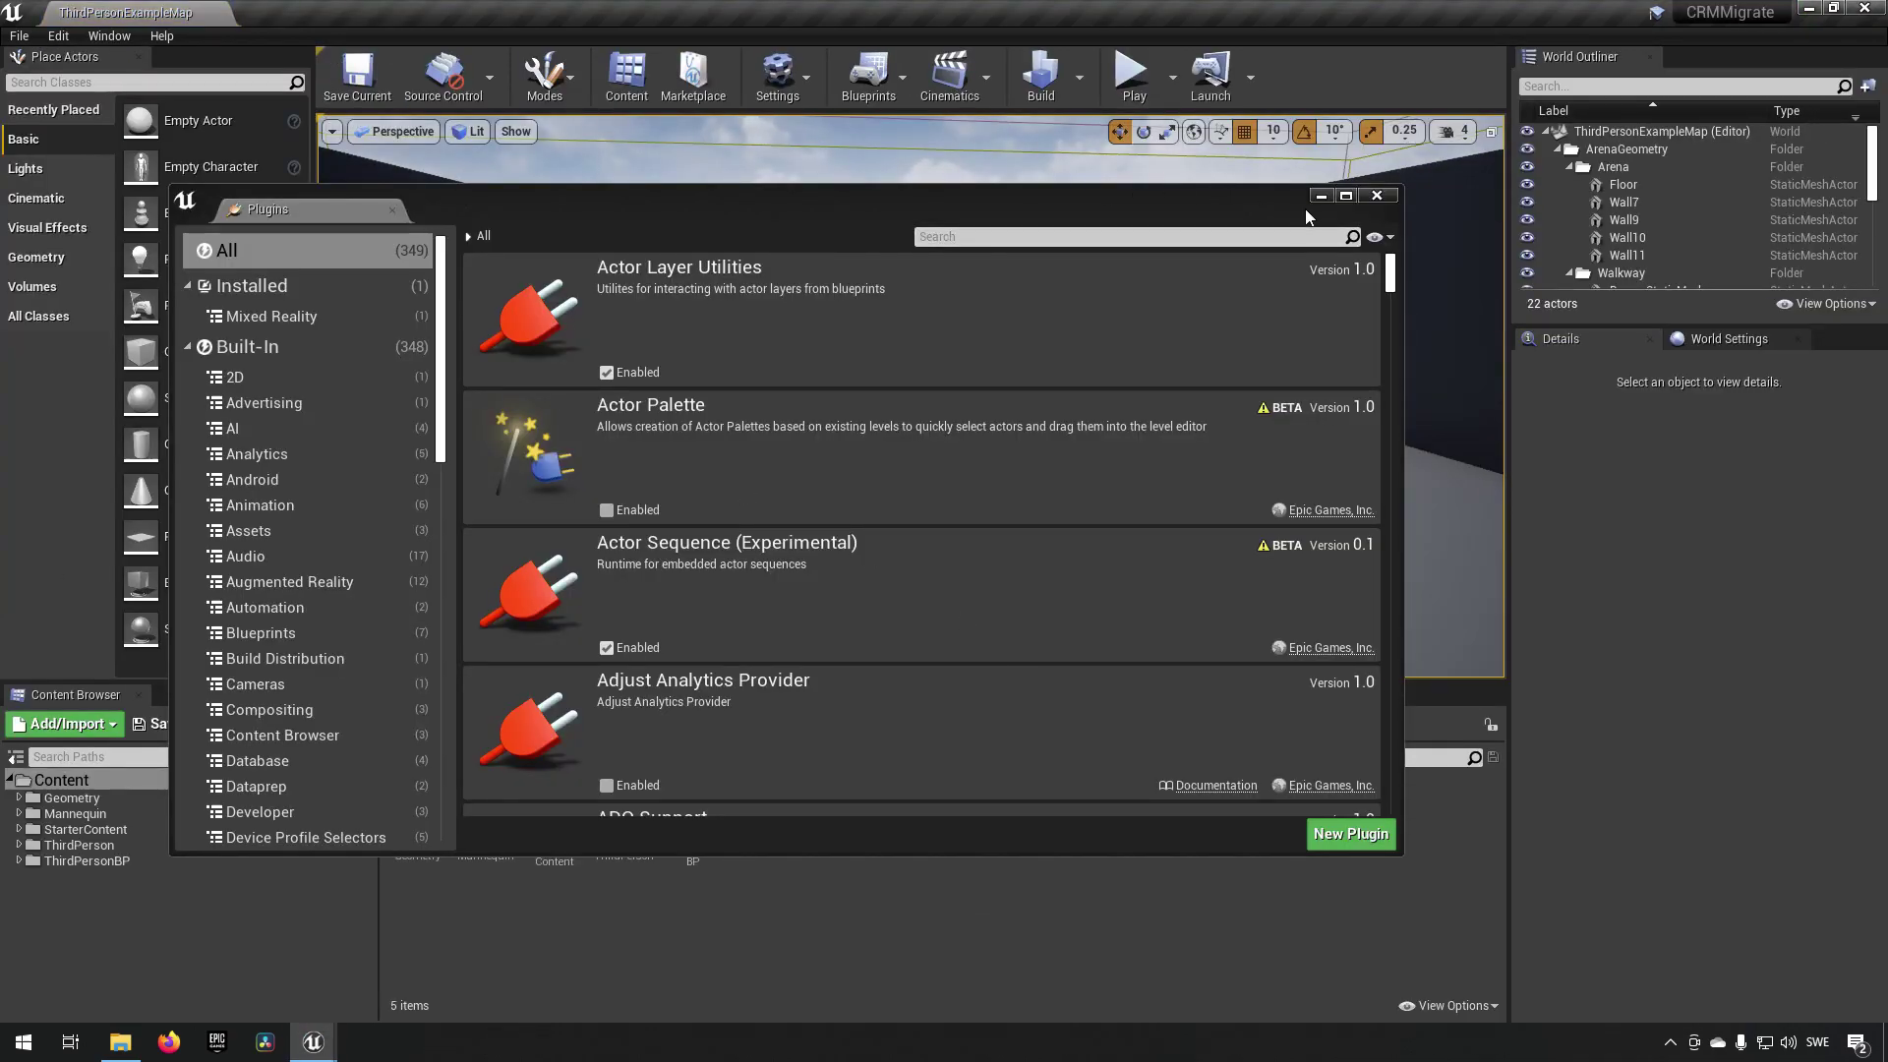
left_click(1376, 194)
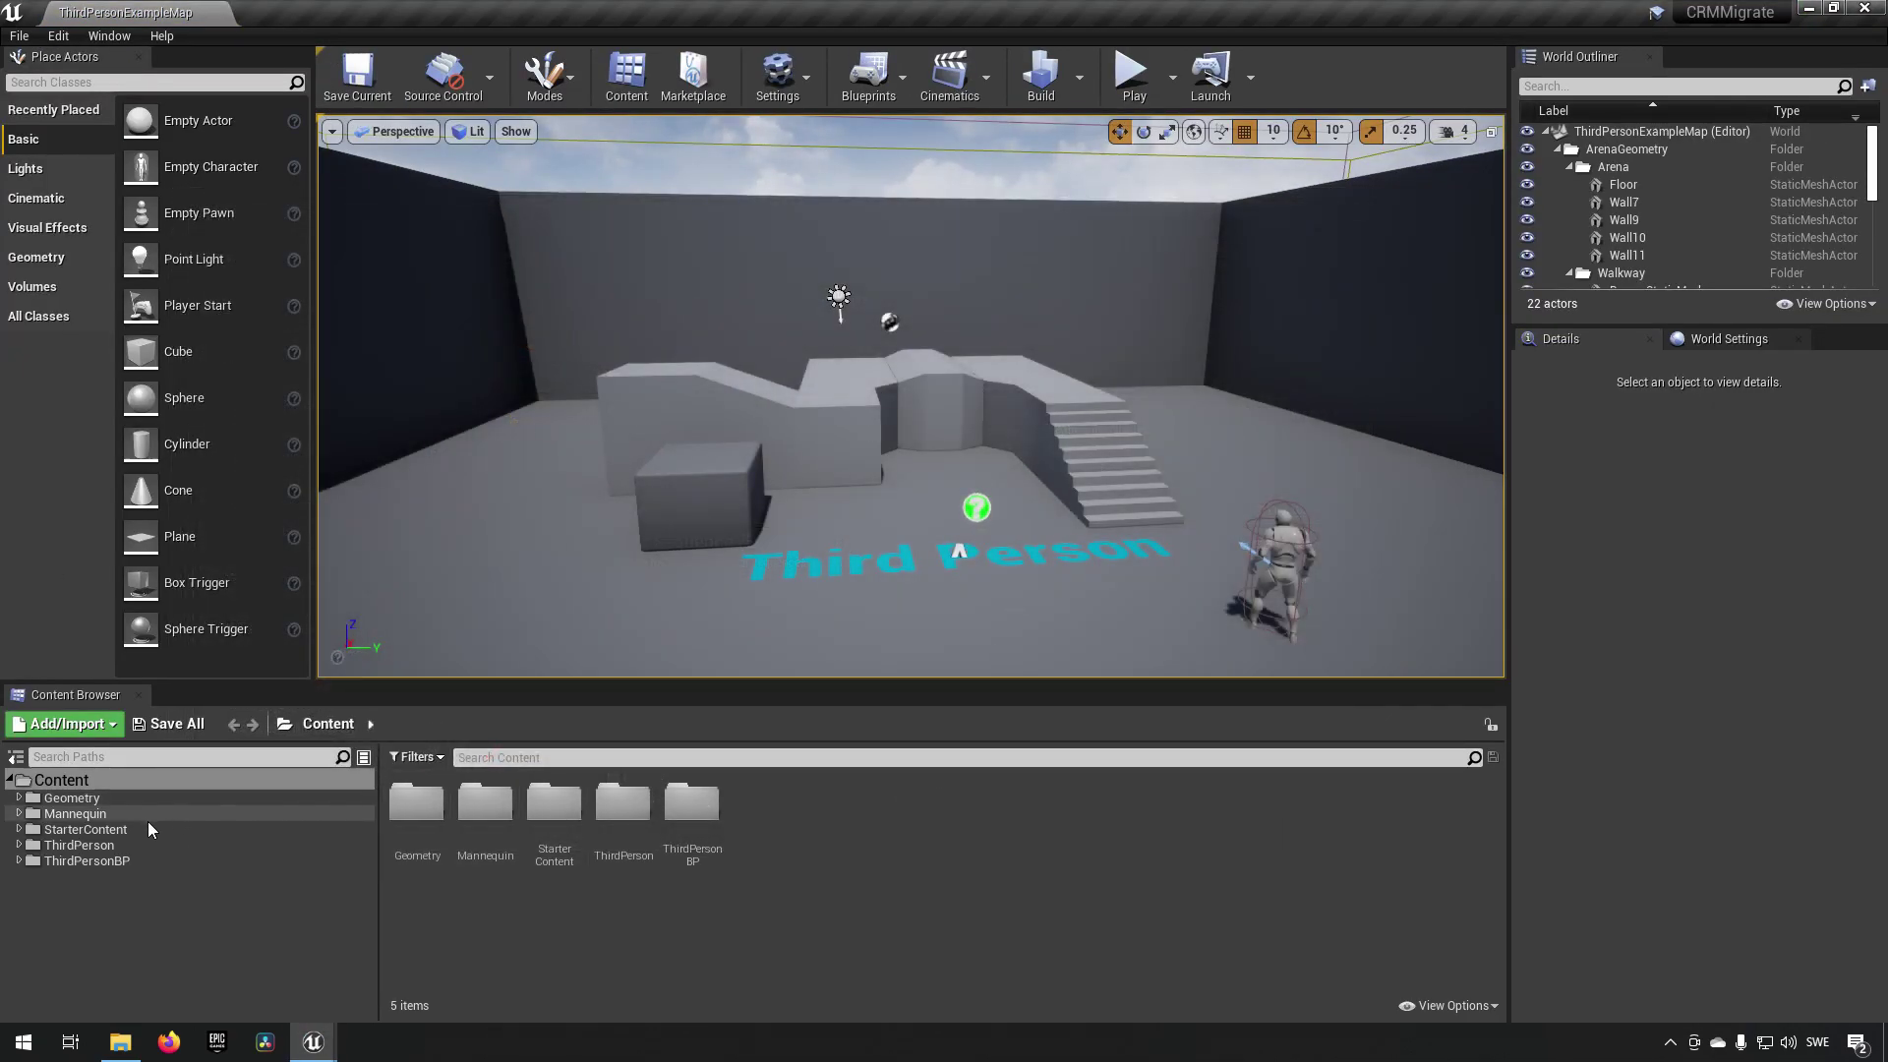
In Mannequin/Character/Mesh, create a control rig from SK_Mannequin and select the new SK_Mannequin_CtrlRig
left_click(78, 815)
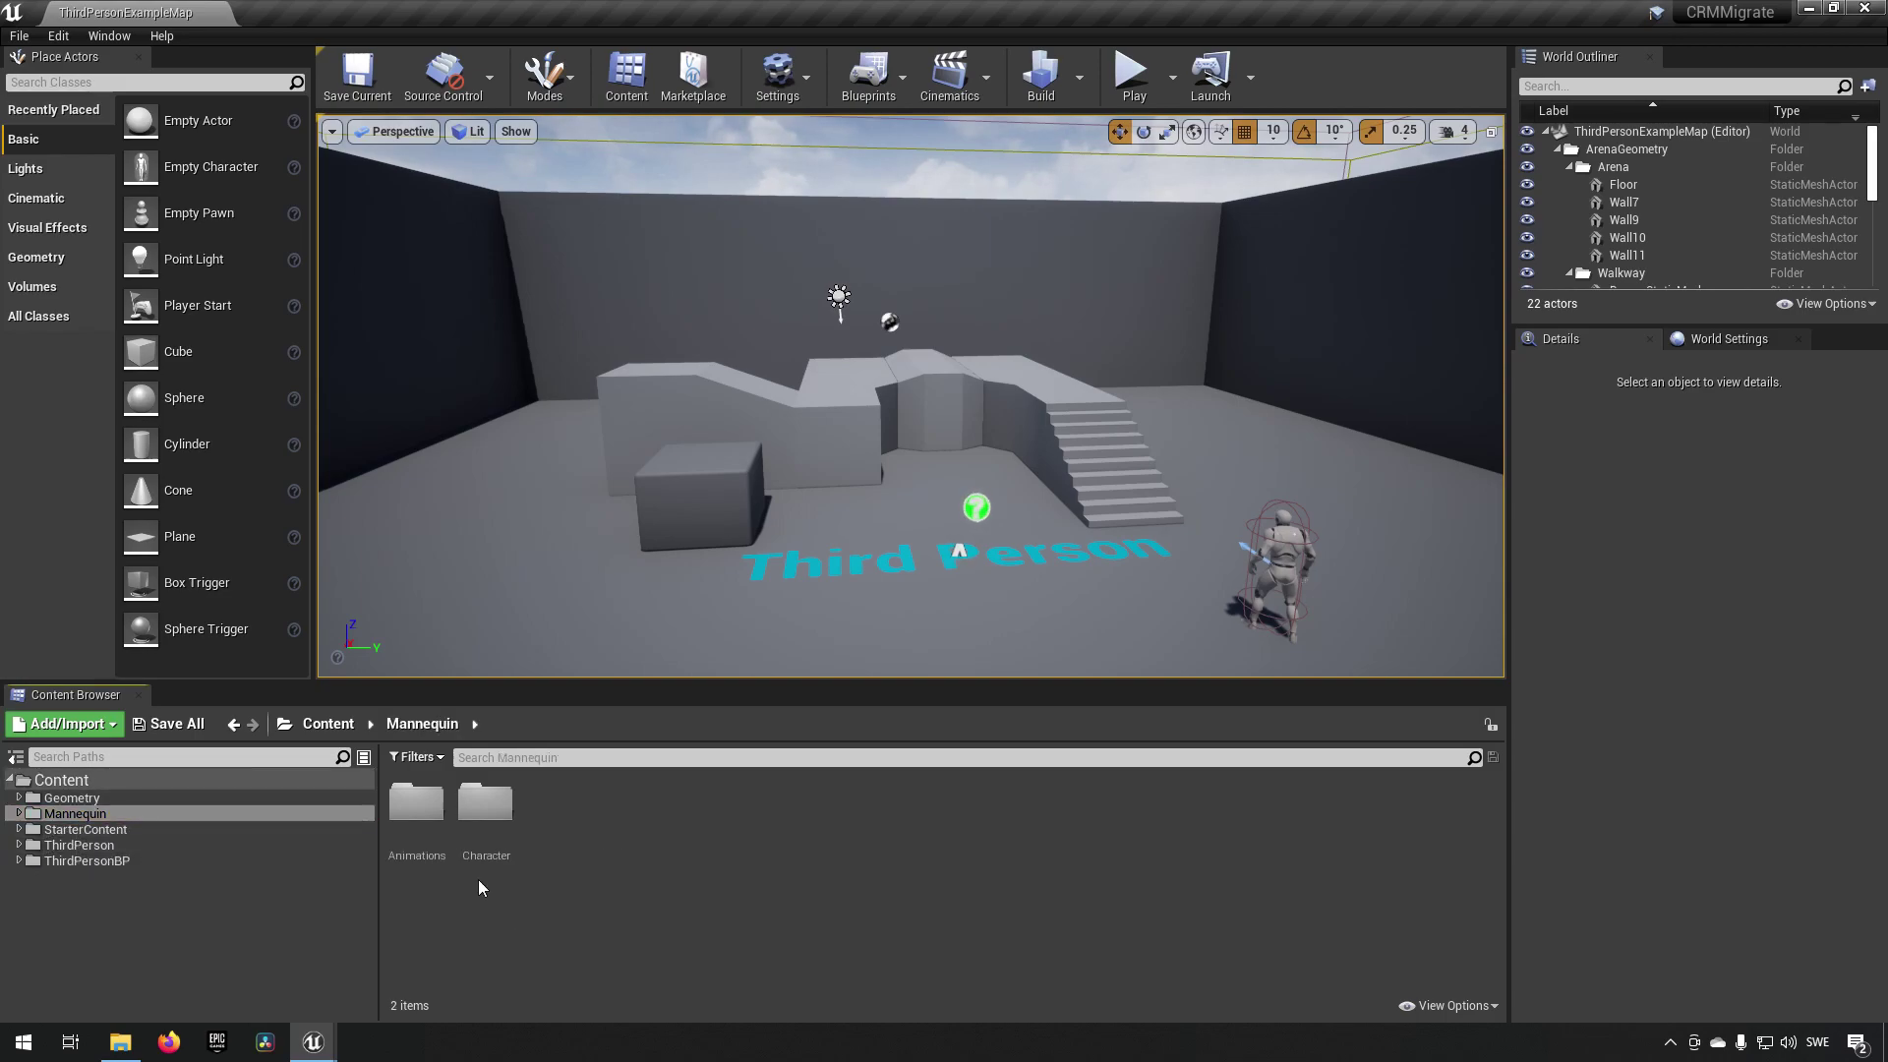
double_click(485, 804)
double_click(488, 811)
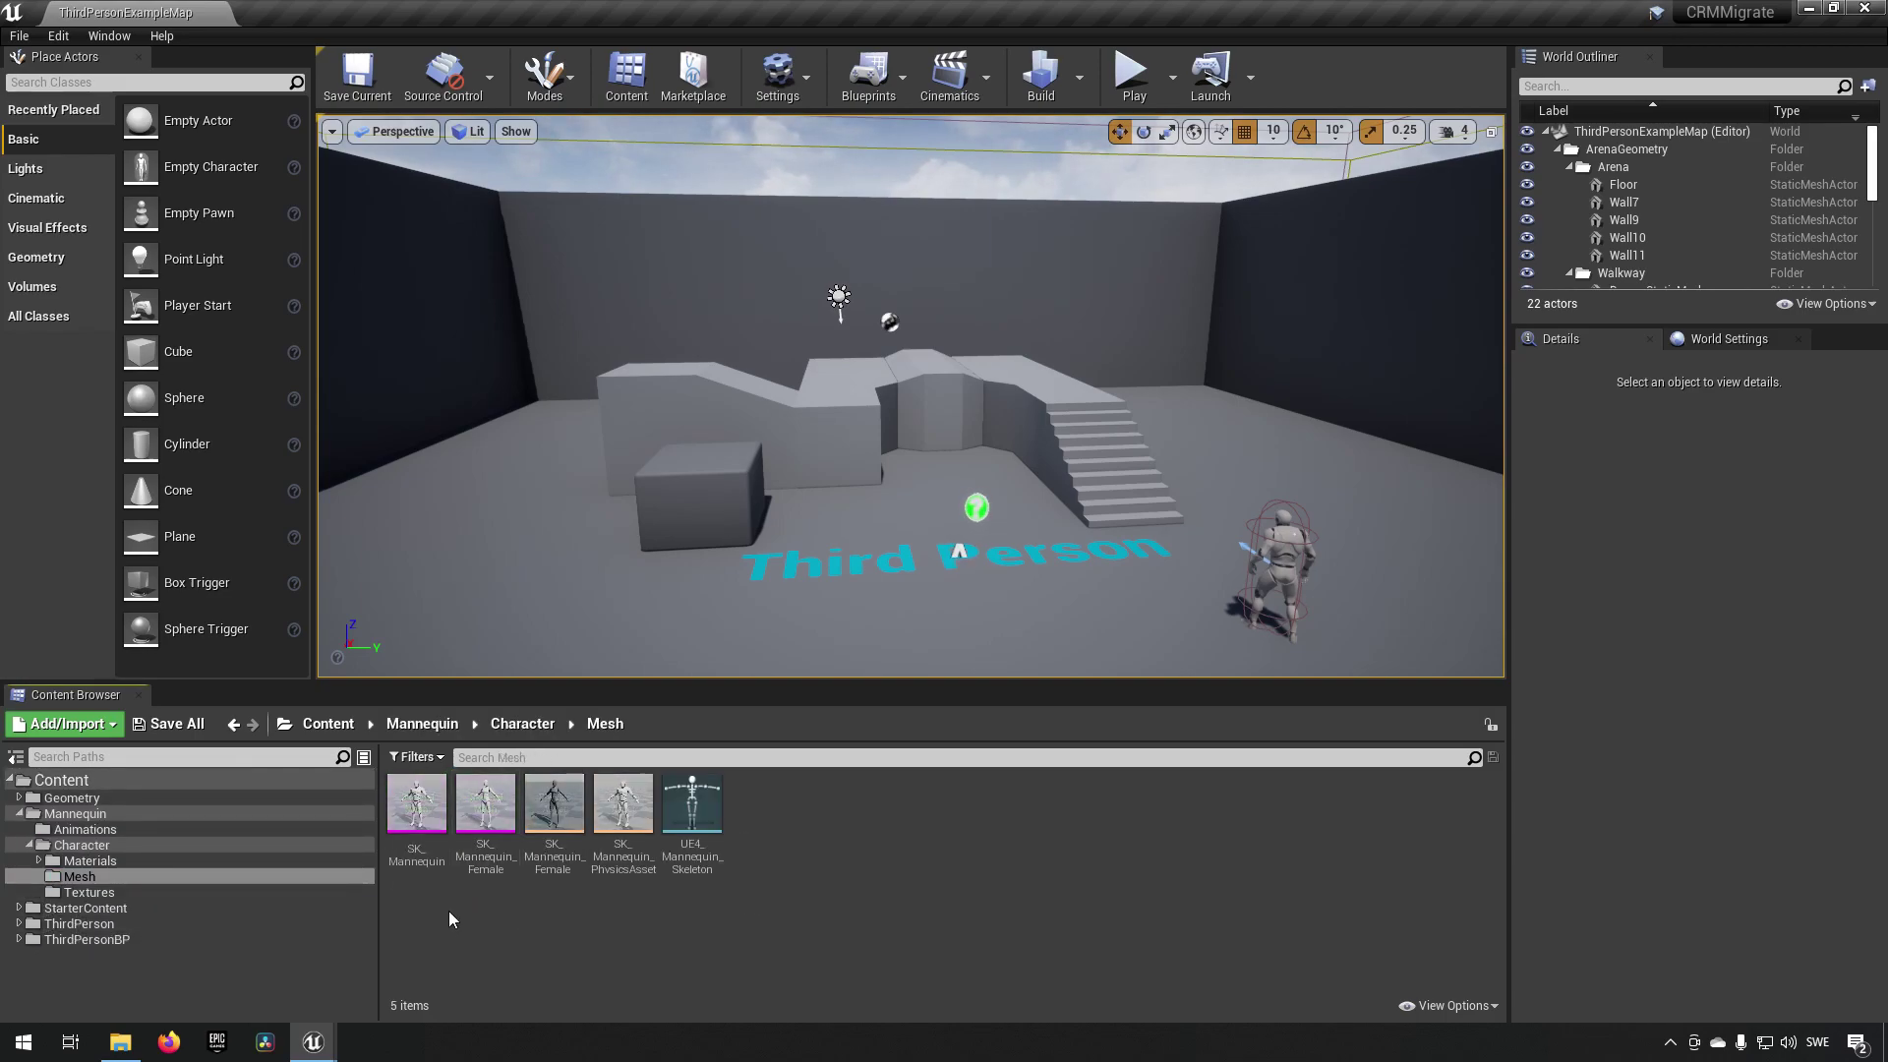
left_click(448, 860)
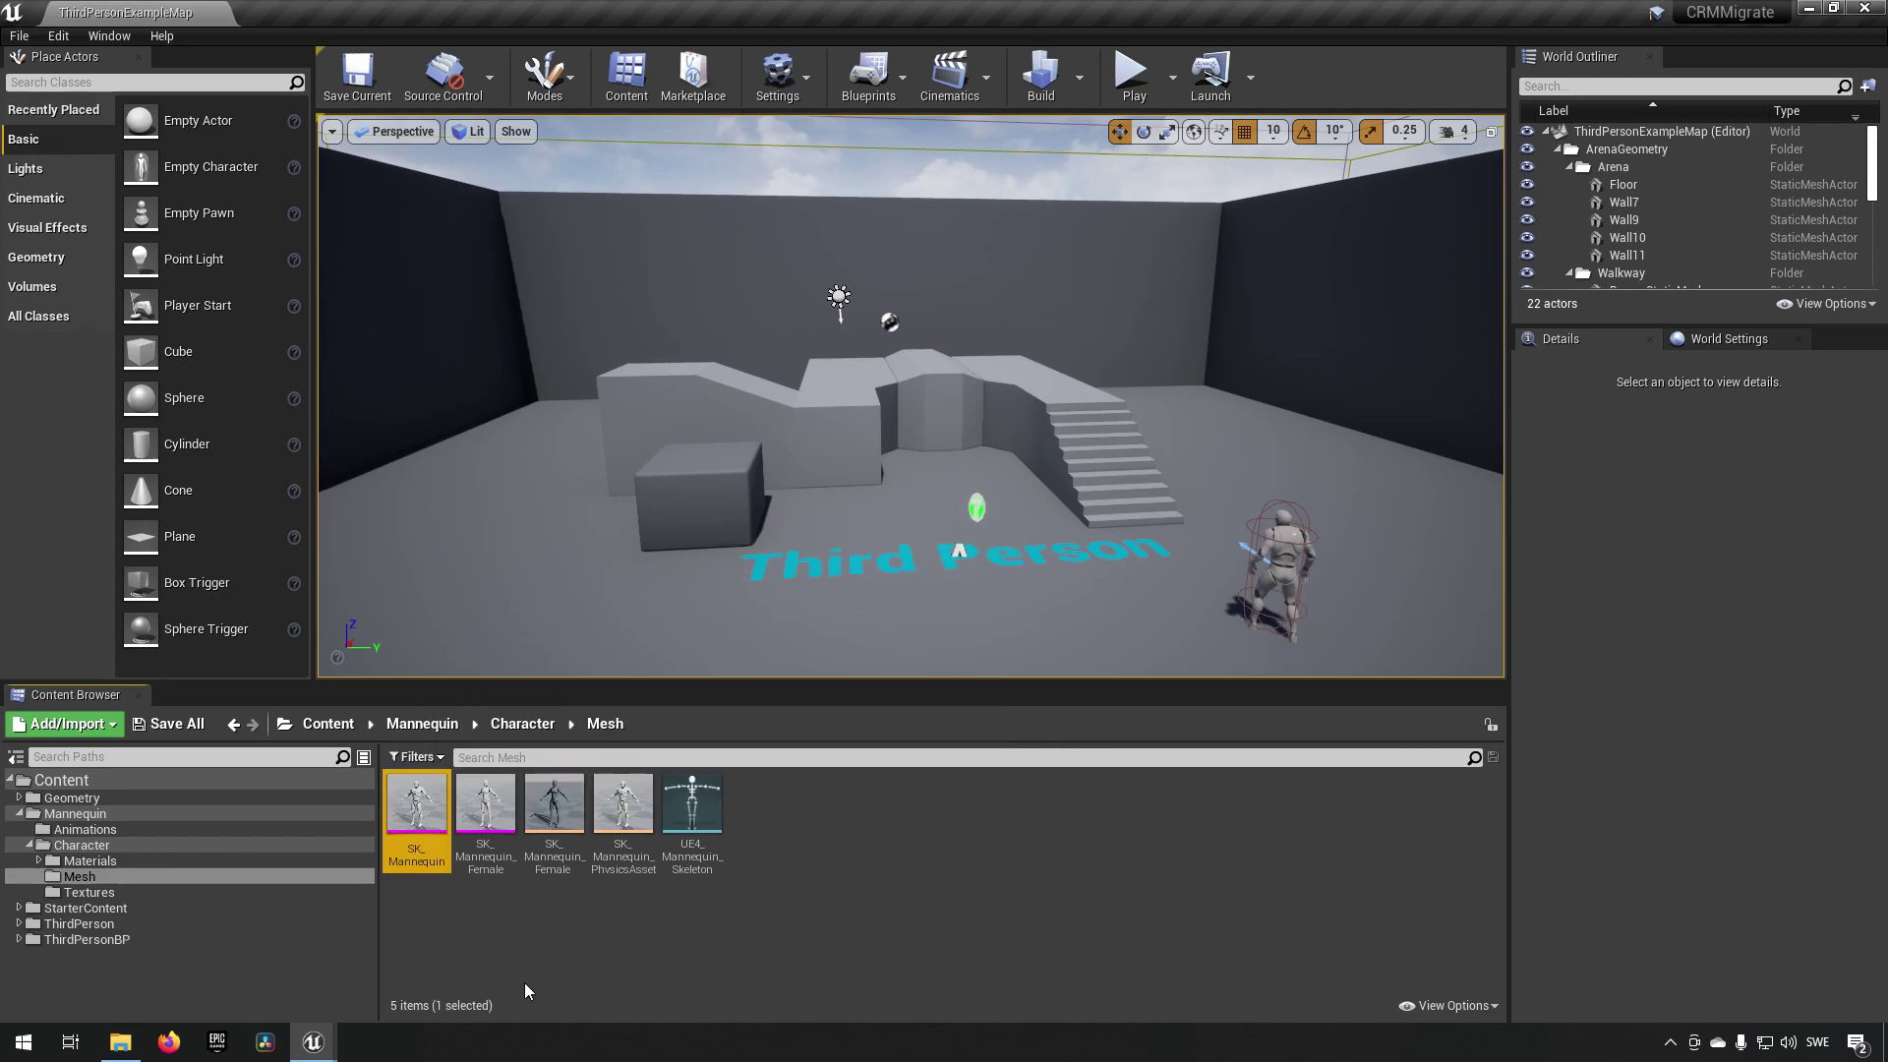
right_click(430, 804)
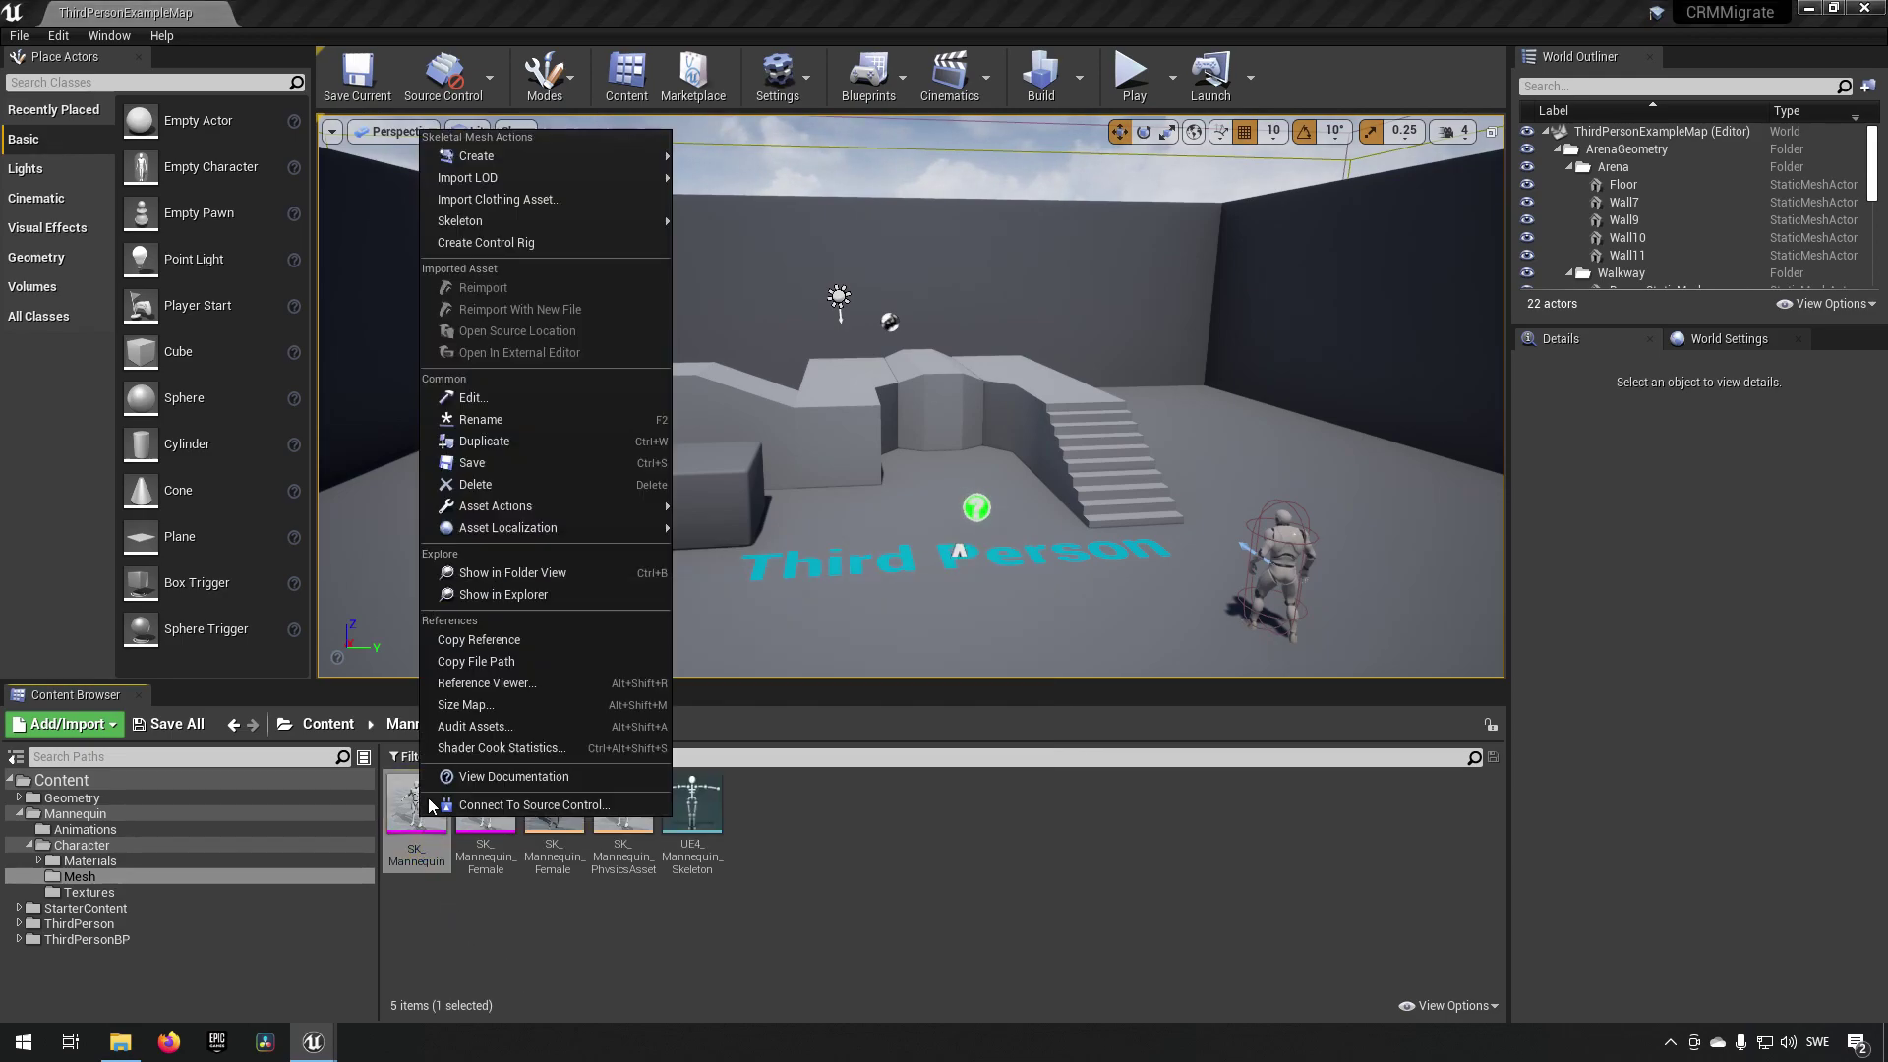
left_click(551, 242)
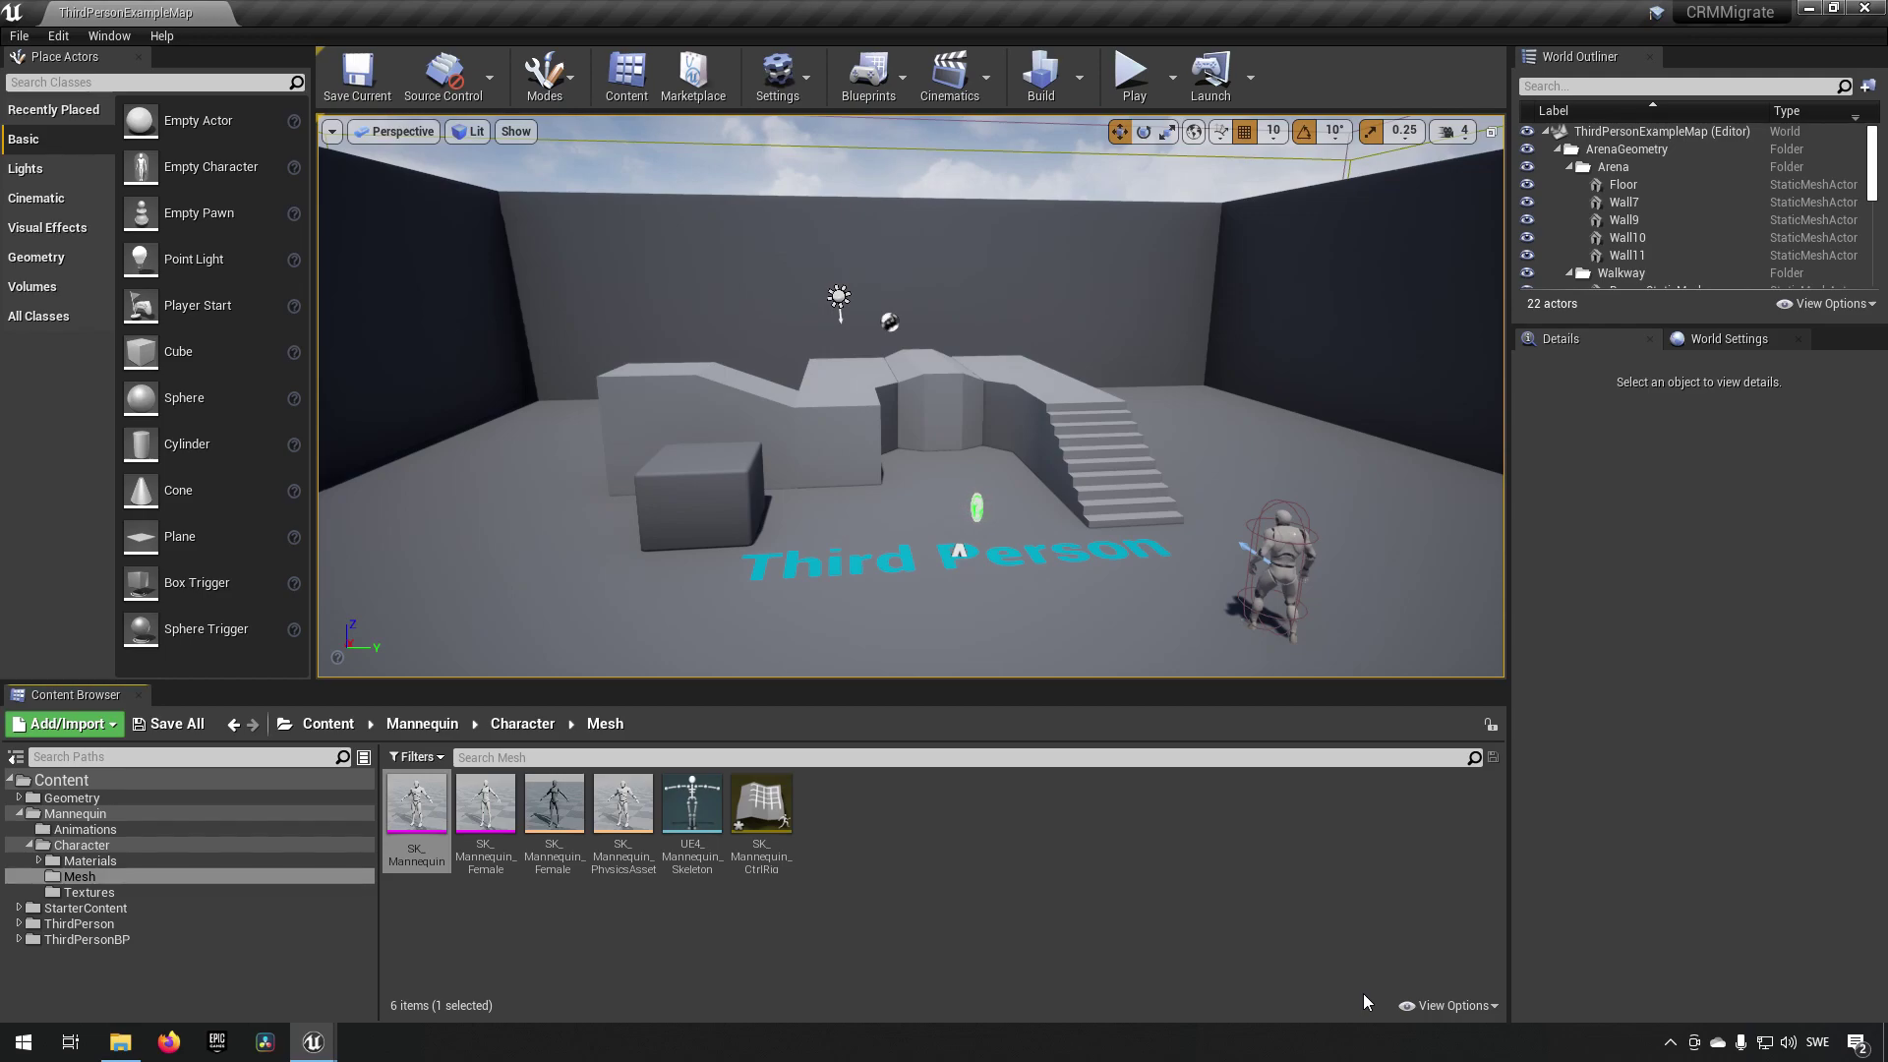
left_click(761, 806)
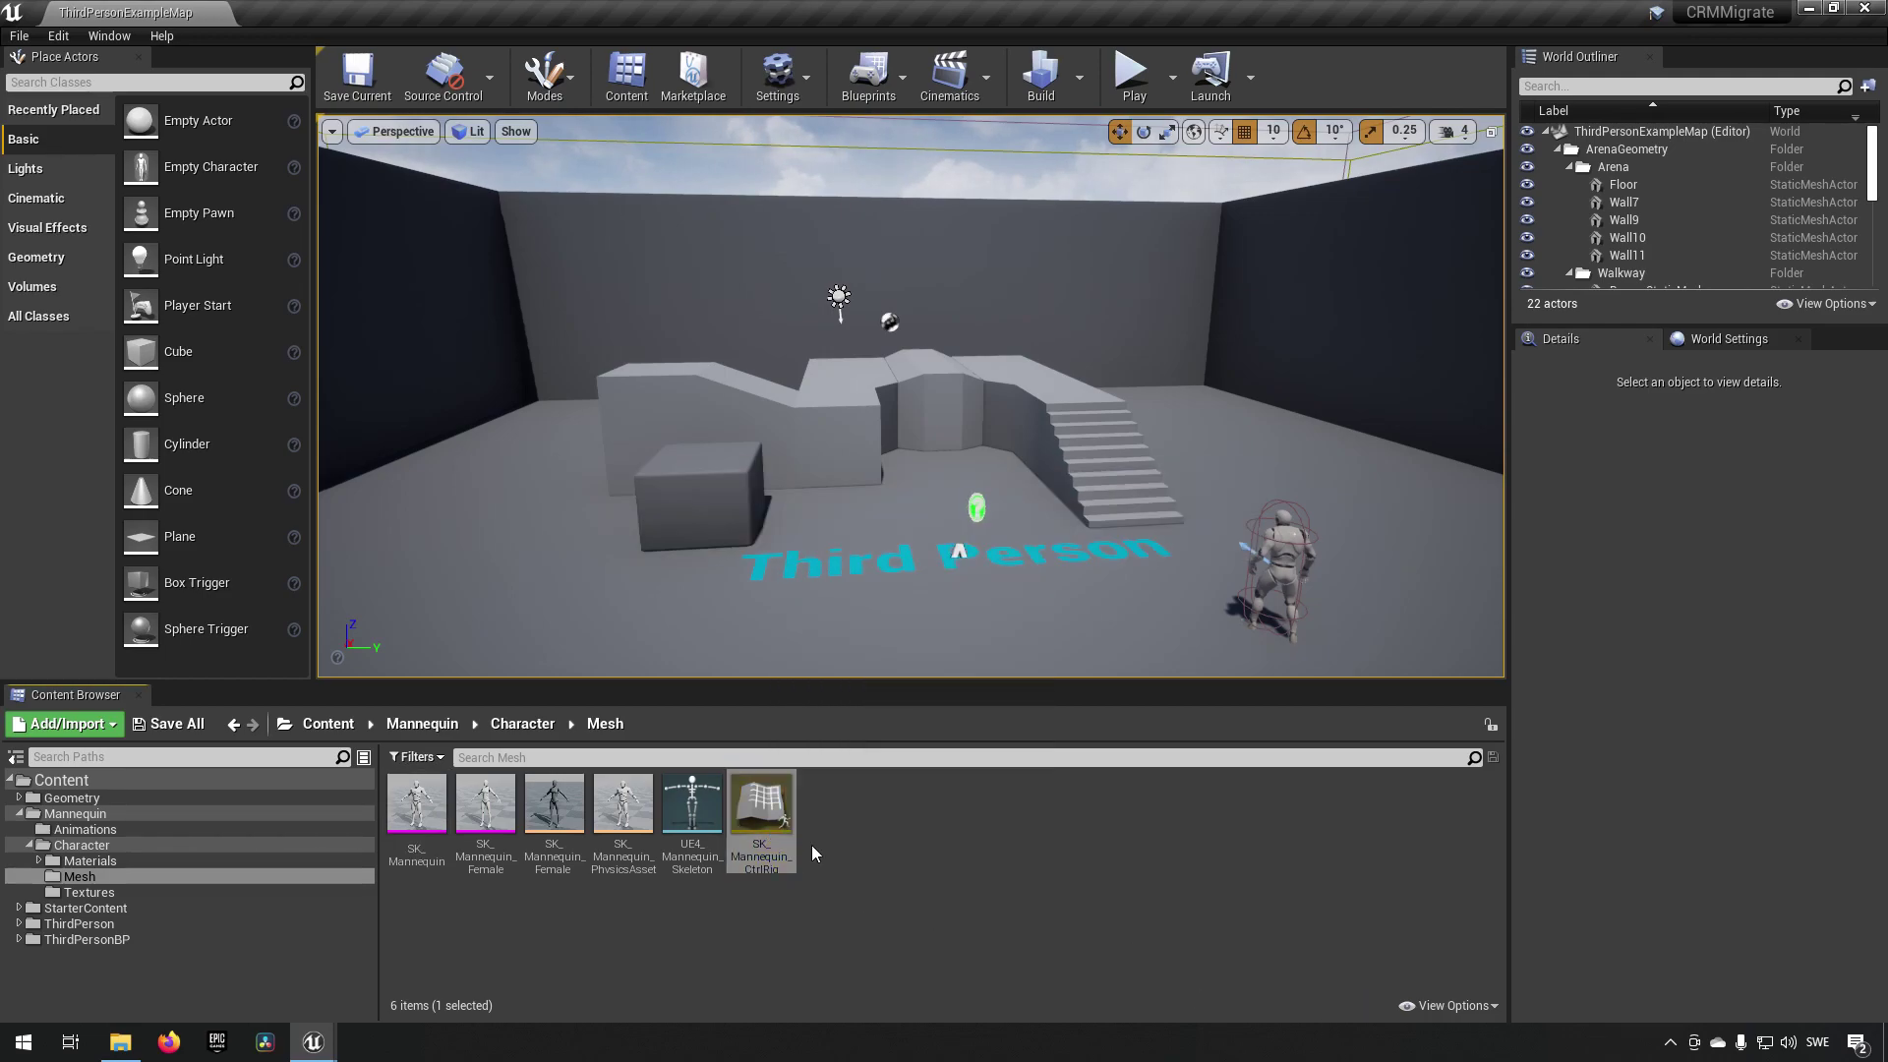
Open SK_Mannequin_CtrlRig docked, compile it, and browse its imported bones starting at root
double_click(789, 823)
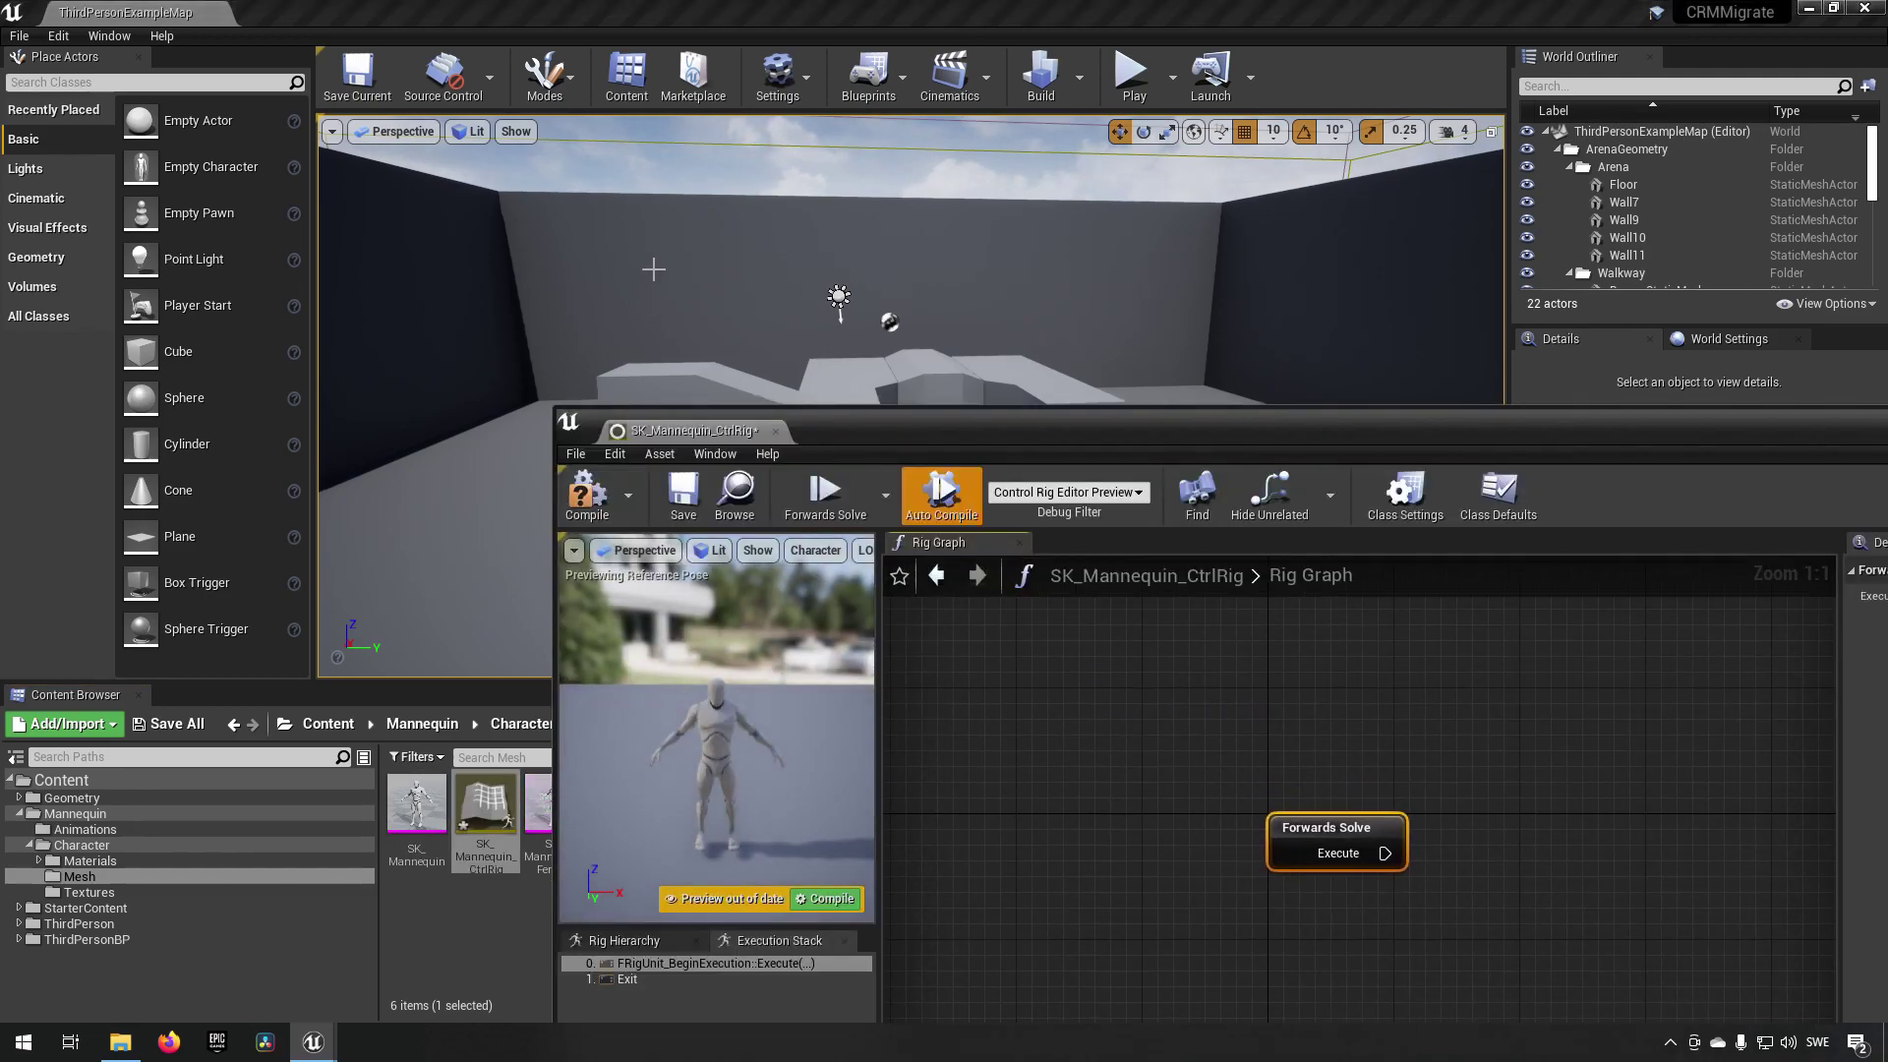
left_click_drag(693, 430, 325, 13)
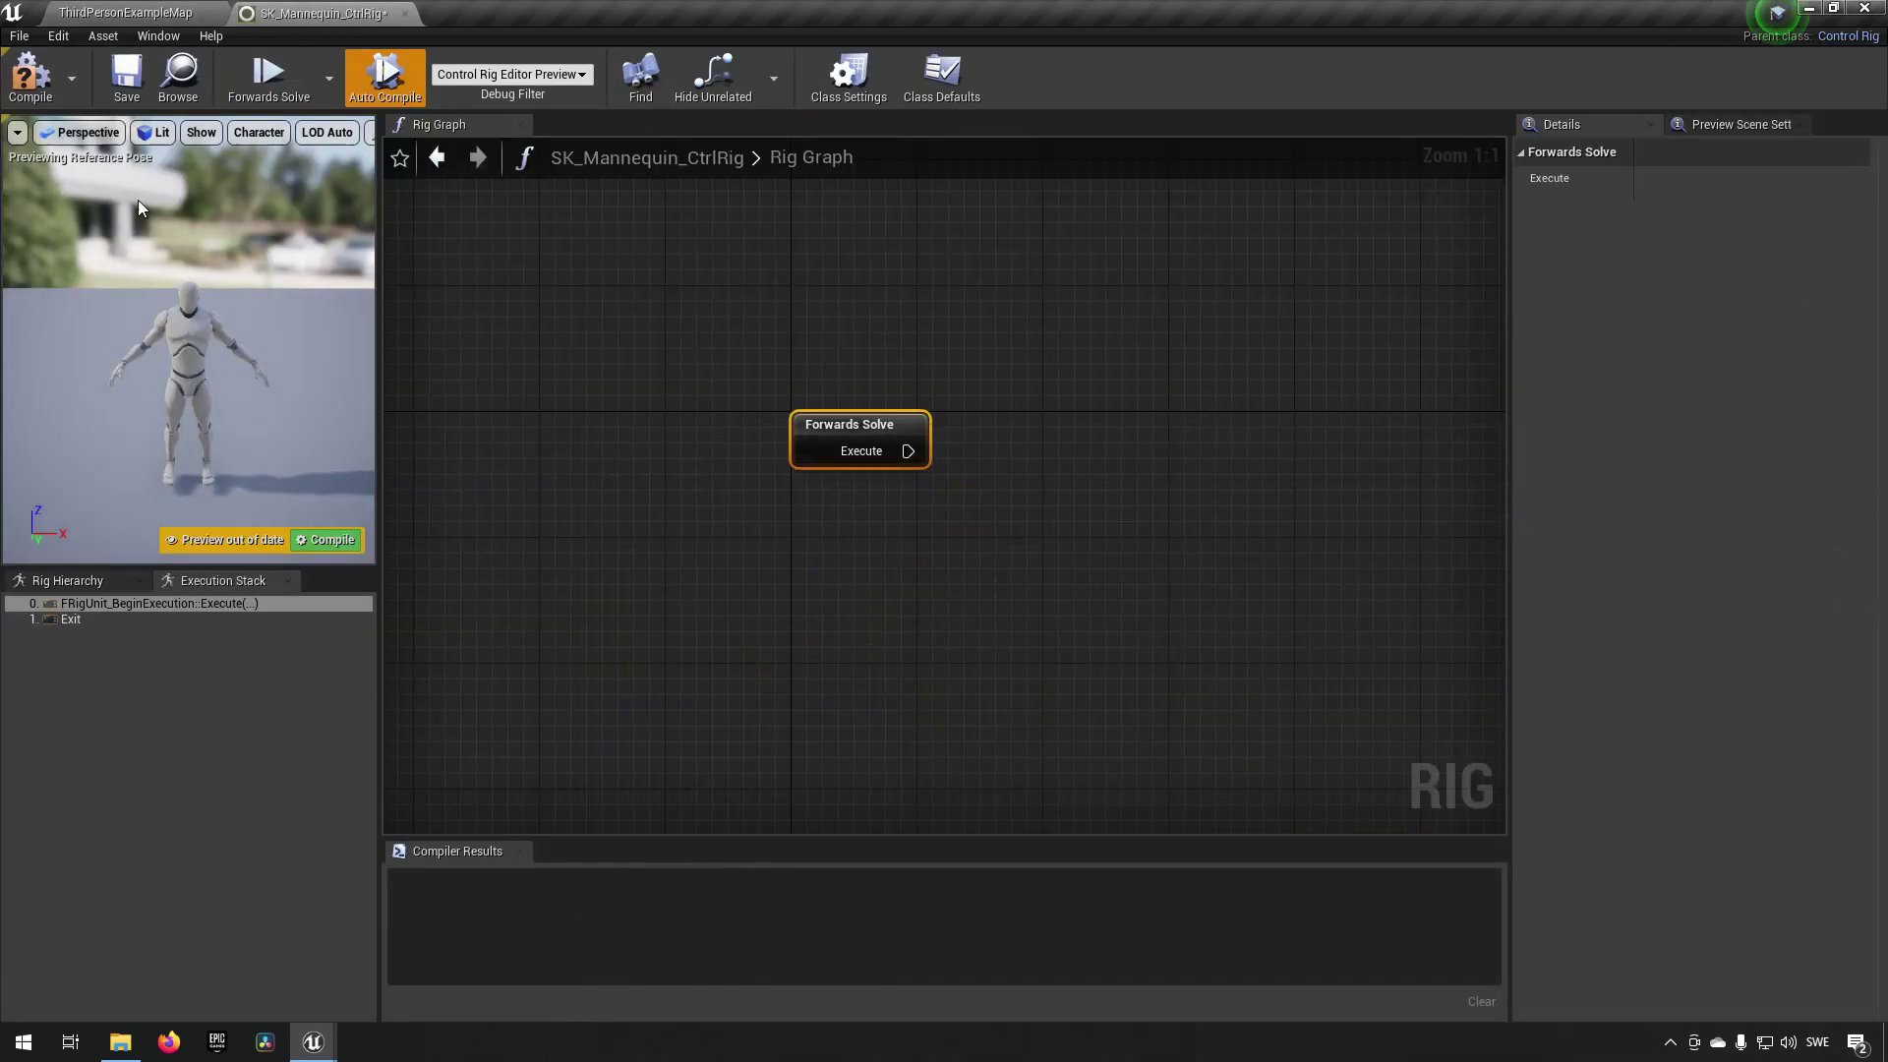
left_click(29, 73)
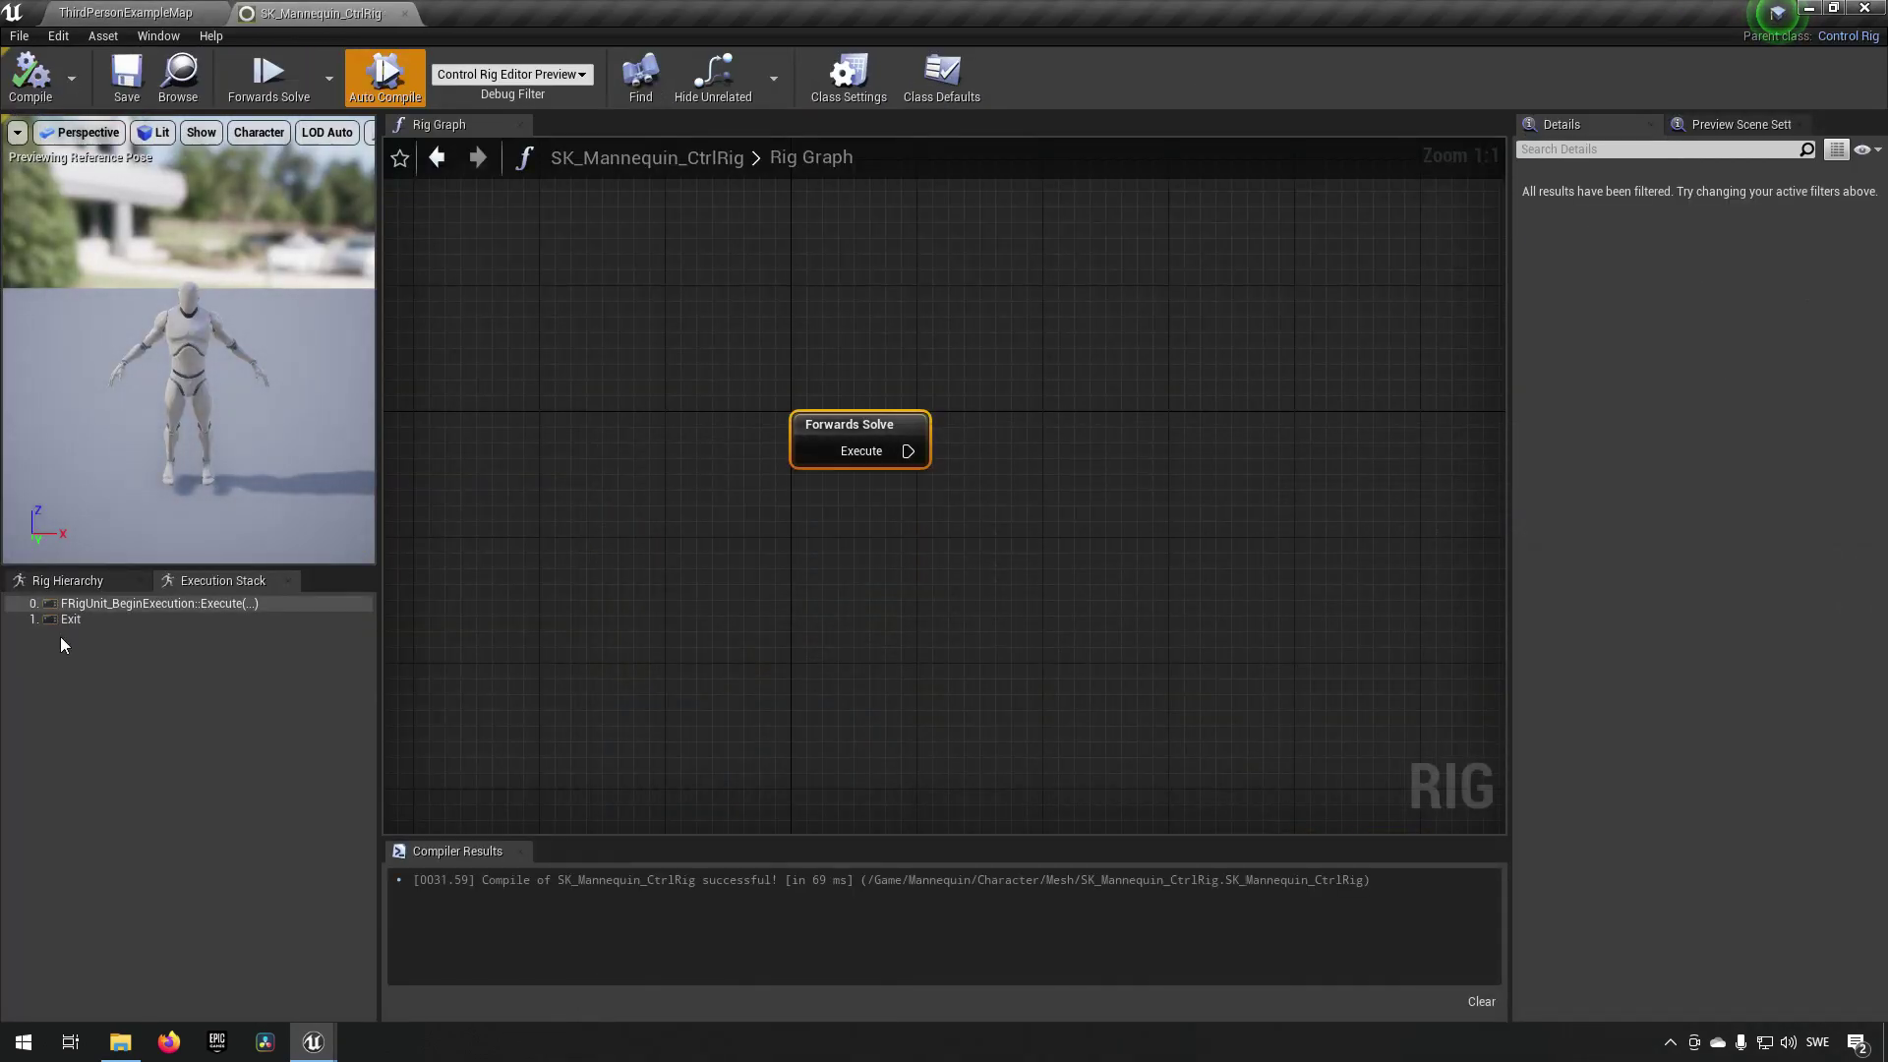
left_click(81, 576)
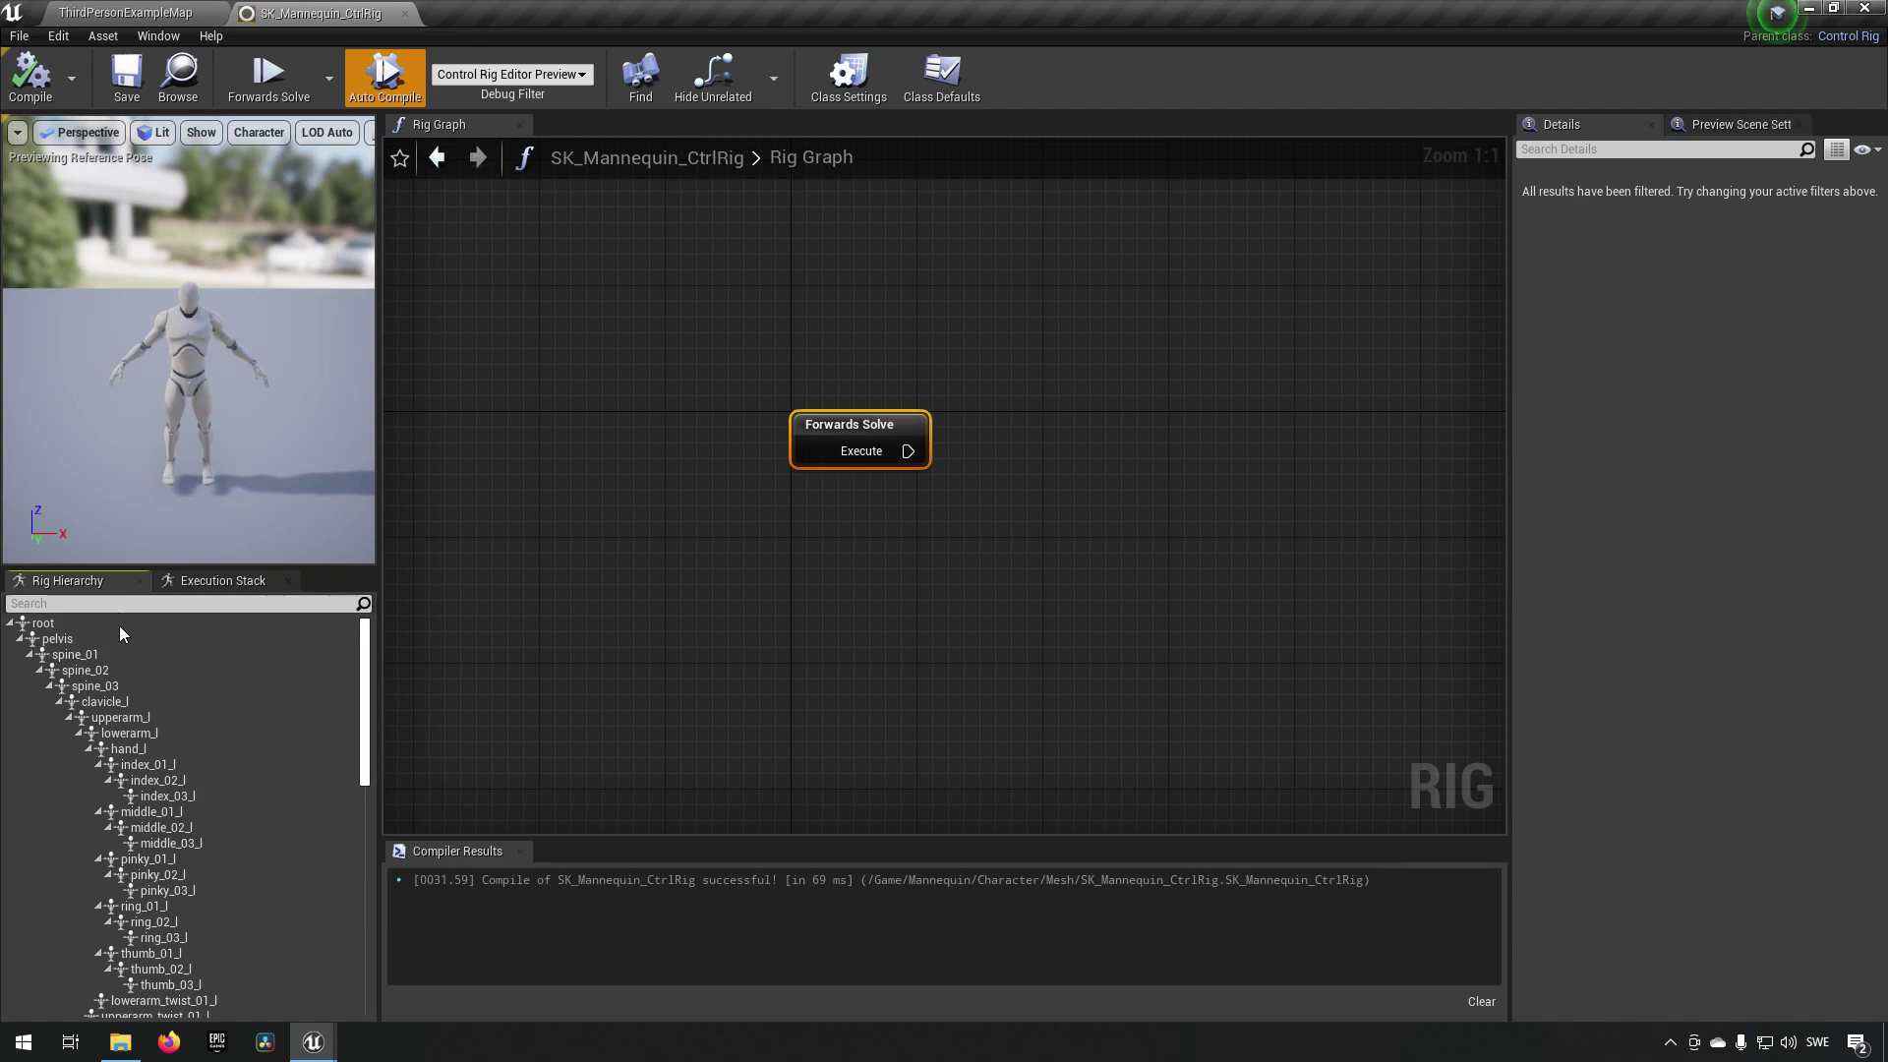
left_click(120, 625)
scroll(133, 661, "down", 5)
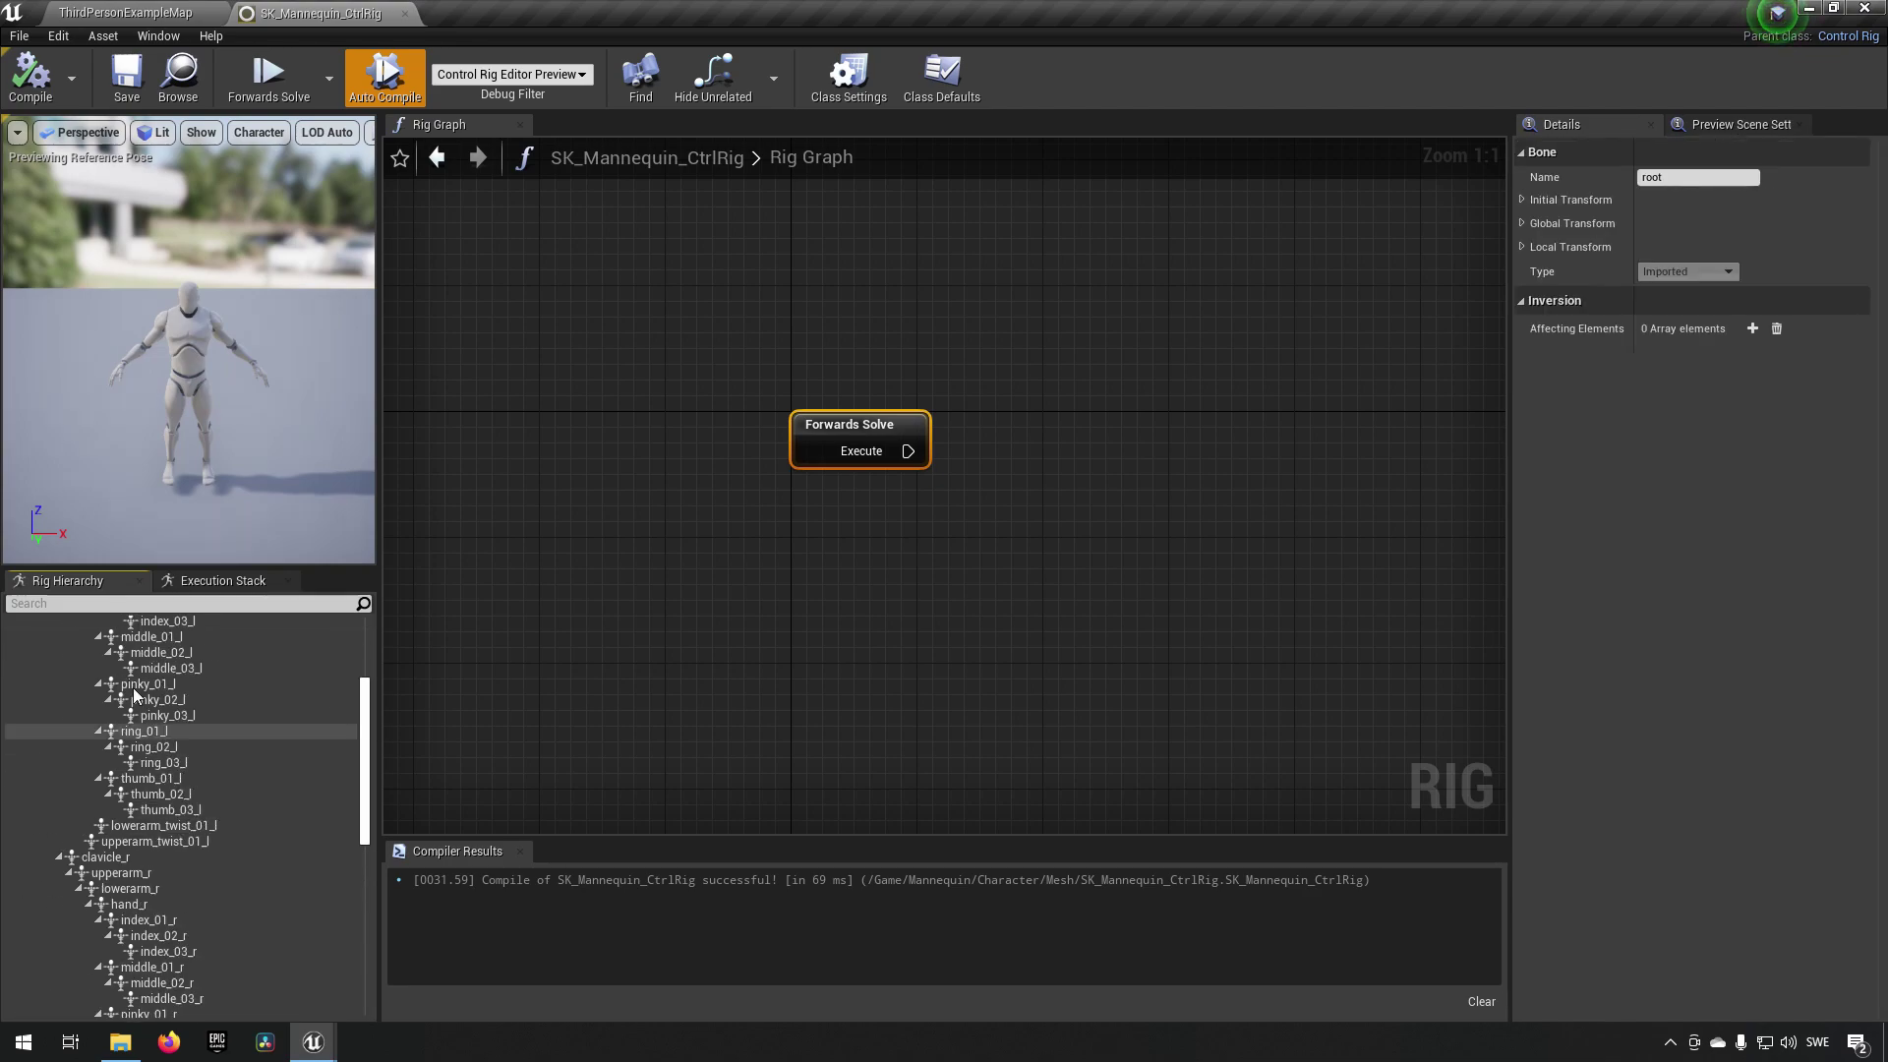
scroll(133, 698, "up", 5)
left_click_drag(502, 13, 1033, 97)
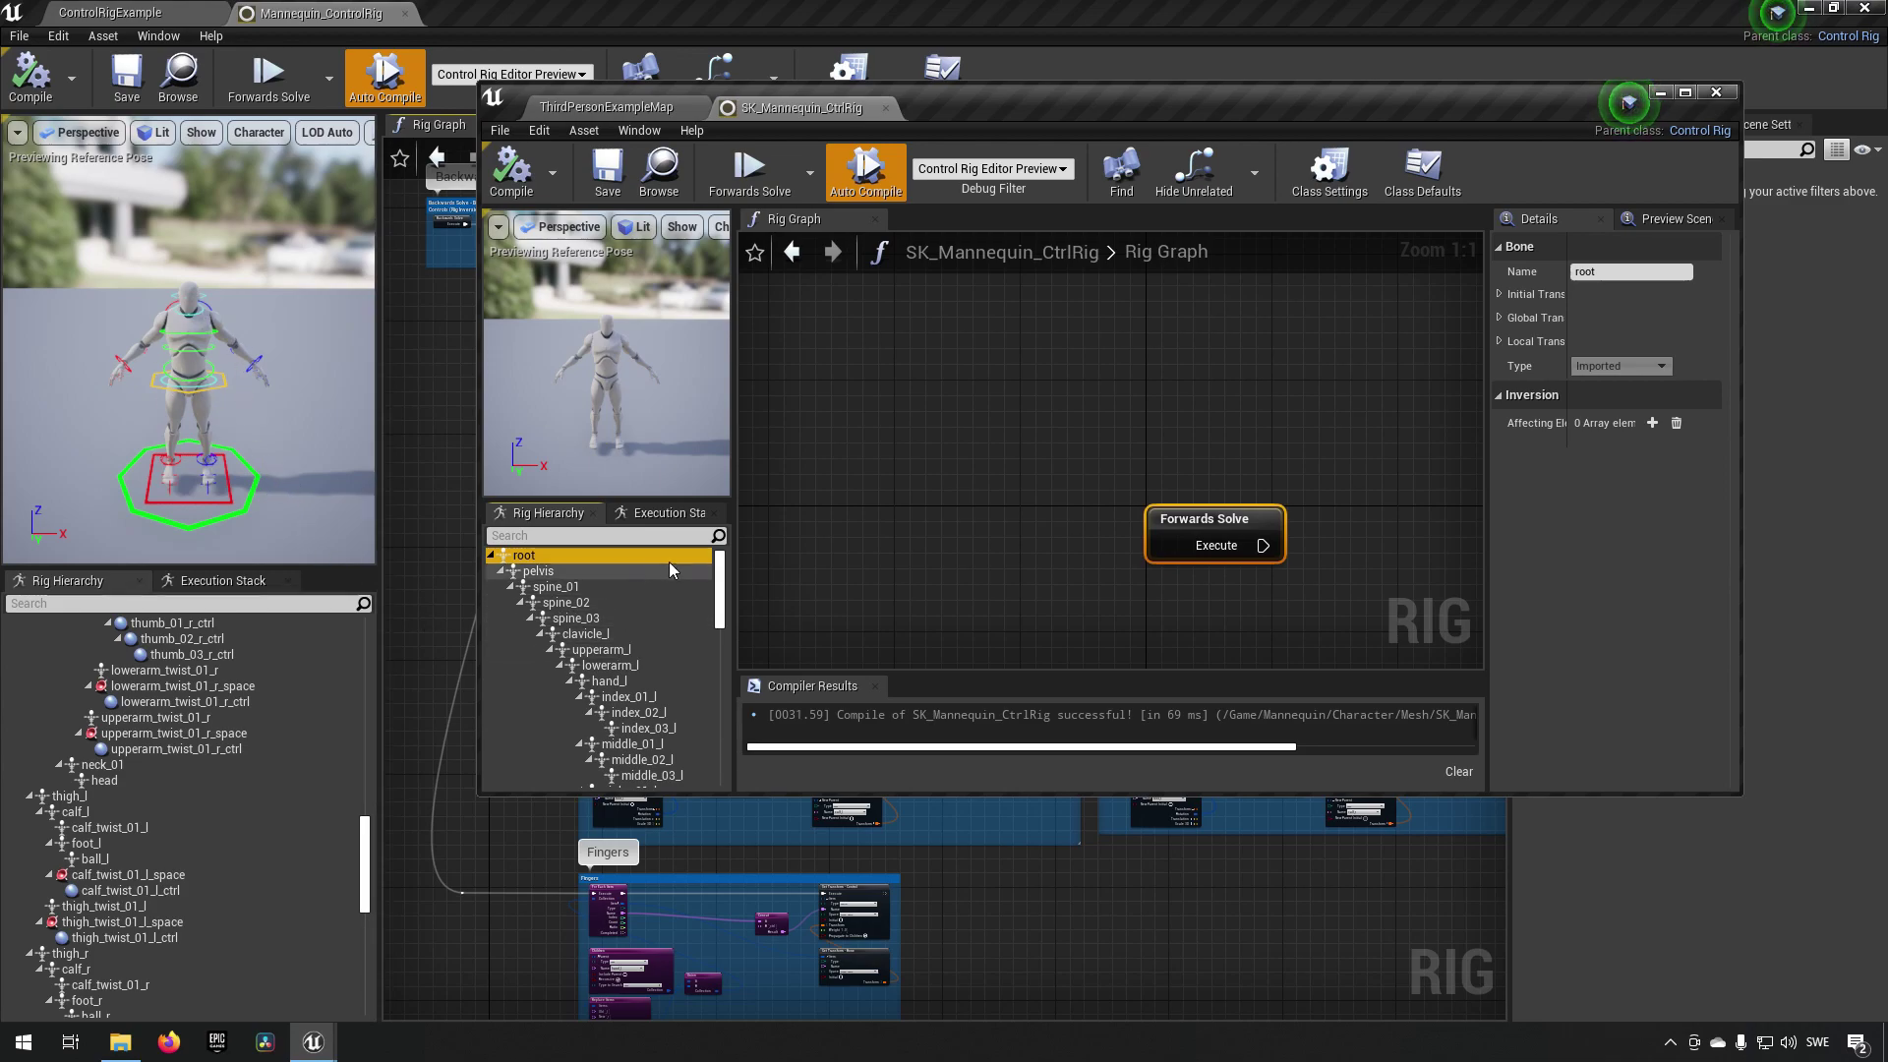
Delete the imported root bone hierarchy, then switch back to Epic's Mannequin_ControlRig editor
left_click(490, 557)
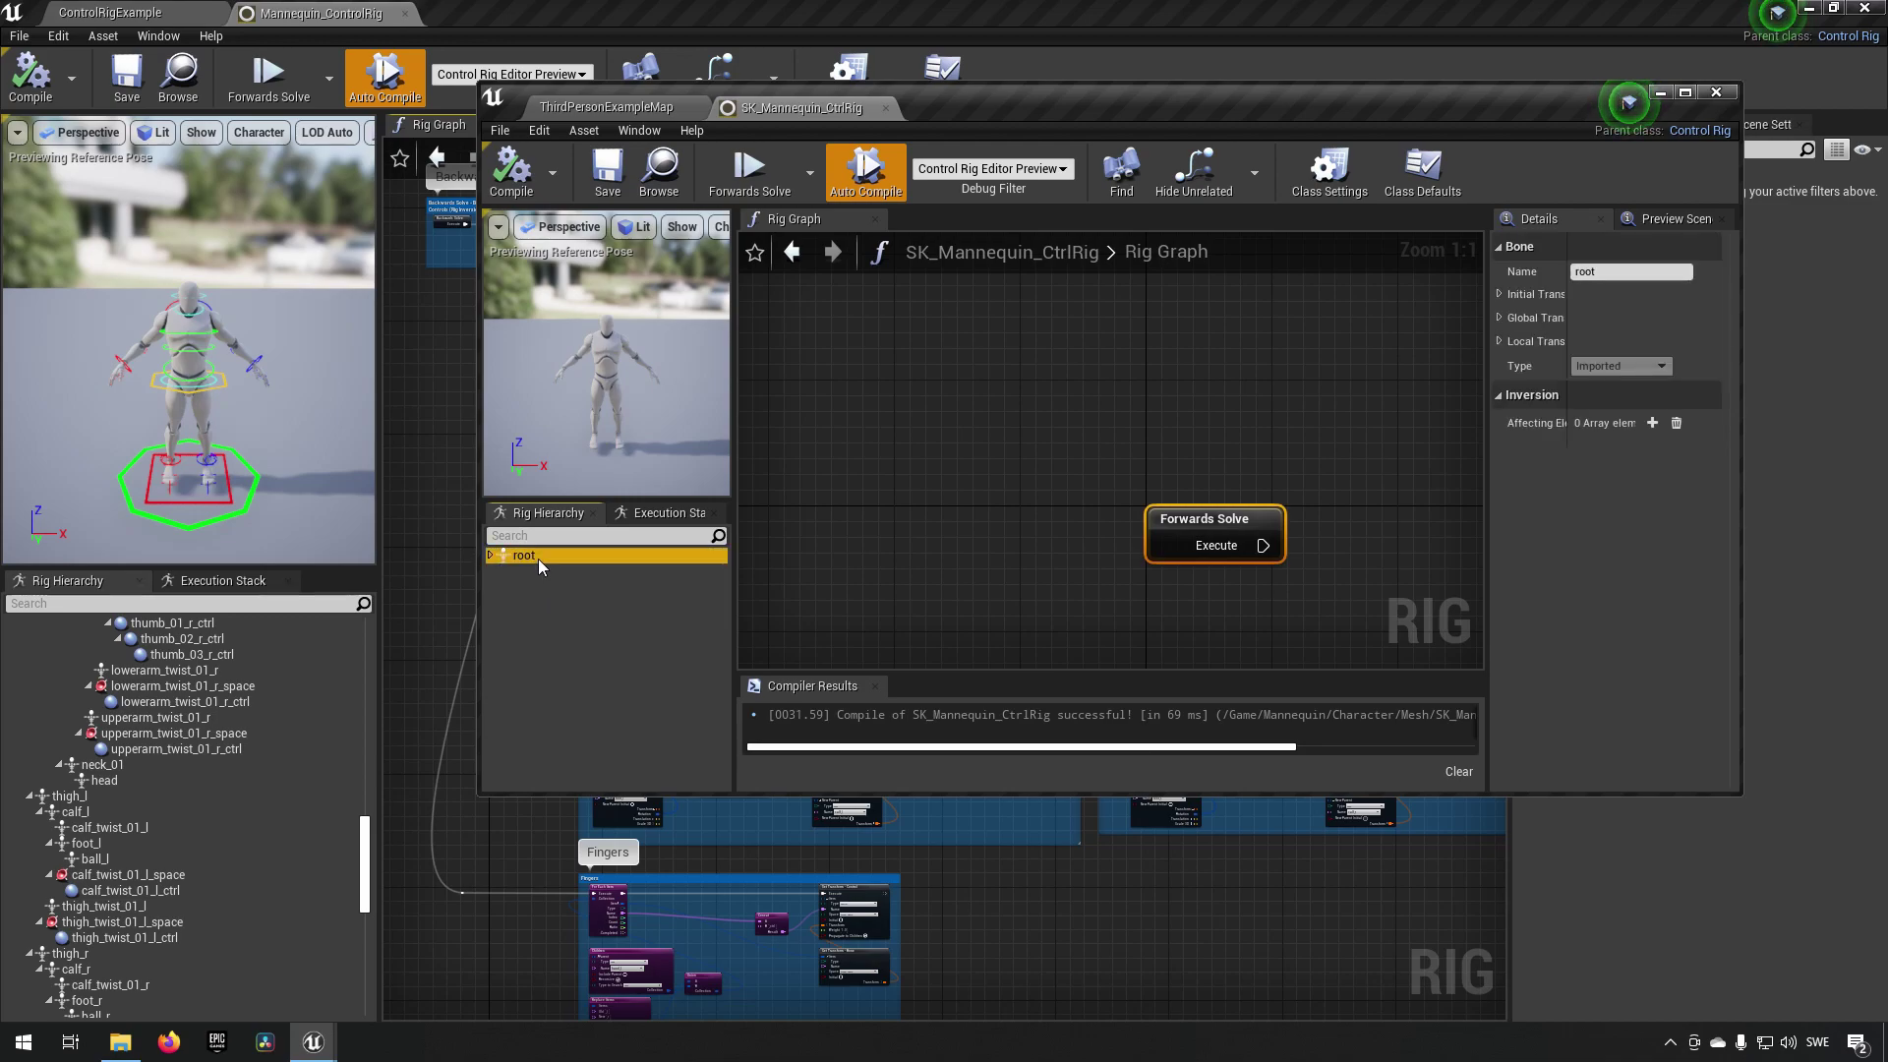
key("Delete")
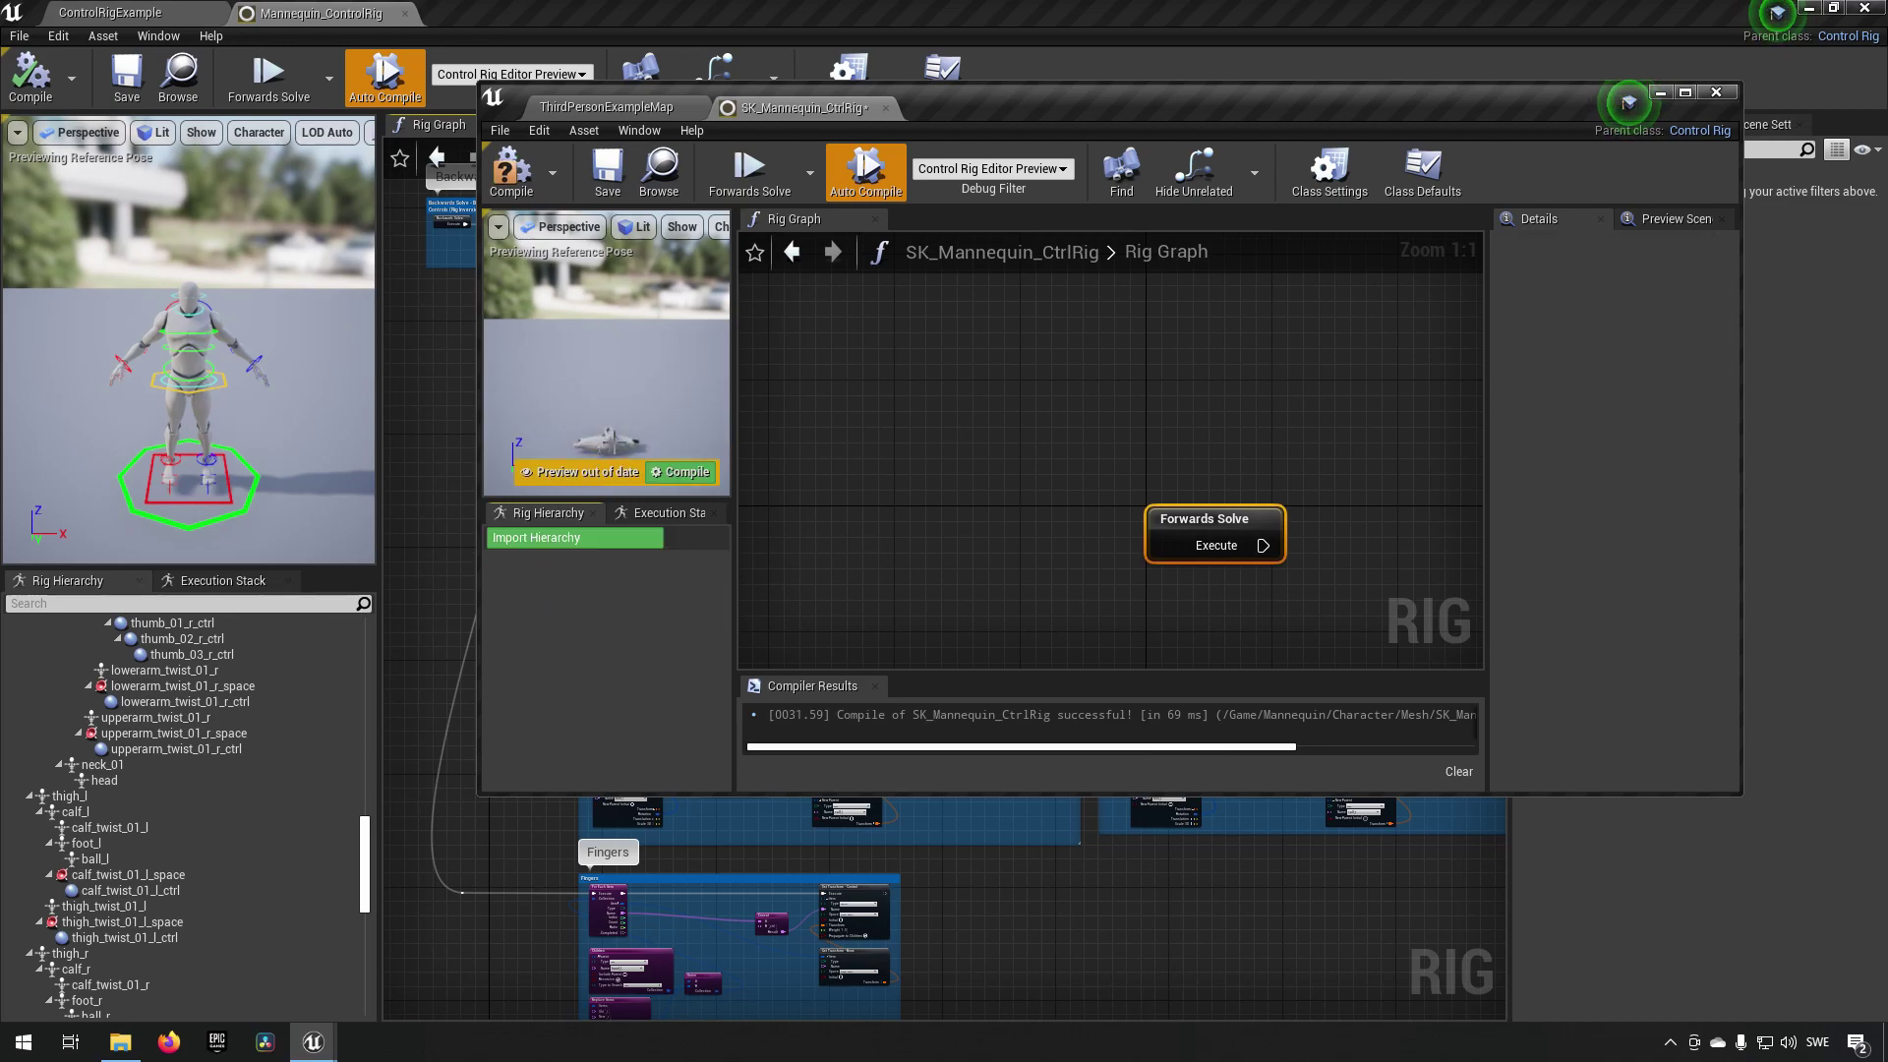
left_click(209, 877)
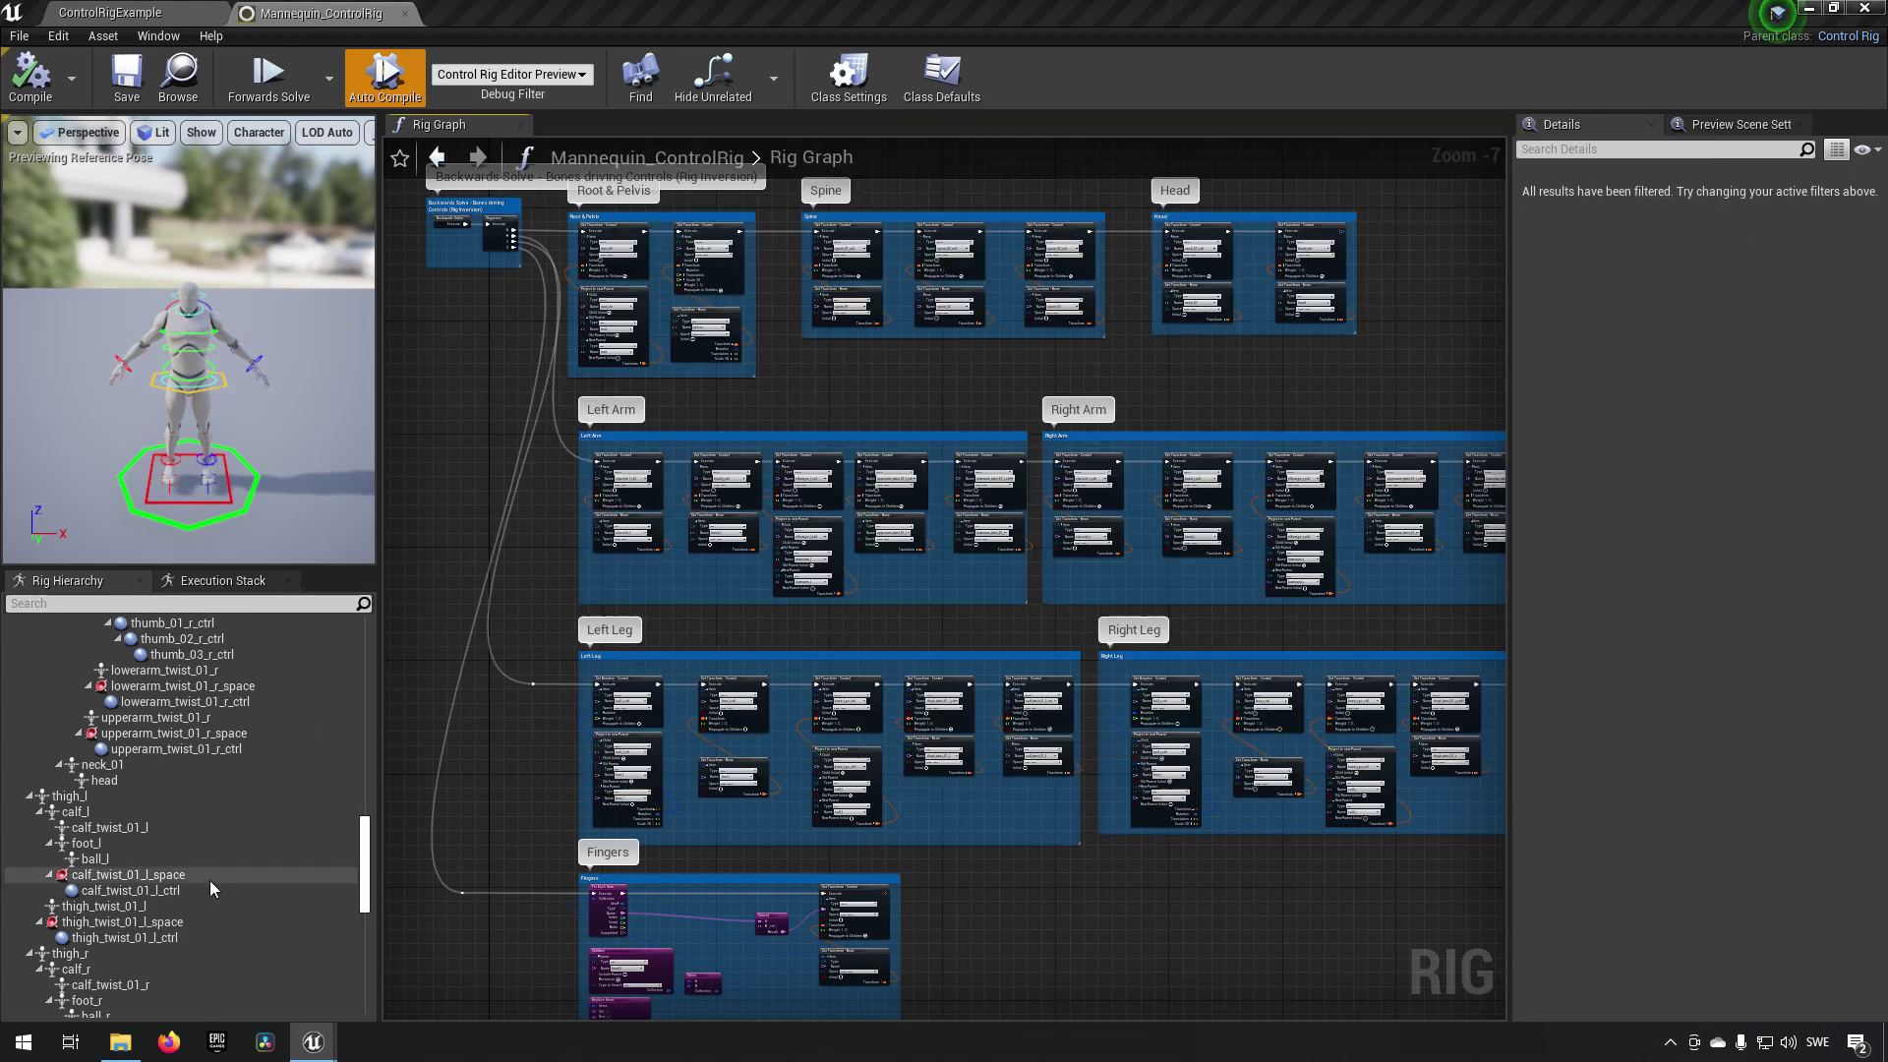
scroll(183, 853, "down", 2)
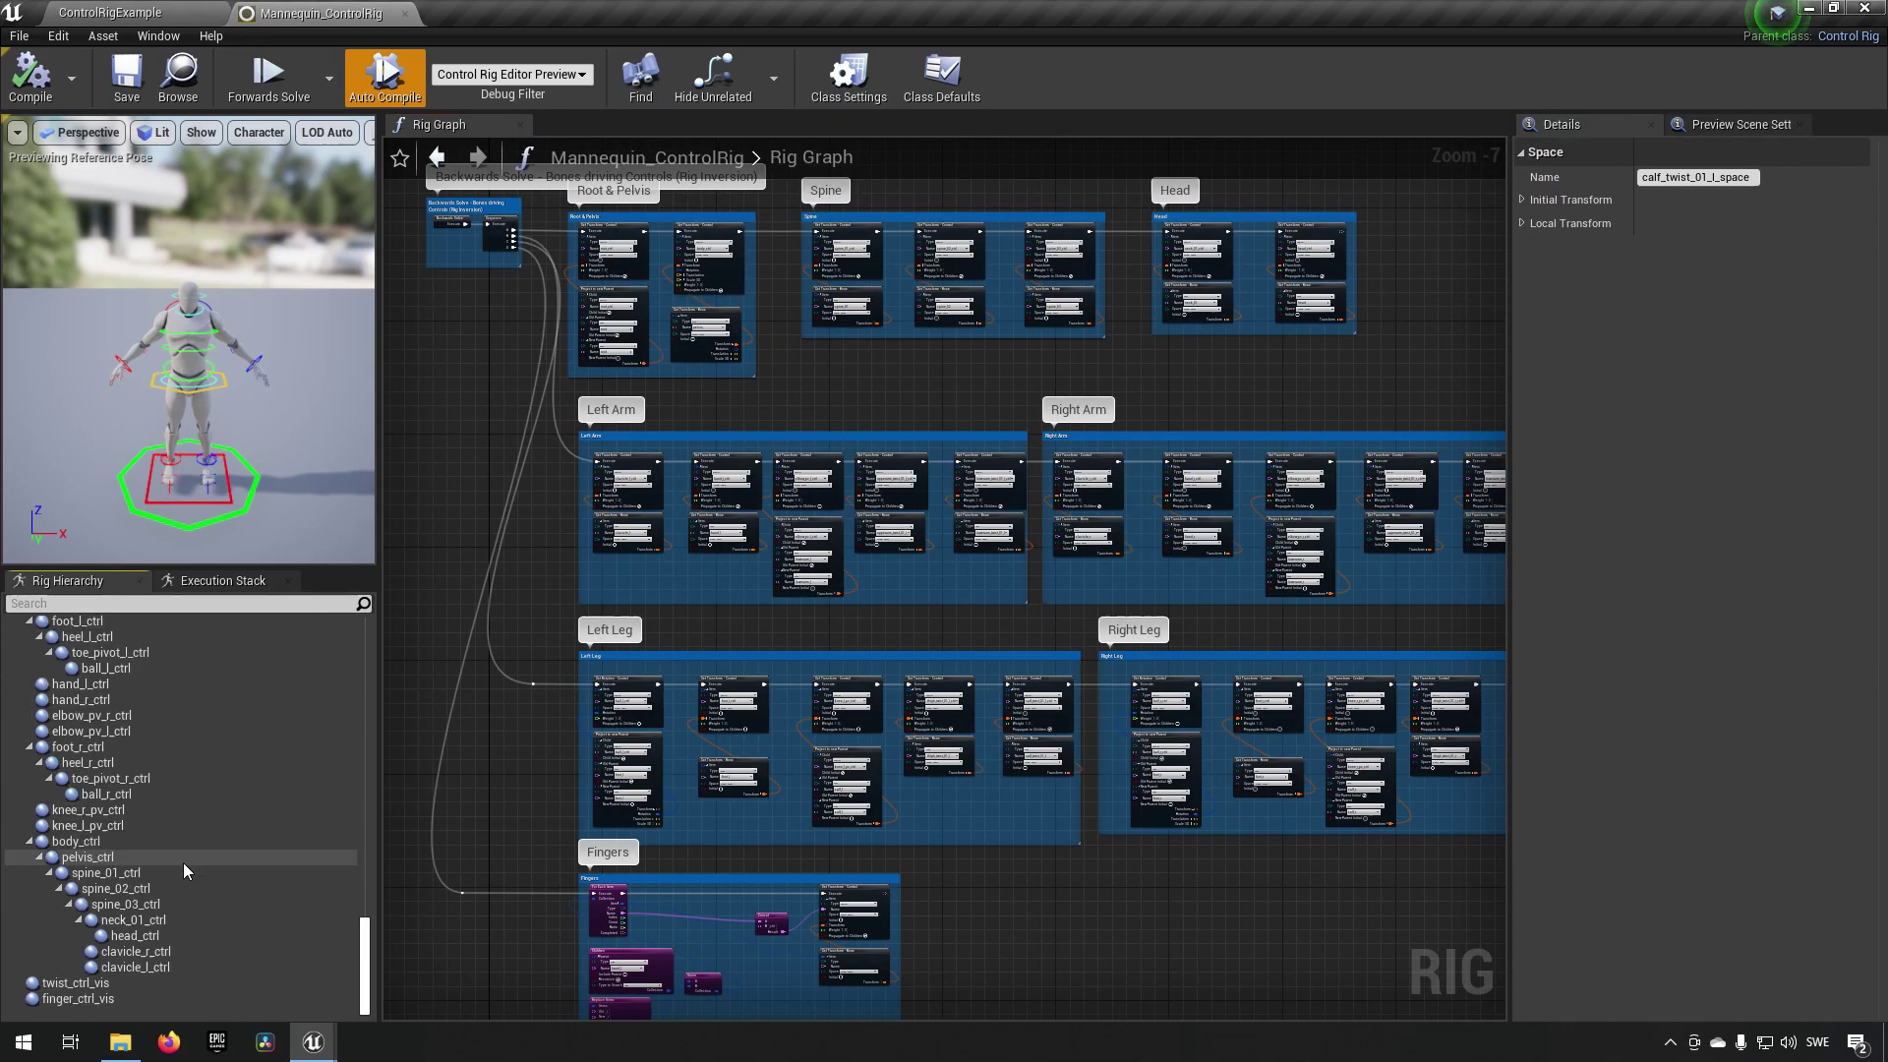
Select every hierarchy element from root through finger_ctrl_vis in Mannequin_ControlRig and copy them
scroll(177, 916, "down", 1)
scroll(177, 917, "up", 10)
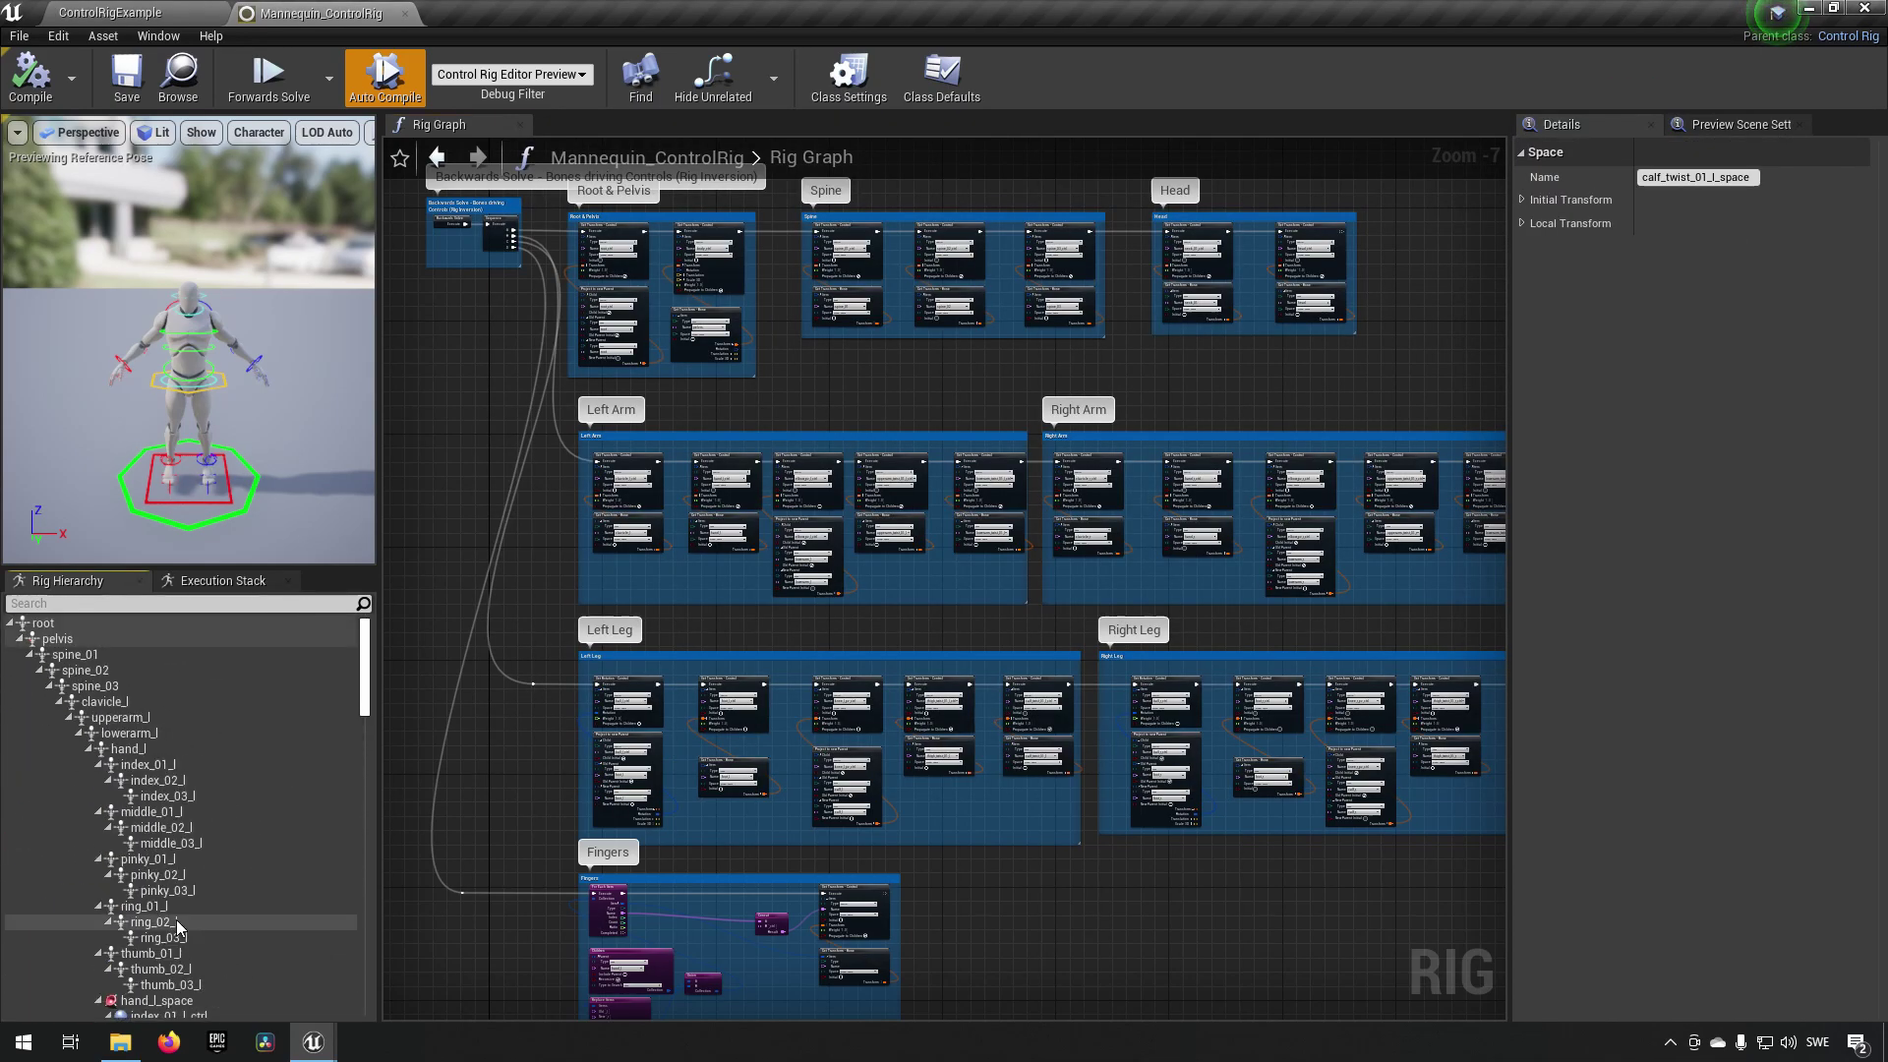
left_click(86, 620)
scroll(148, 728, "down", 10)
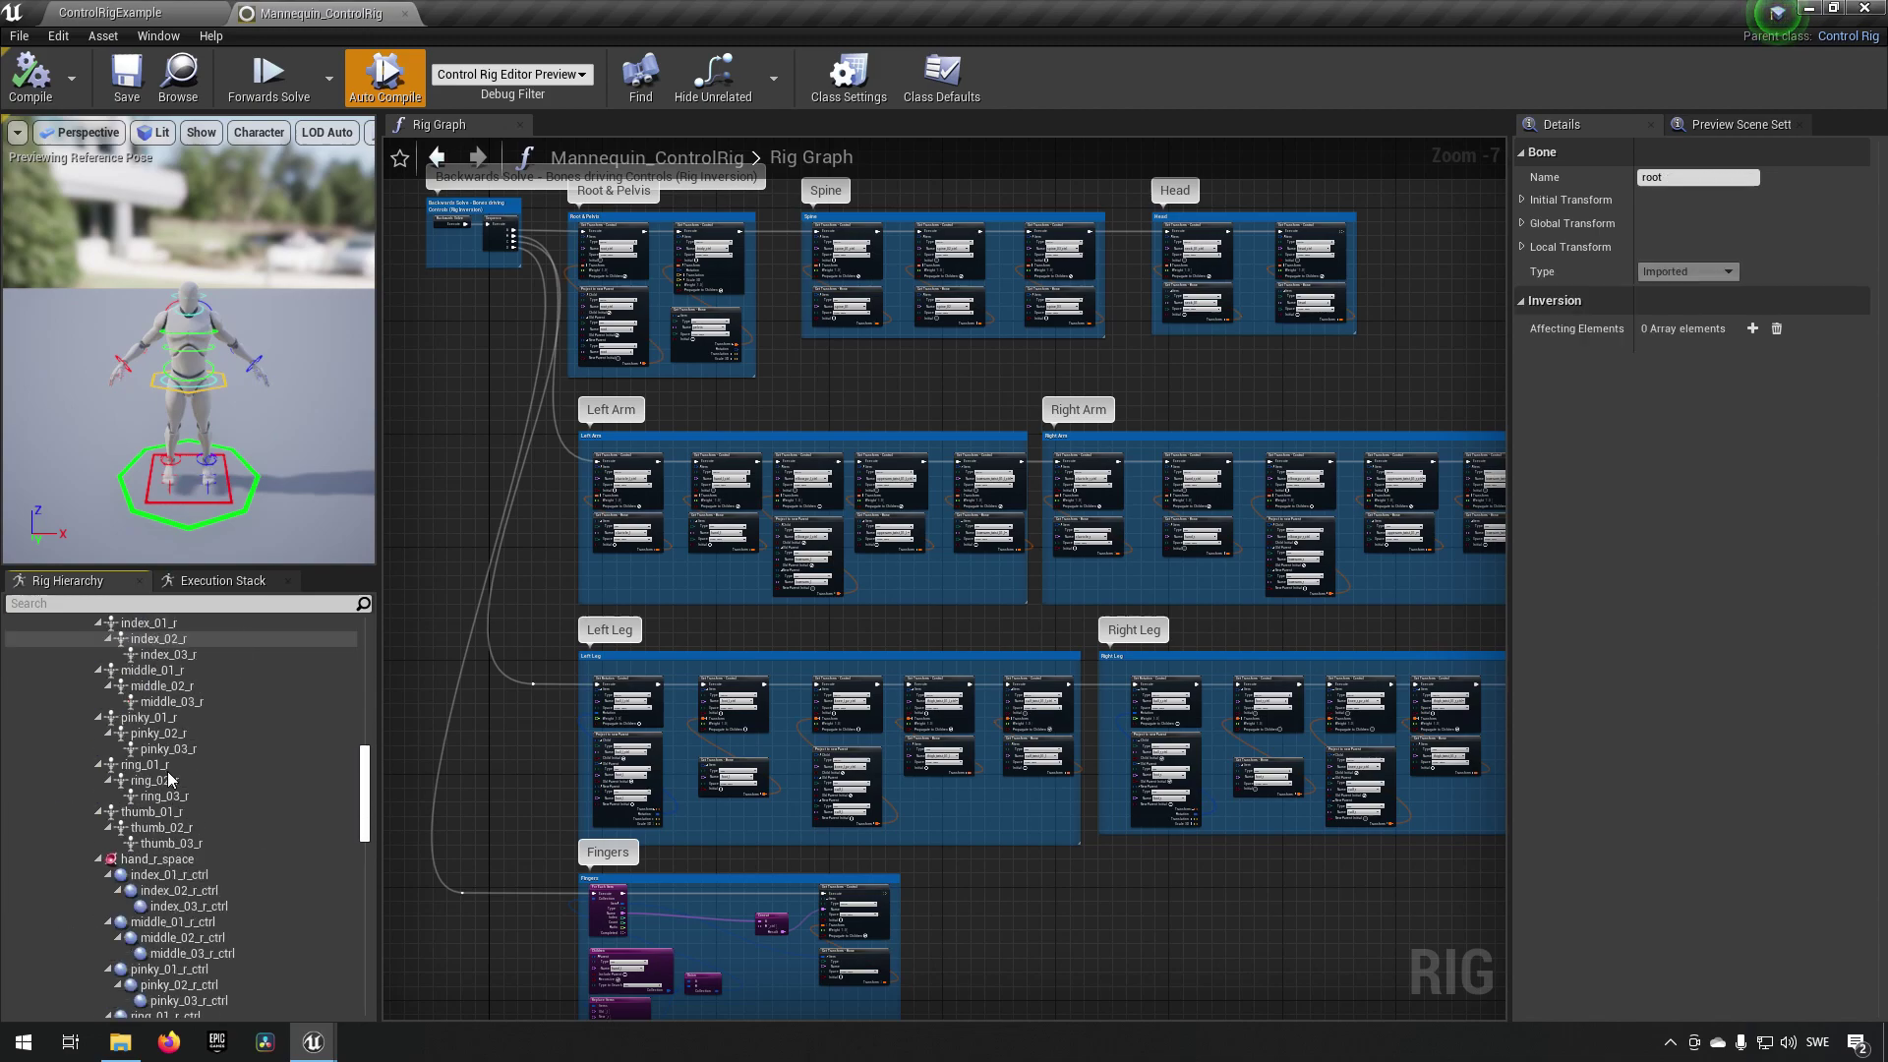
left_click(97, 996, "shift")
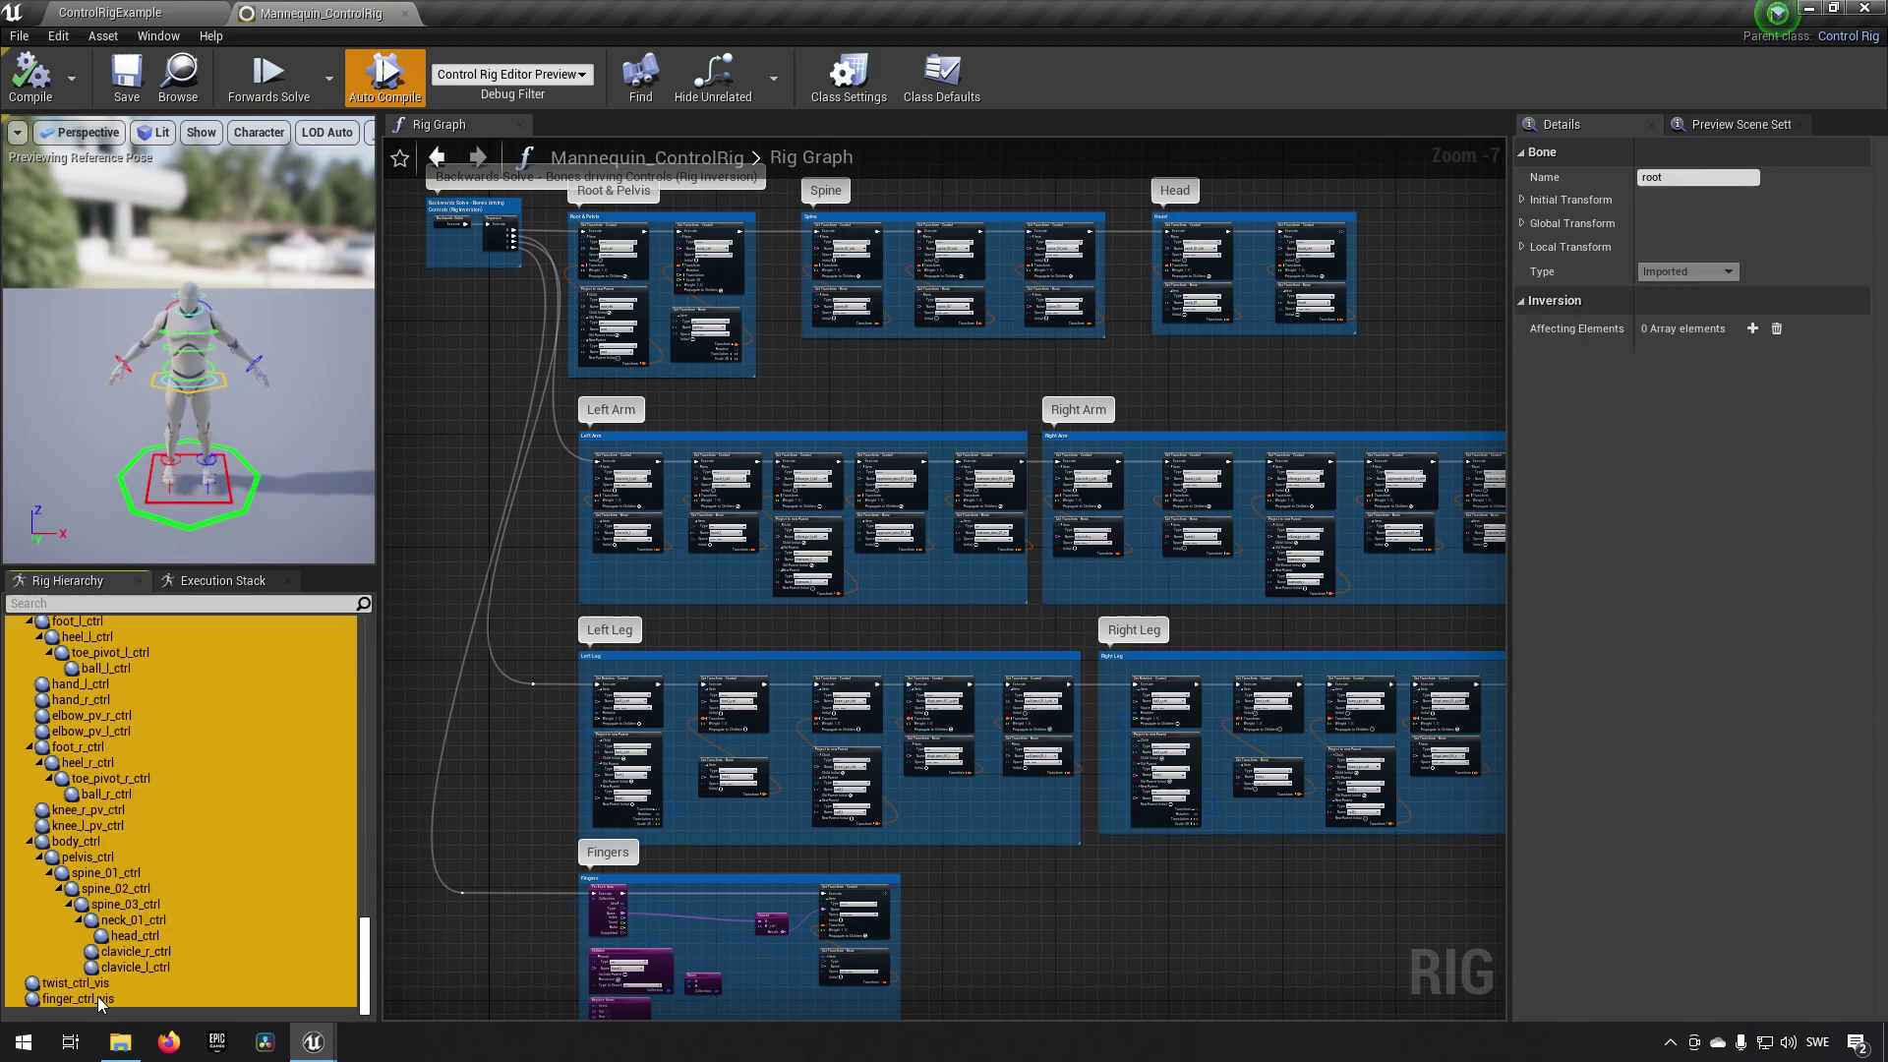
right_click(98, 999)
left_click(182, 720)
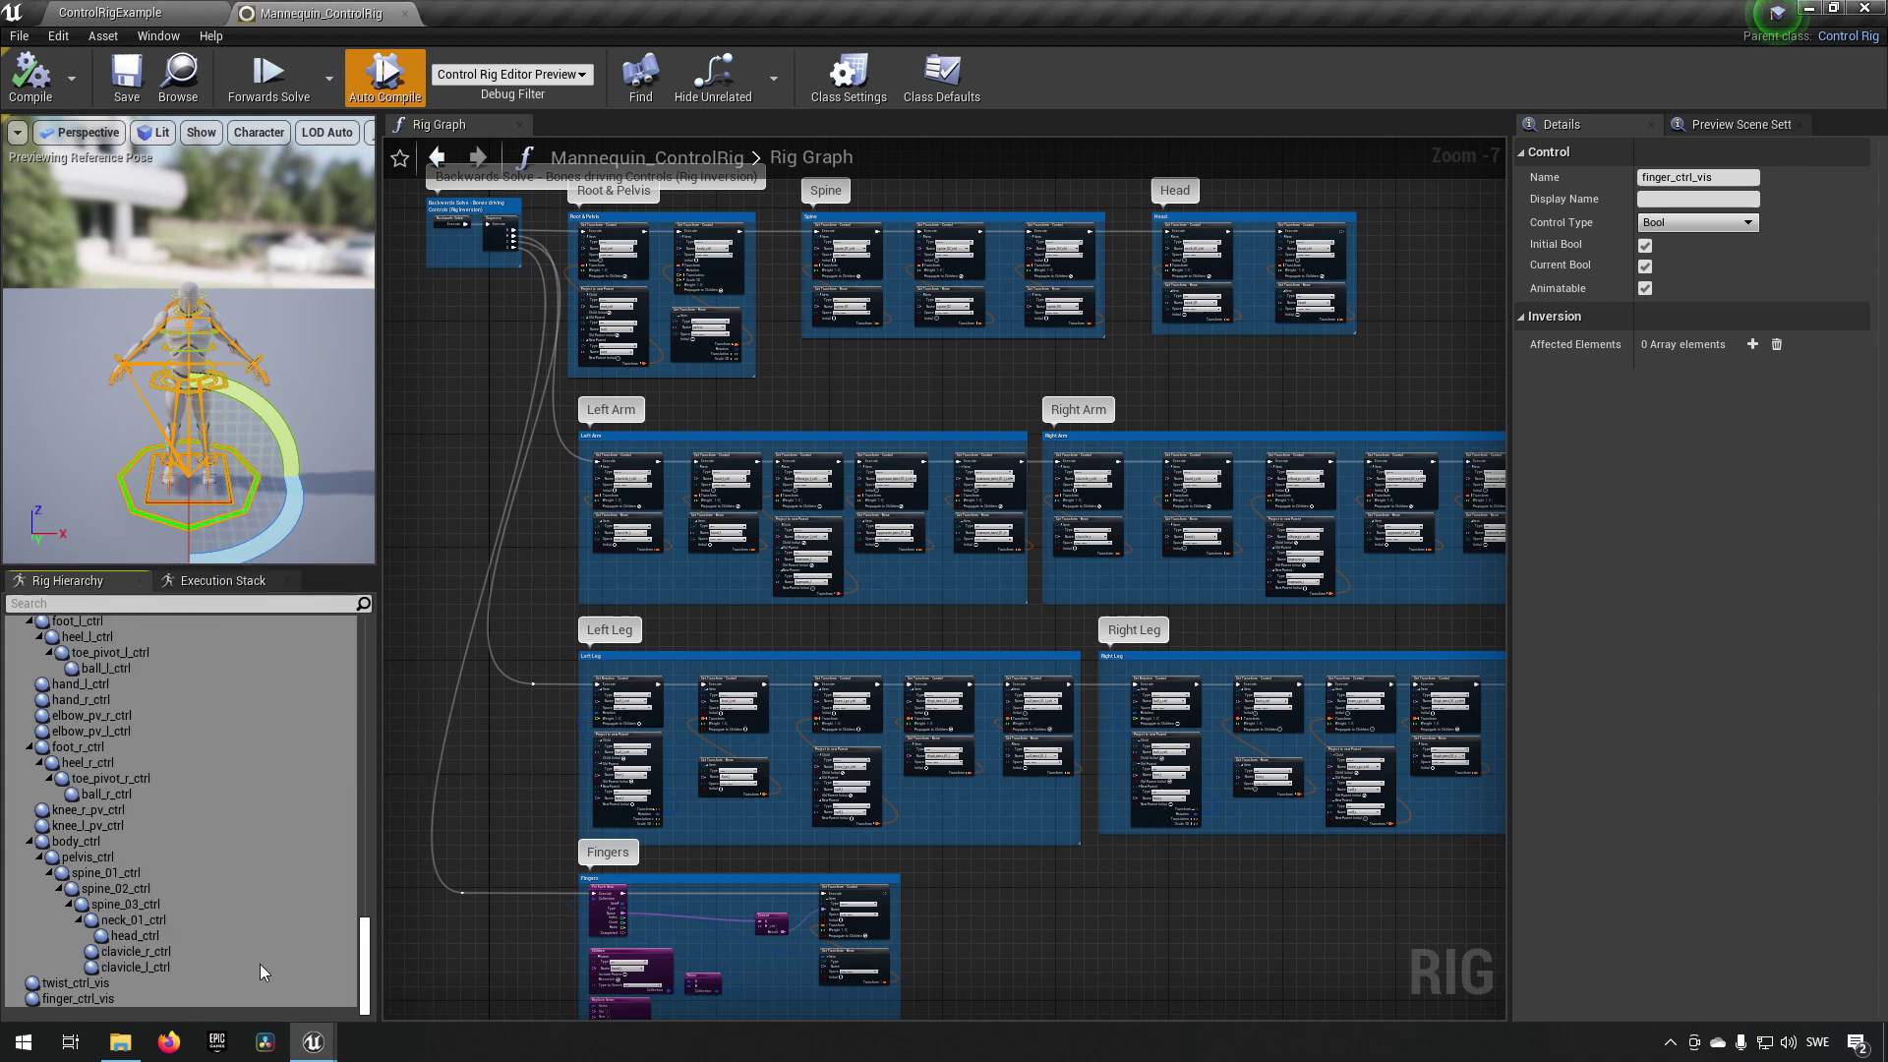
Maximize the SK_Mannequin_CtrlRig editor and paste the copied bones and controls into its hierarchy
mouse_move(312, 1040)
left_click(411, 959)
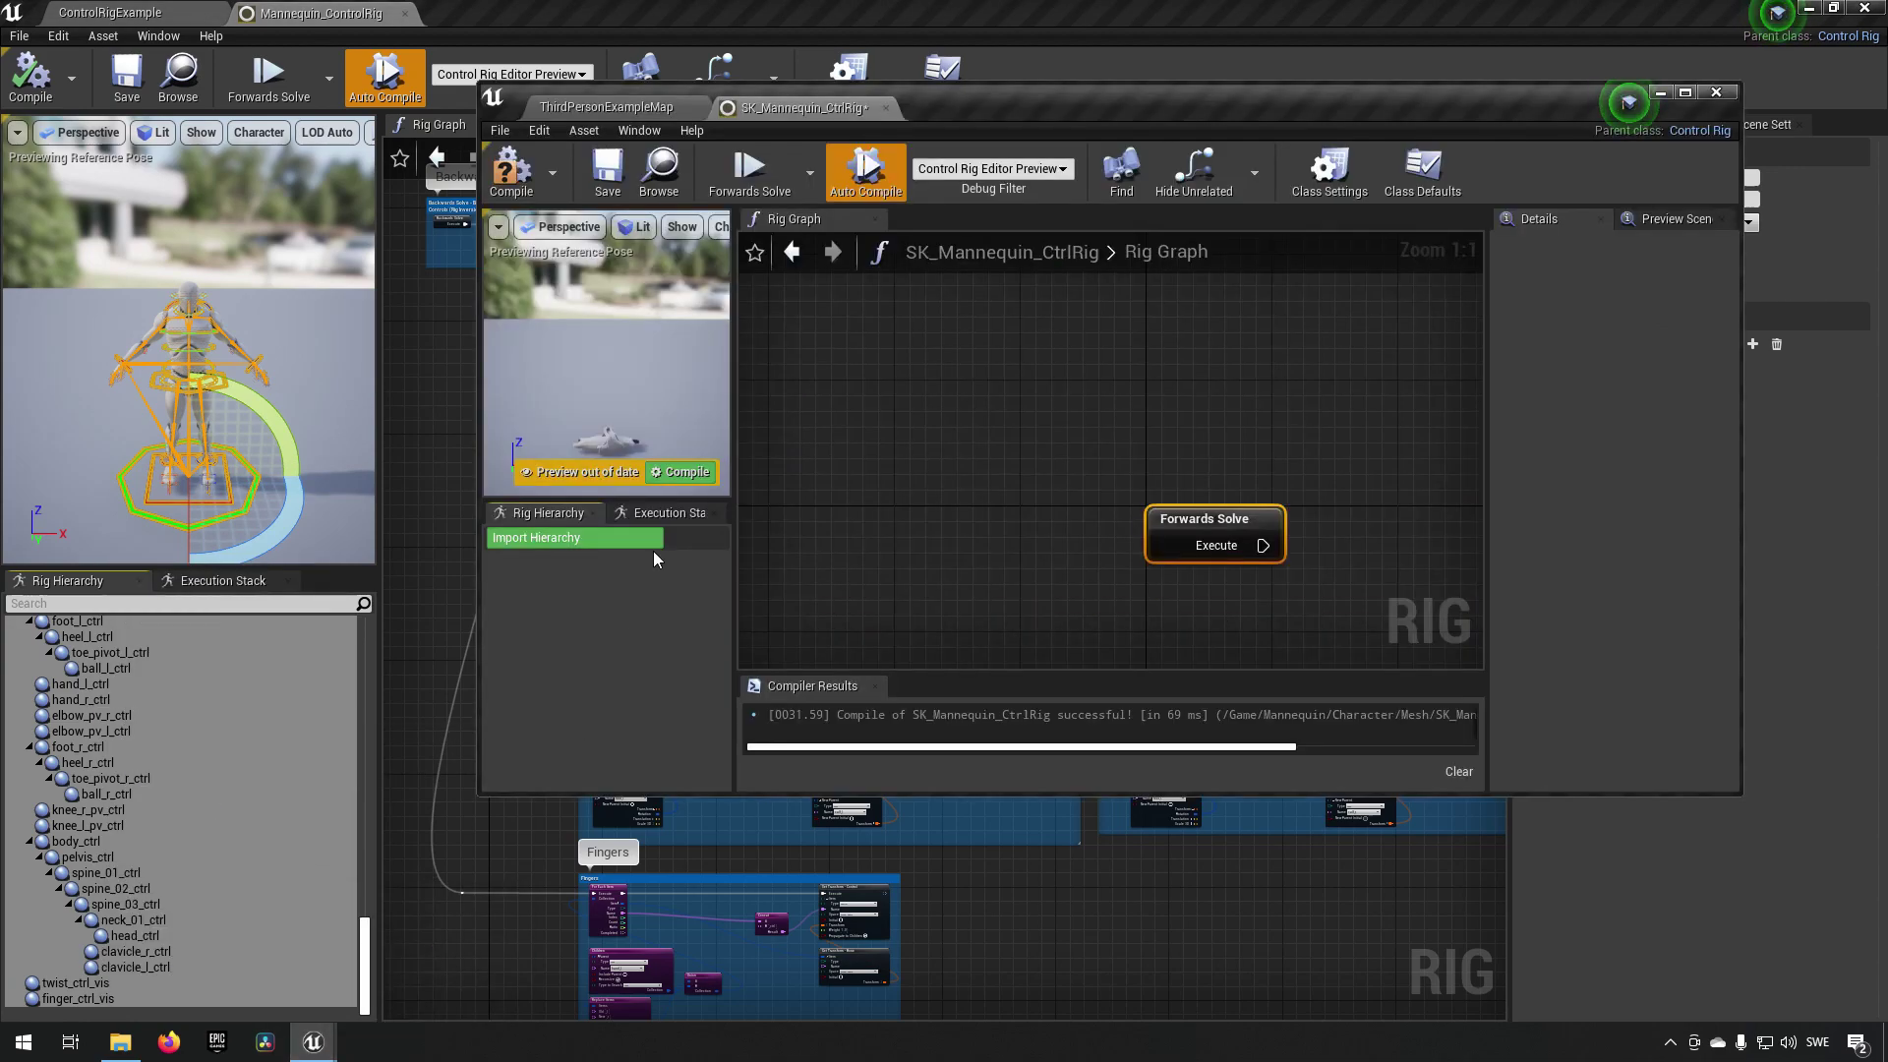
double_click(1047, 104)
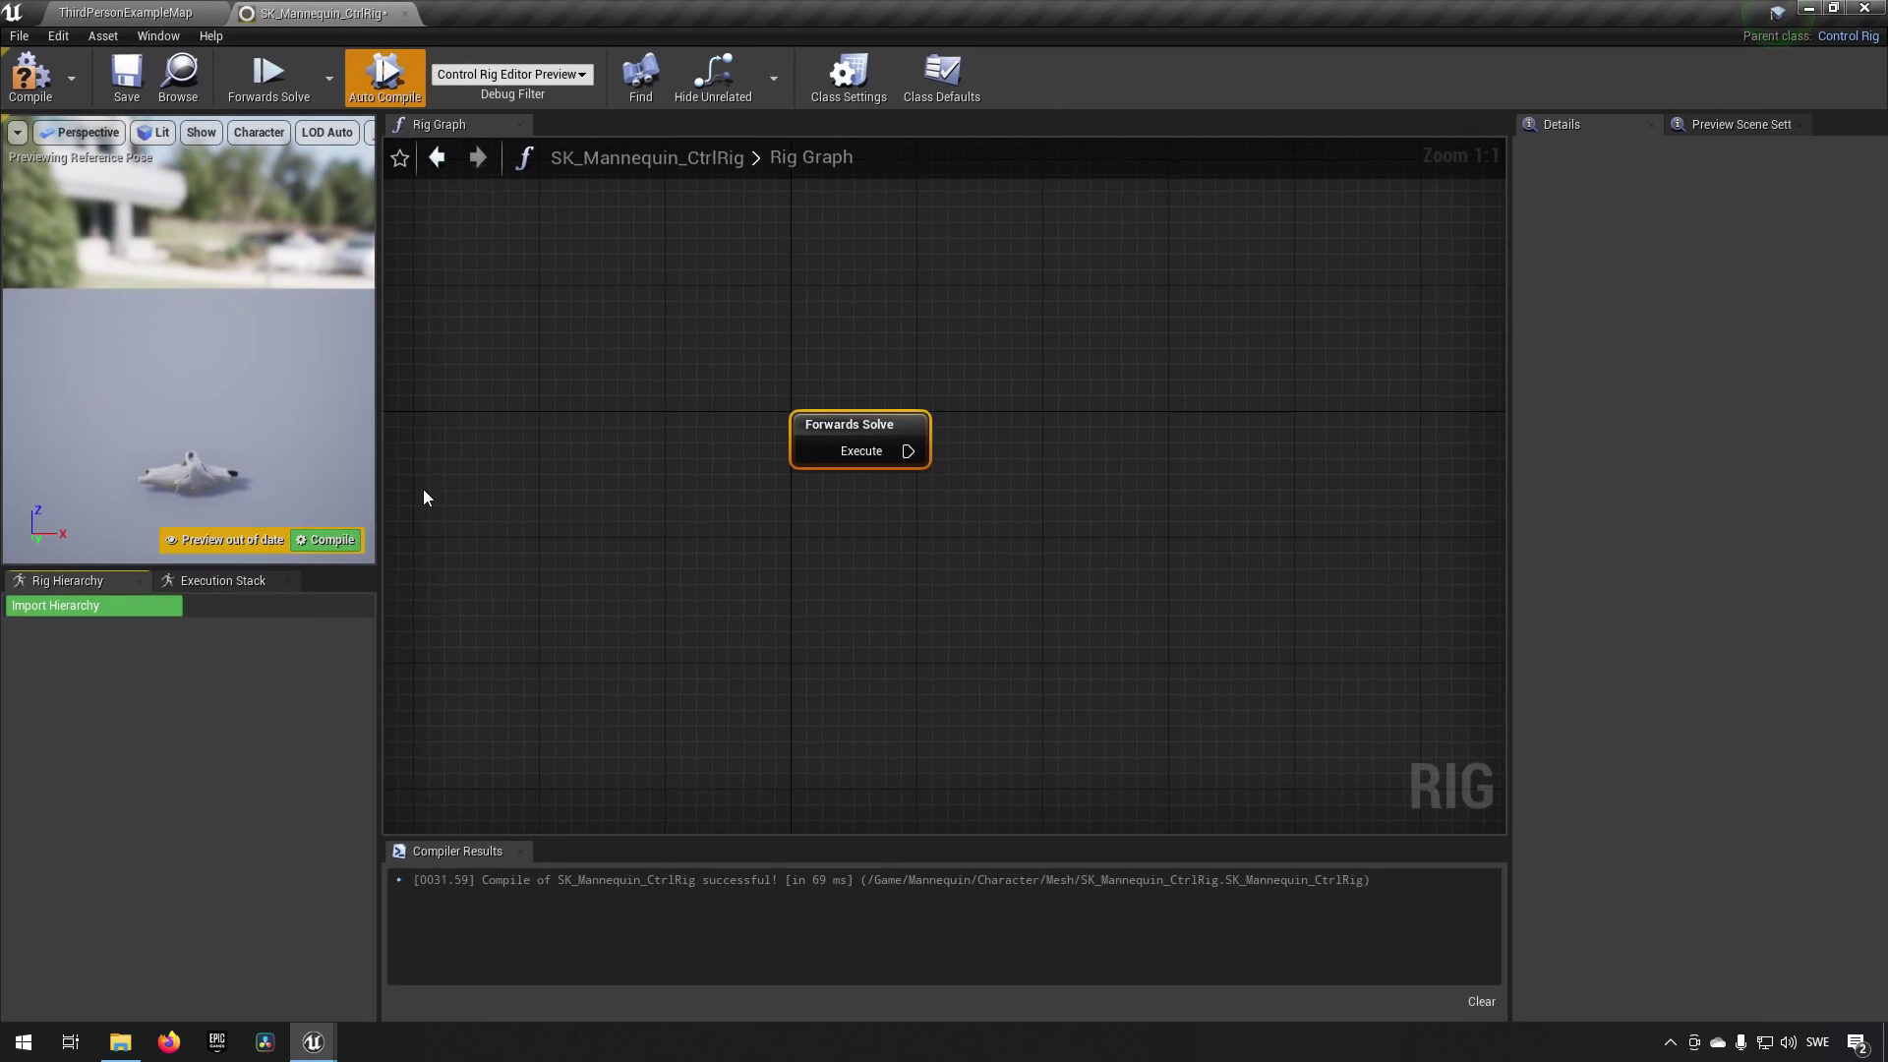
right_click(102, 647)
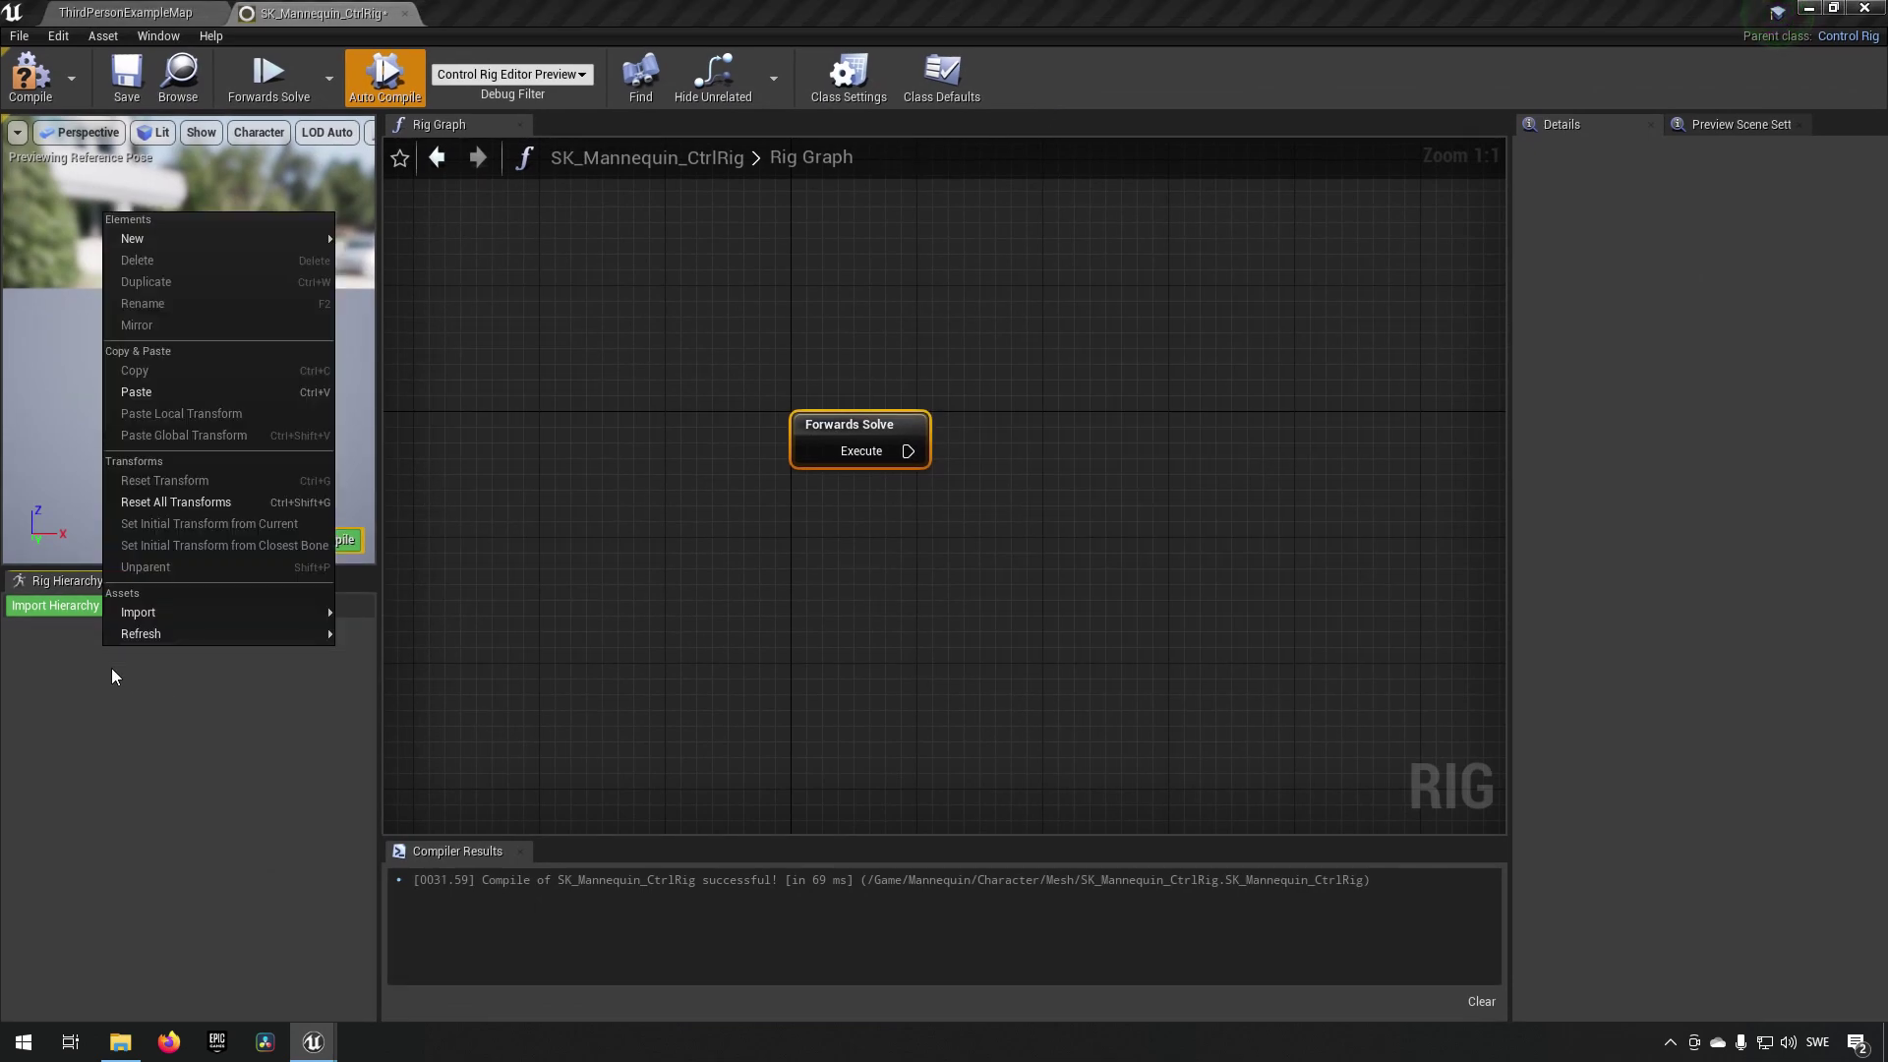
left_click(186, 391)
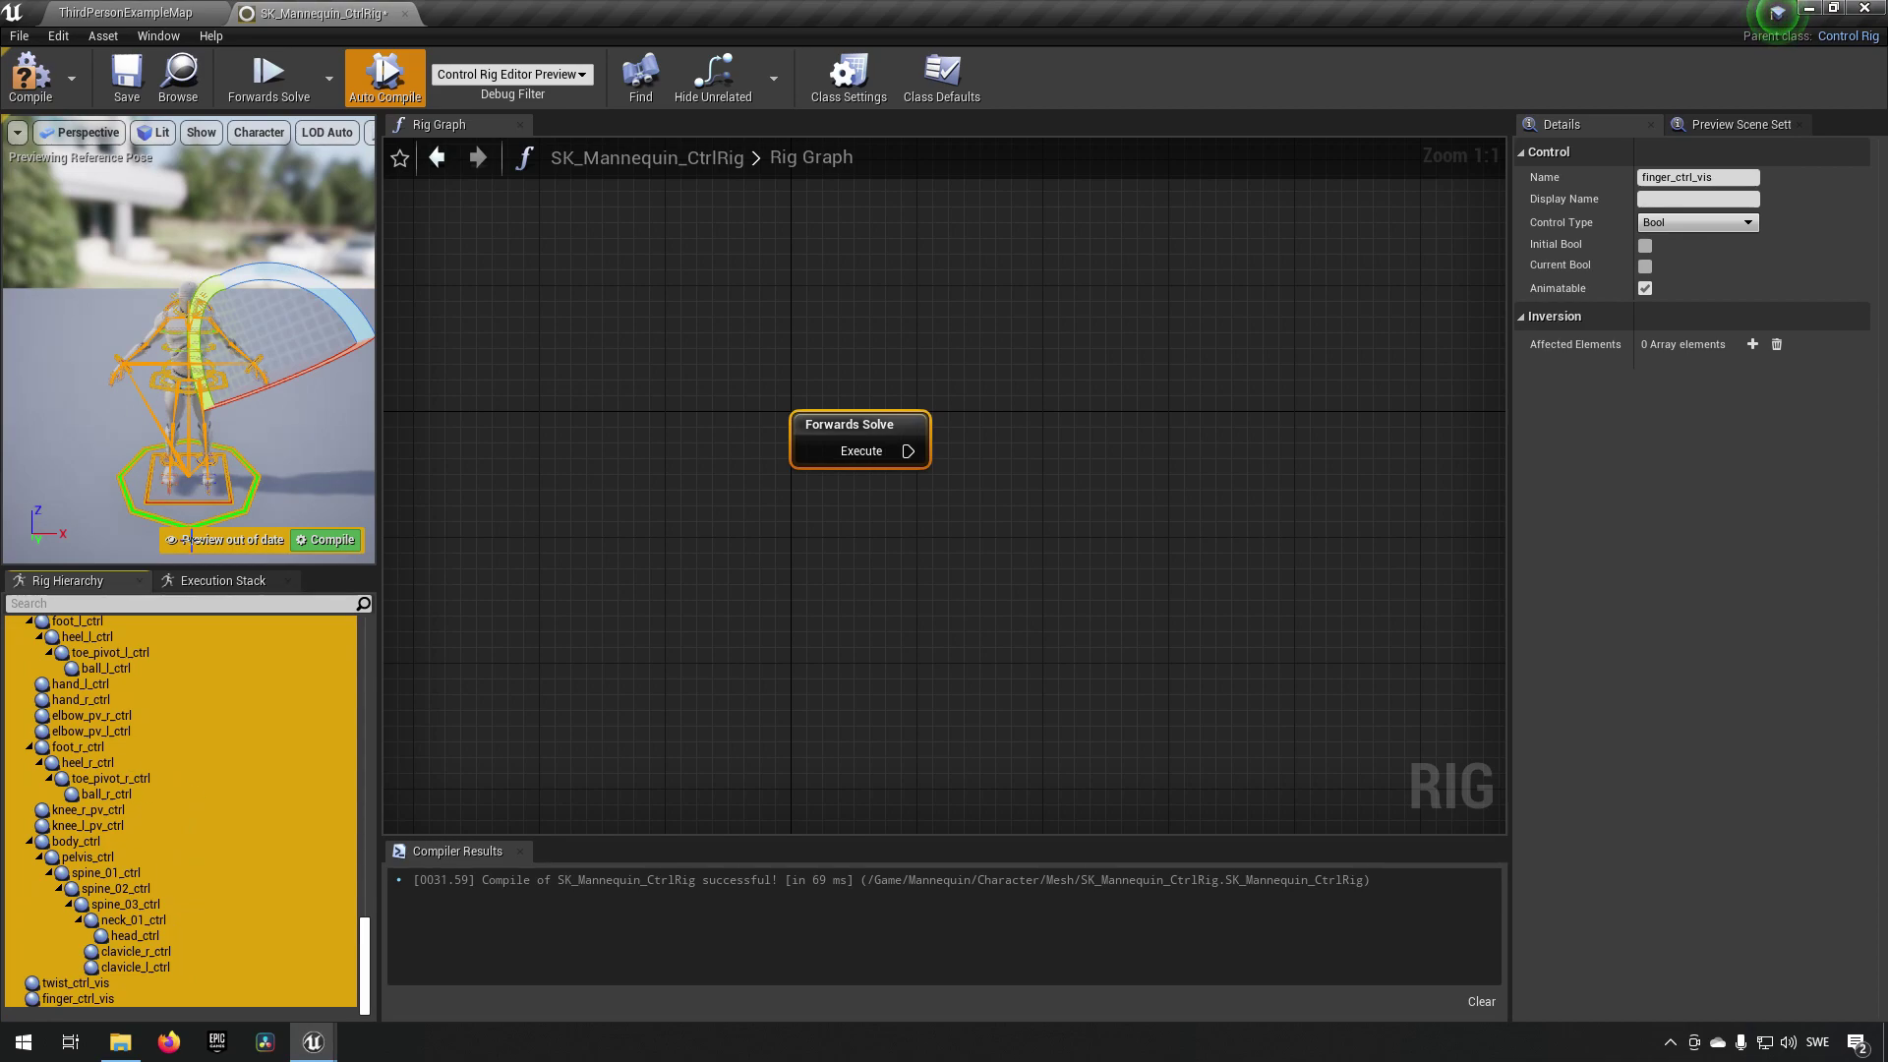
Check pasted elbow_pv_l_ctrl, heel_l_ctrl, ball_l_ctrl and calf_l, then compile and save the rig
left_click(216, 728)
scroll(187, 742, "up", 3)
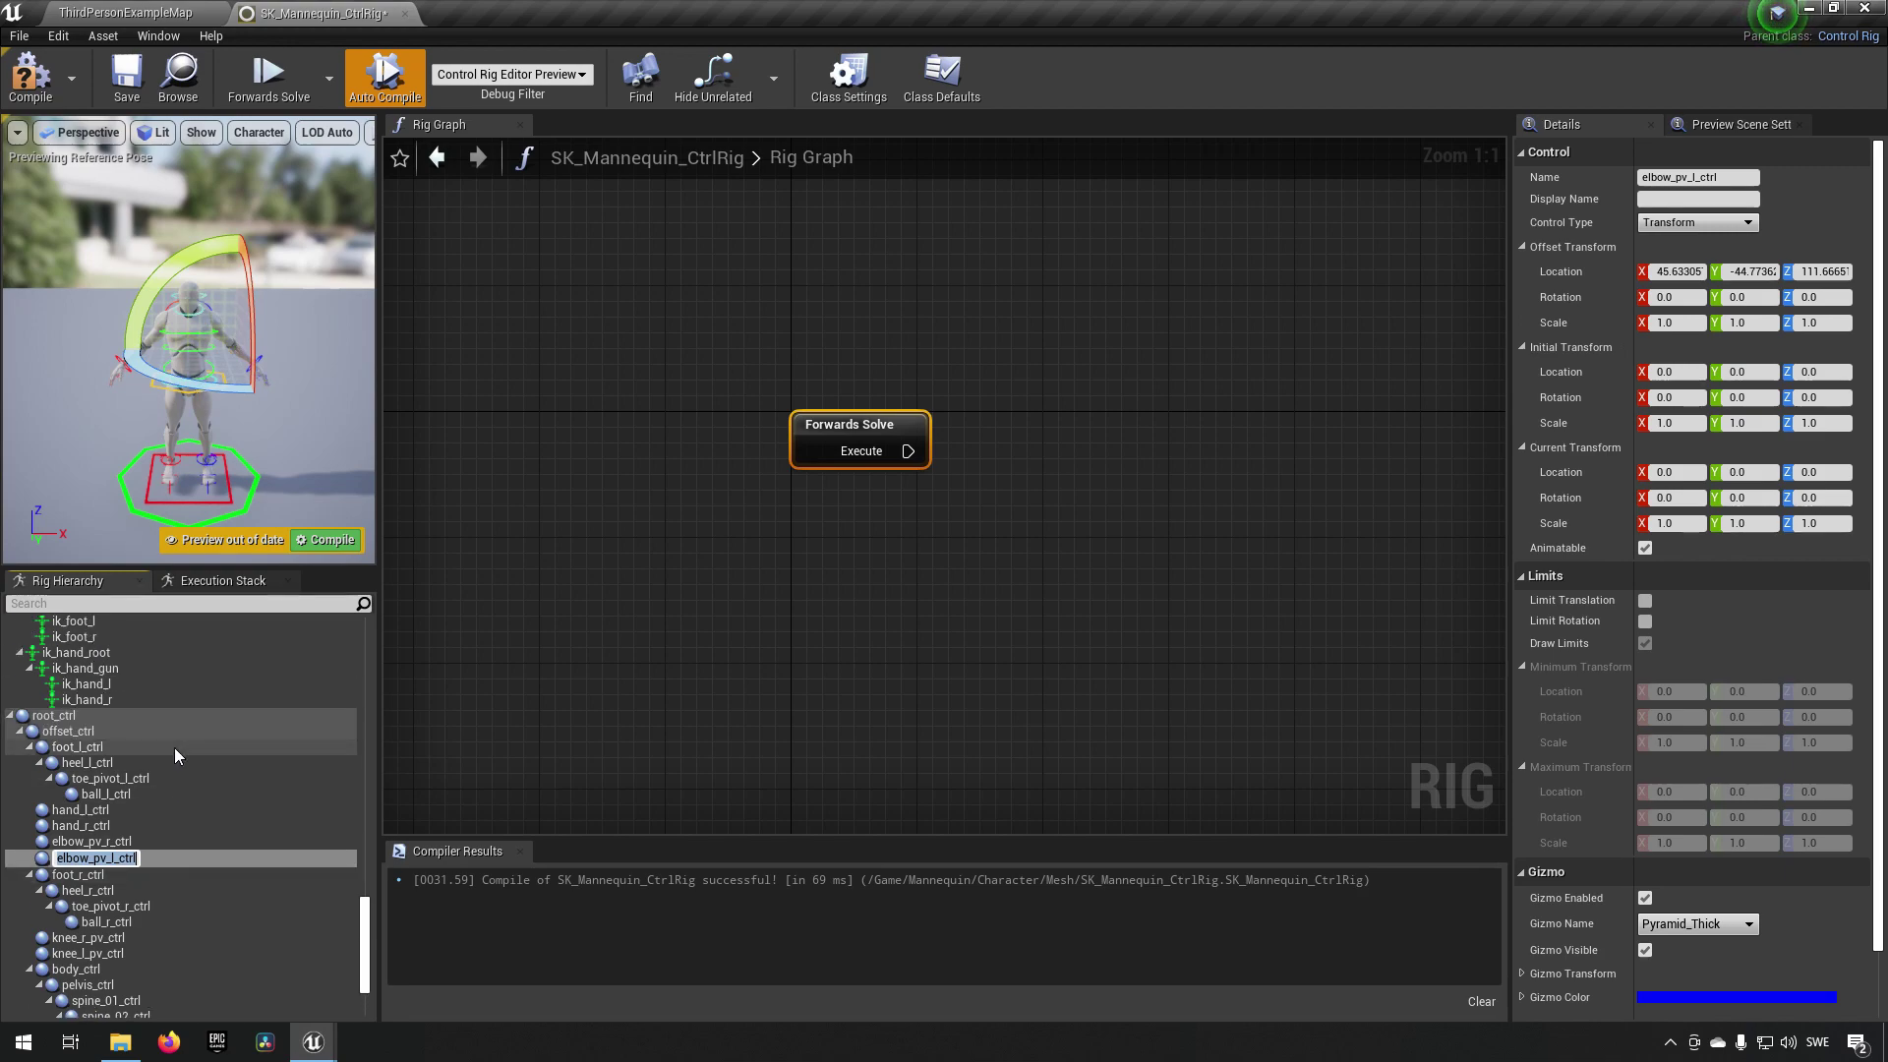
left_click(162, 759)
left_click(84, 787)
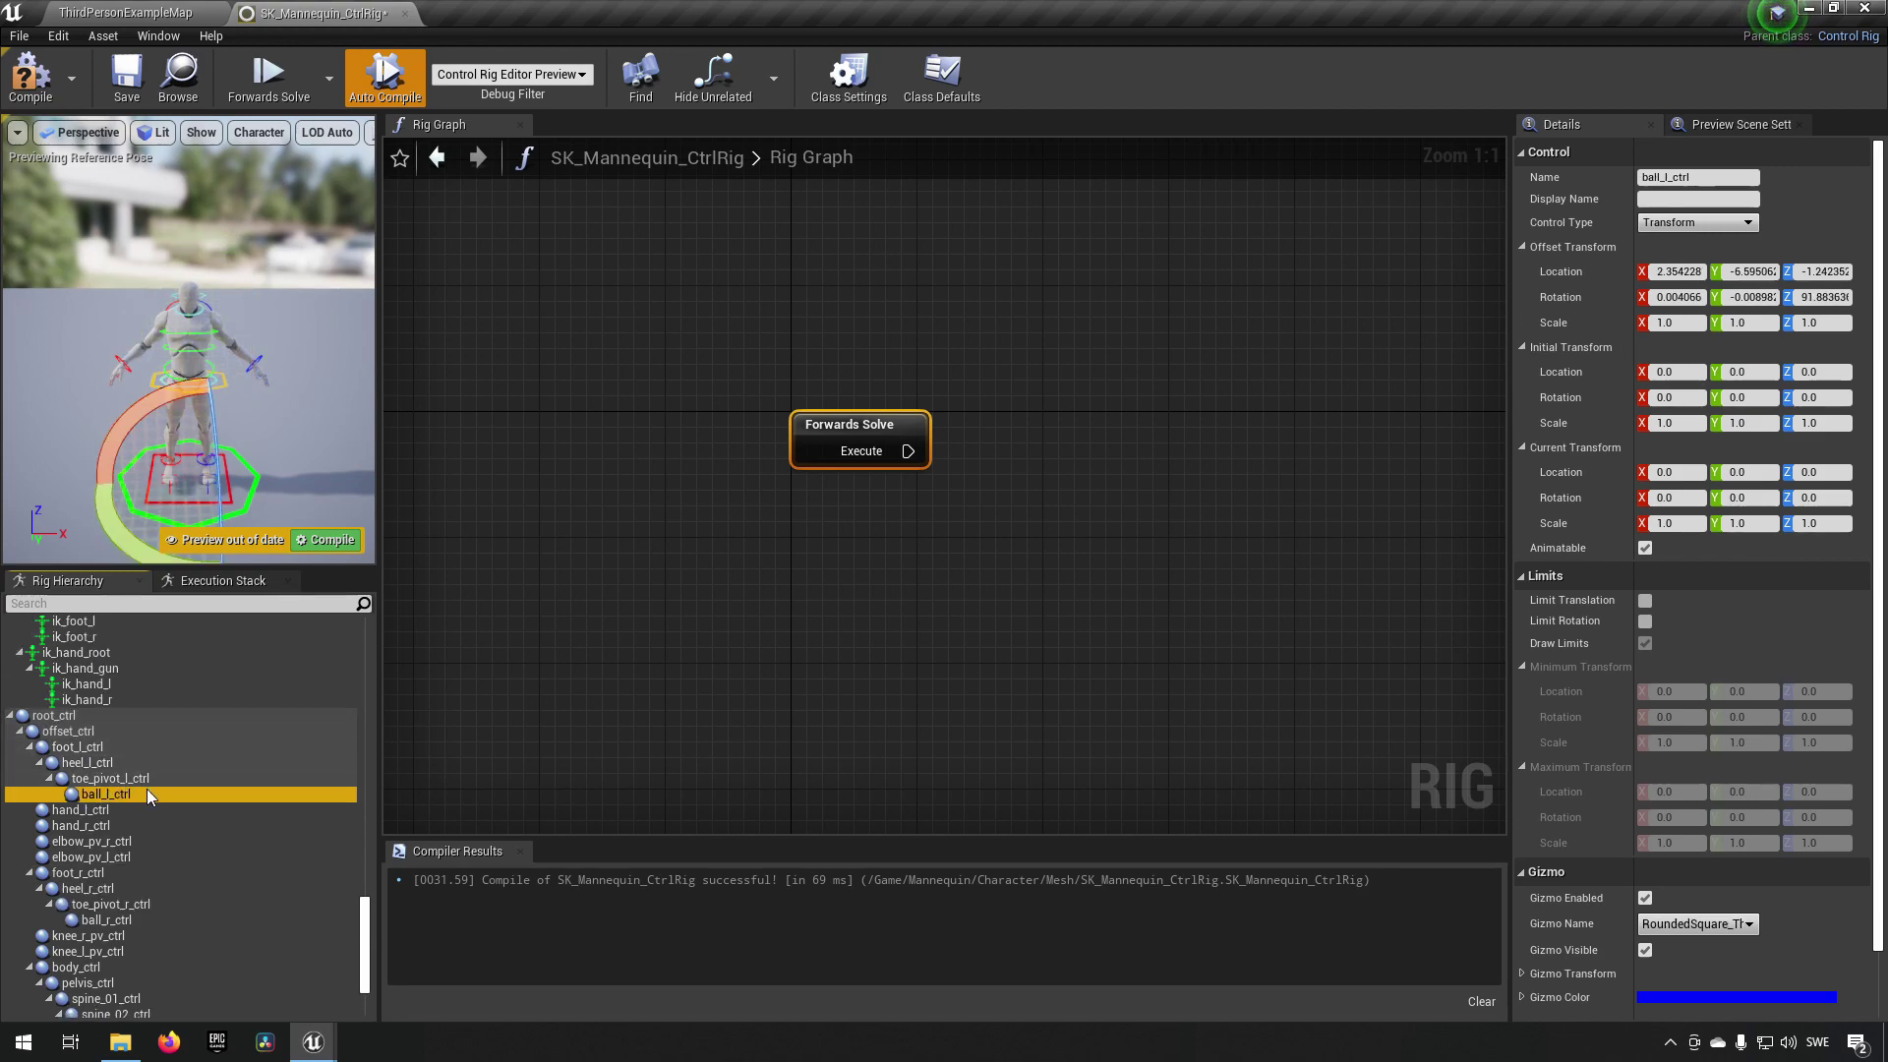
scroll(148, 801, "up", 5)
scroll(159, 829, "up", 1)
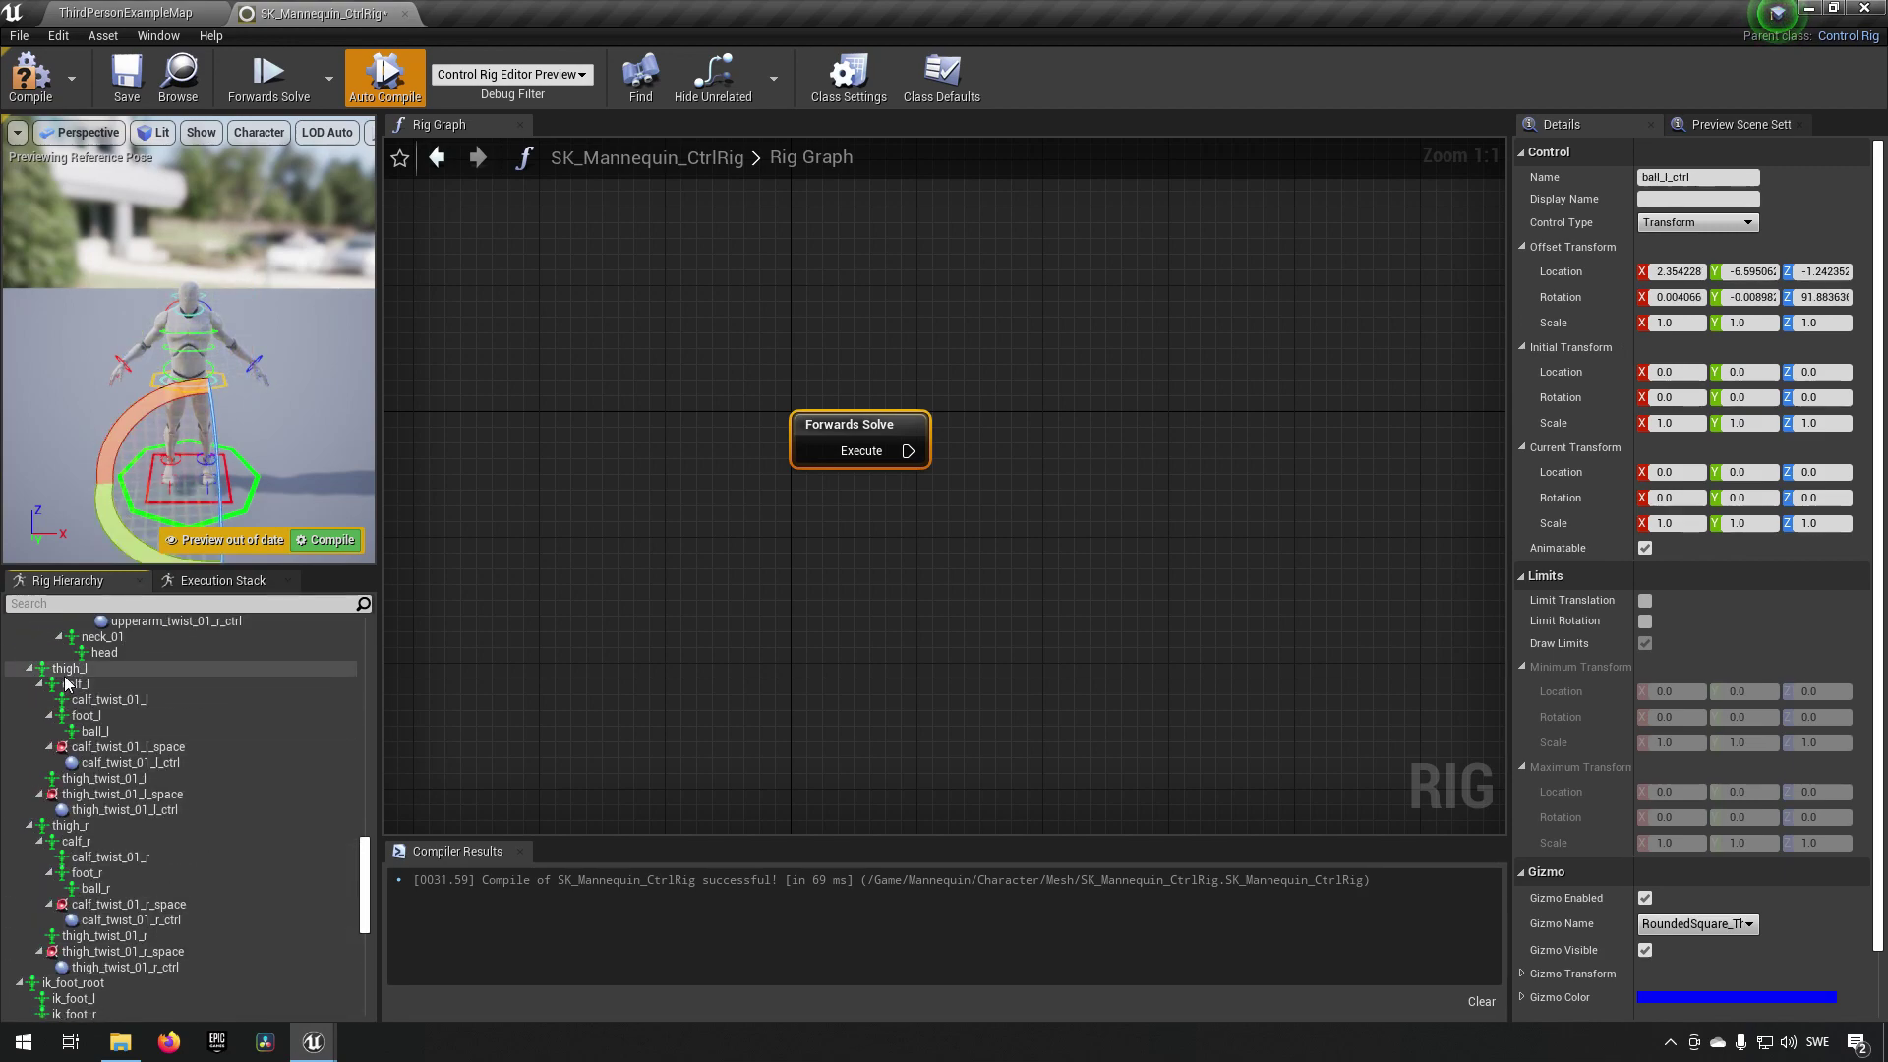
left_click(69, 668)
left_click(94, 700)
left_click(91, 684)
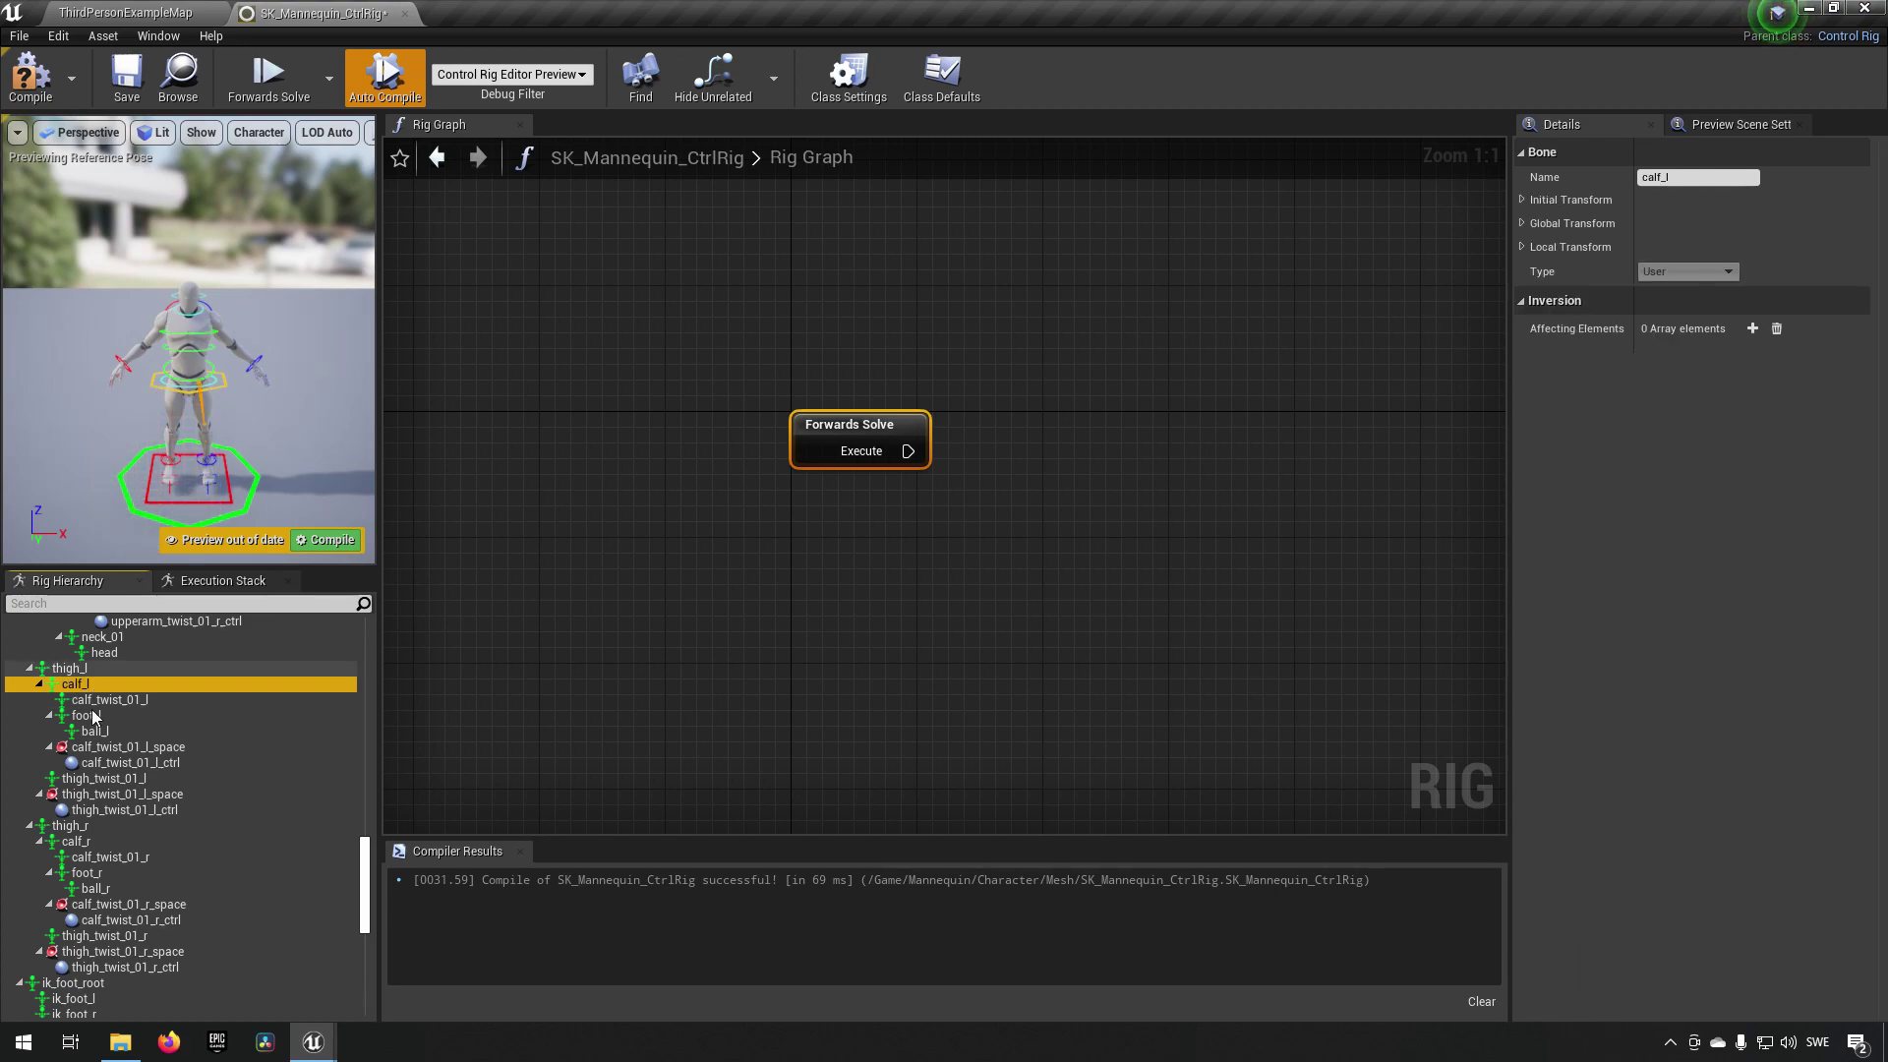
scroll(95, 777, "up", 15)
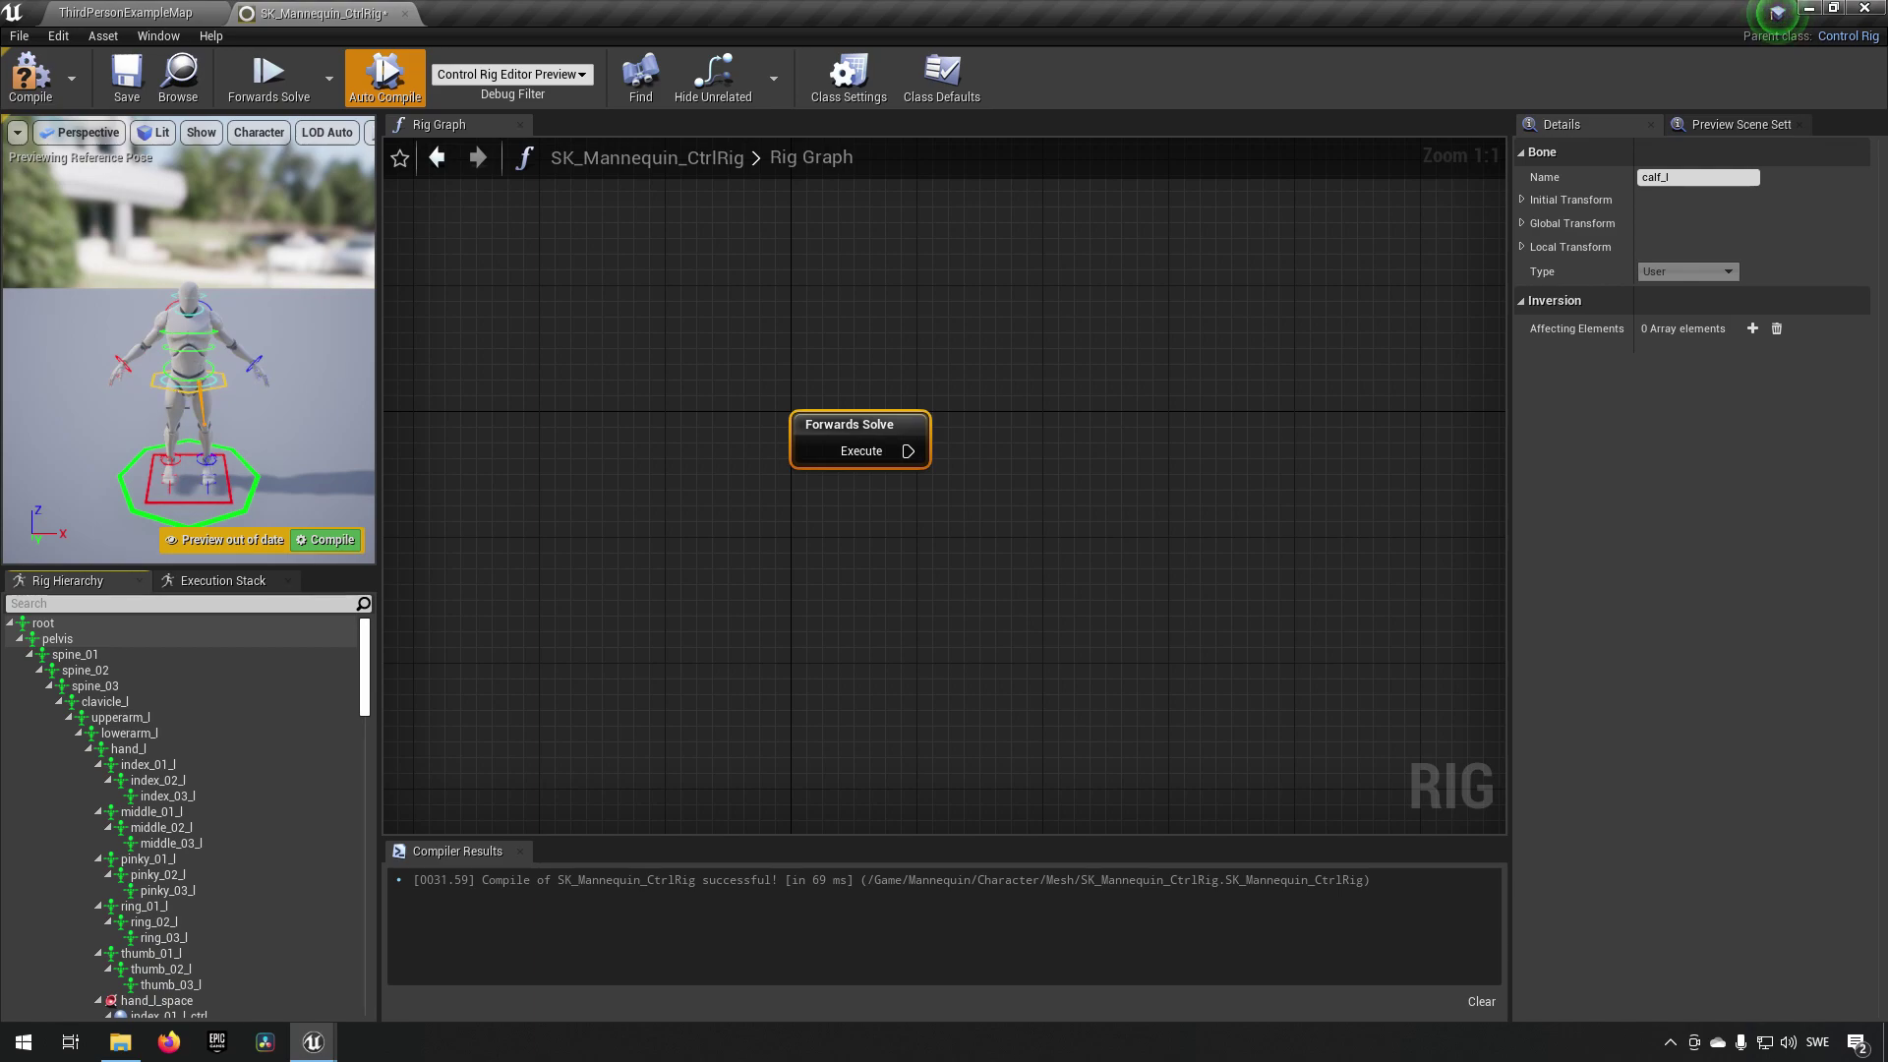
left_click(30, 74)
left_click(127, 79)
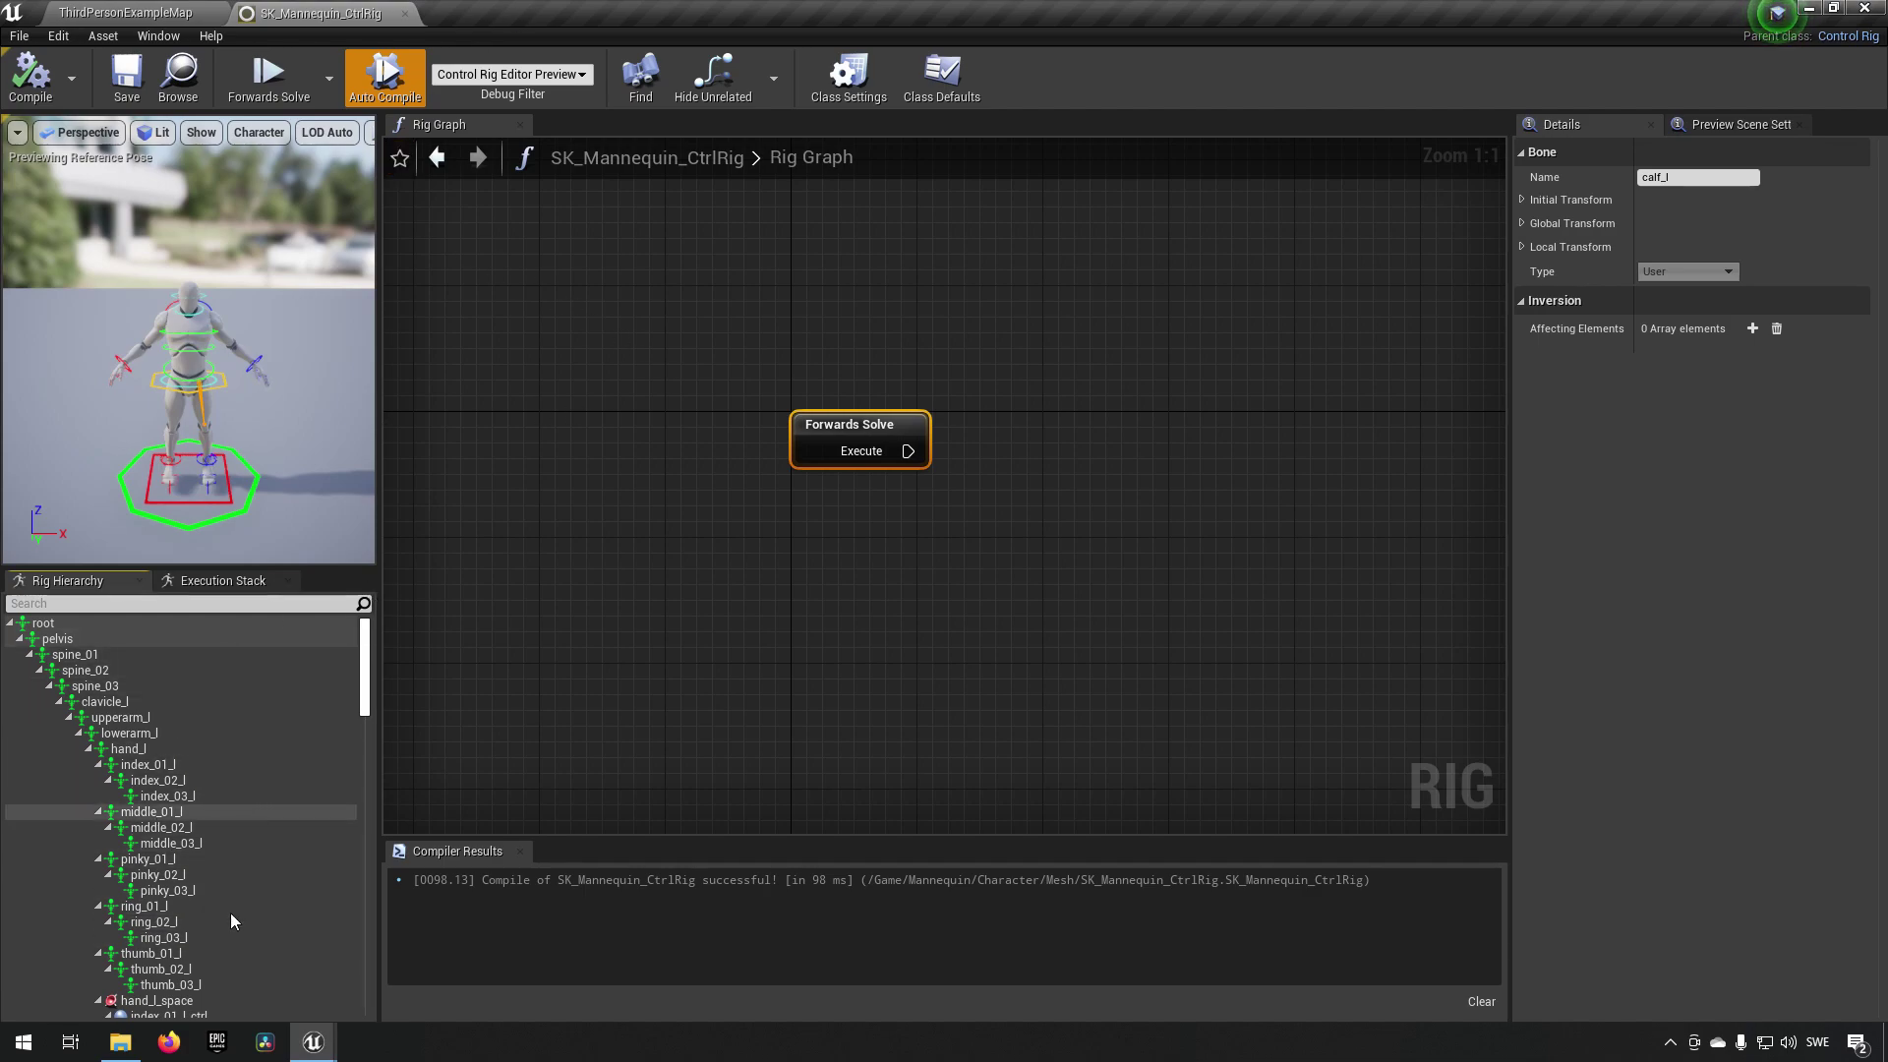
Restore the maximized SK_Mannequin_CtrlRig editor to a smaller floating window over Mannequin_ControlRig
left_click_drag(769, 20, 914, 113)
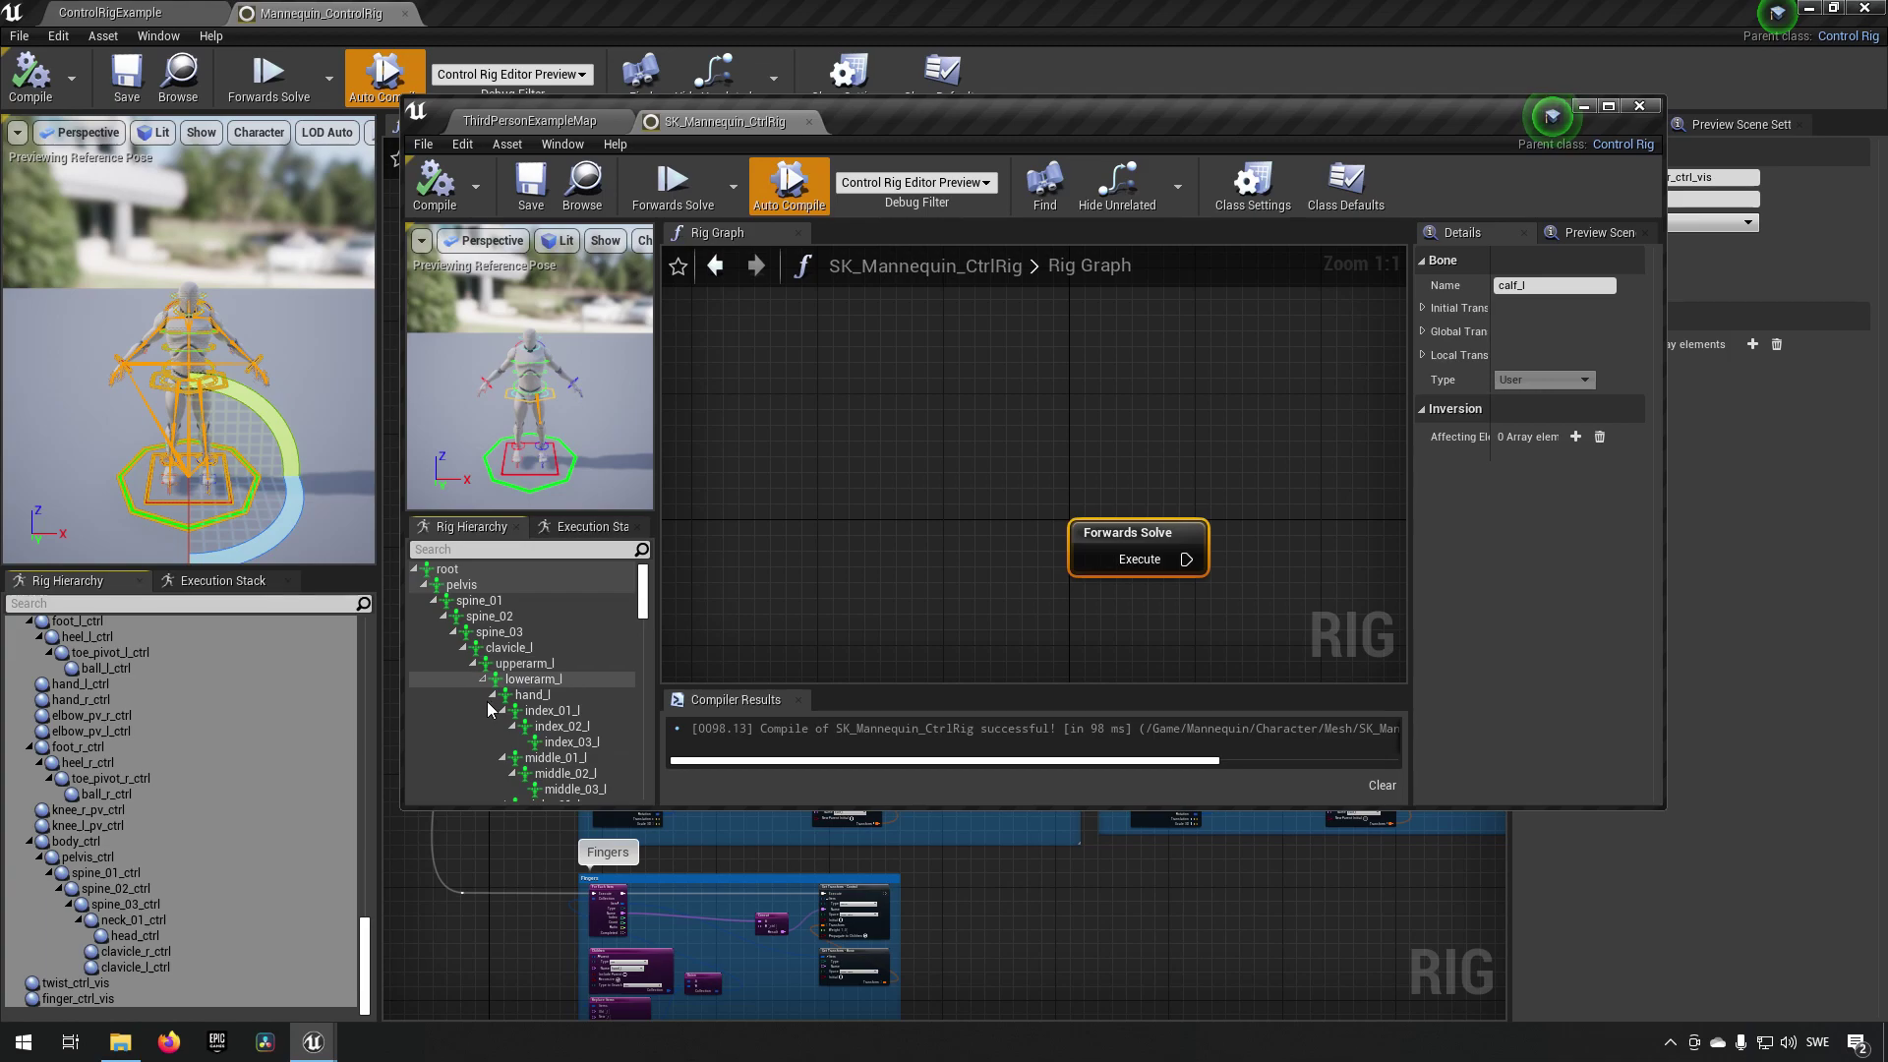
Deselect the calf_l bone and delete the default Forwards Solve node from SK_Mannequin_CtrlRig's Rig Graph
scroll(482, 654, "down", 3)
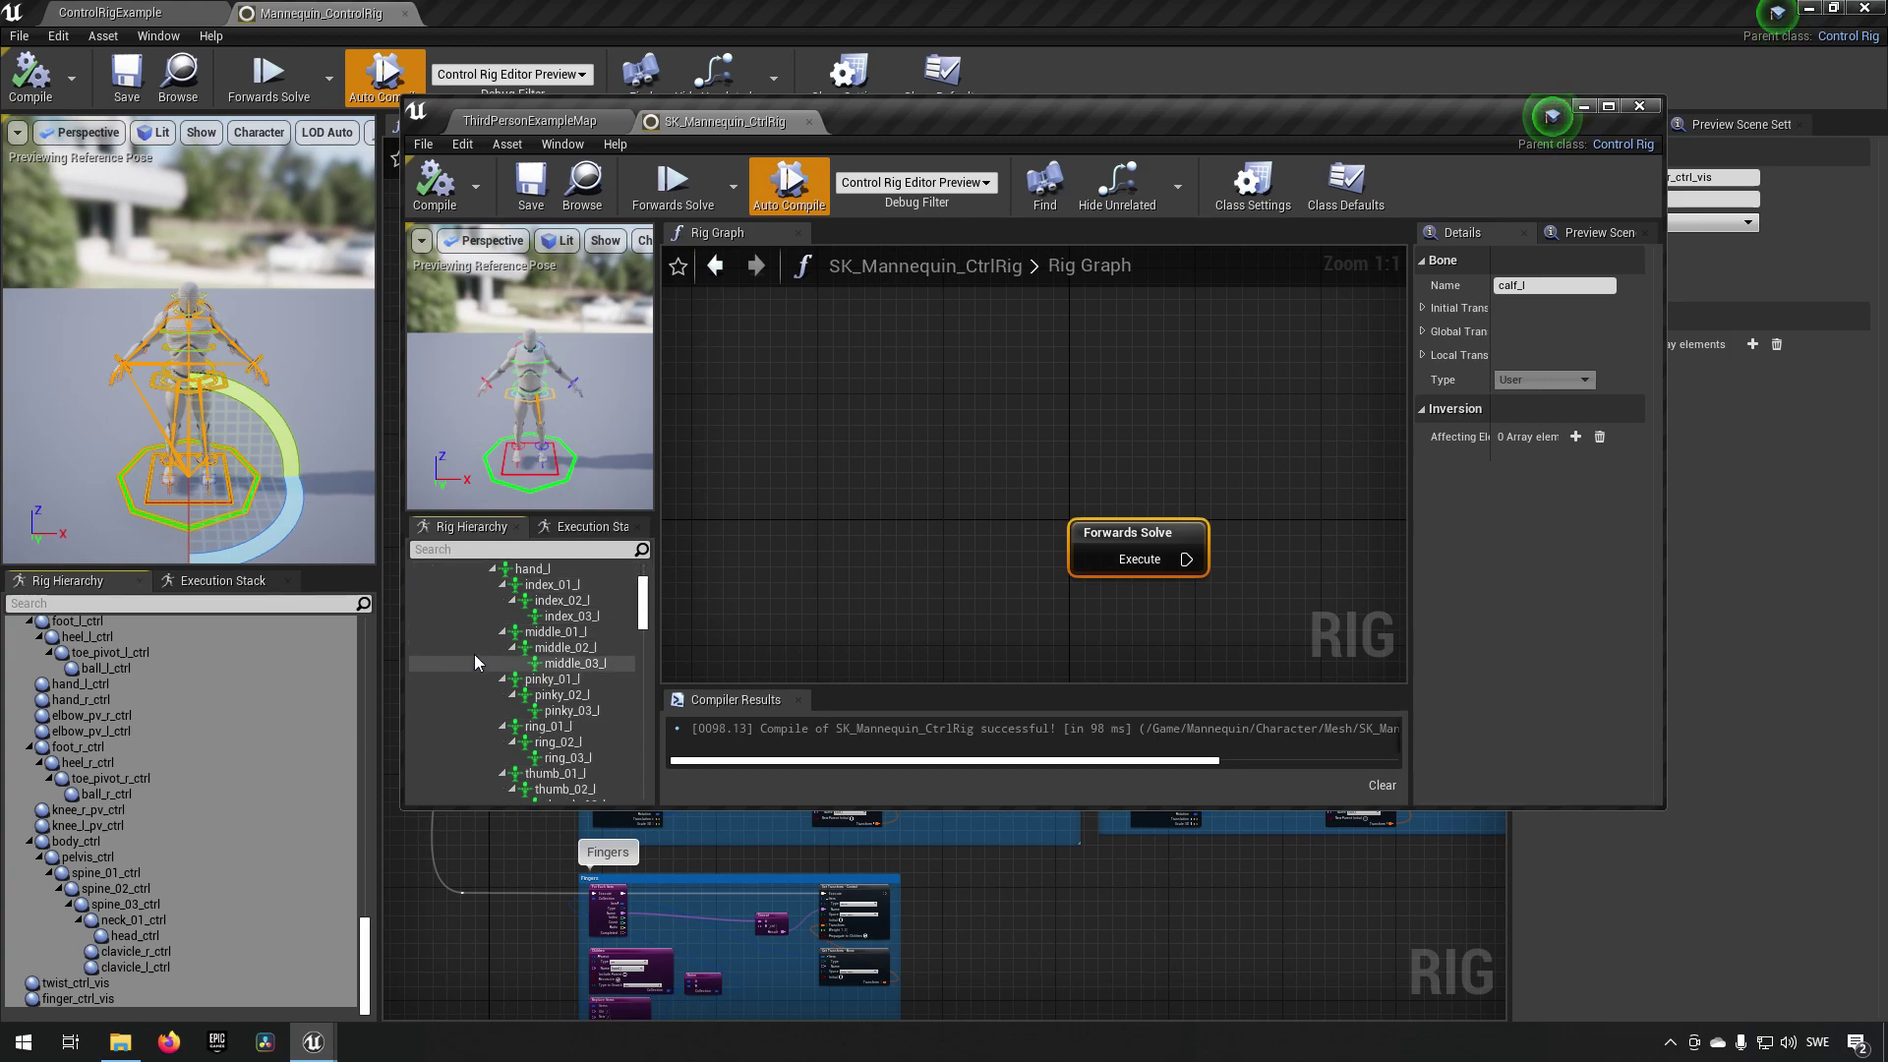
scroll(517, 660, "up", 2)
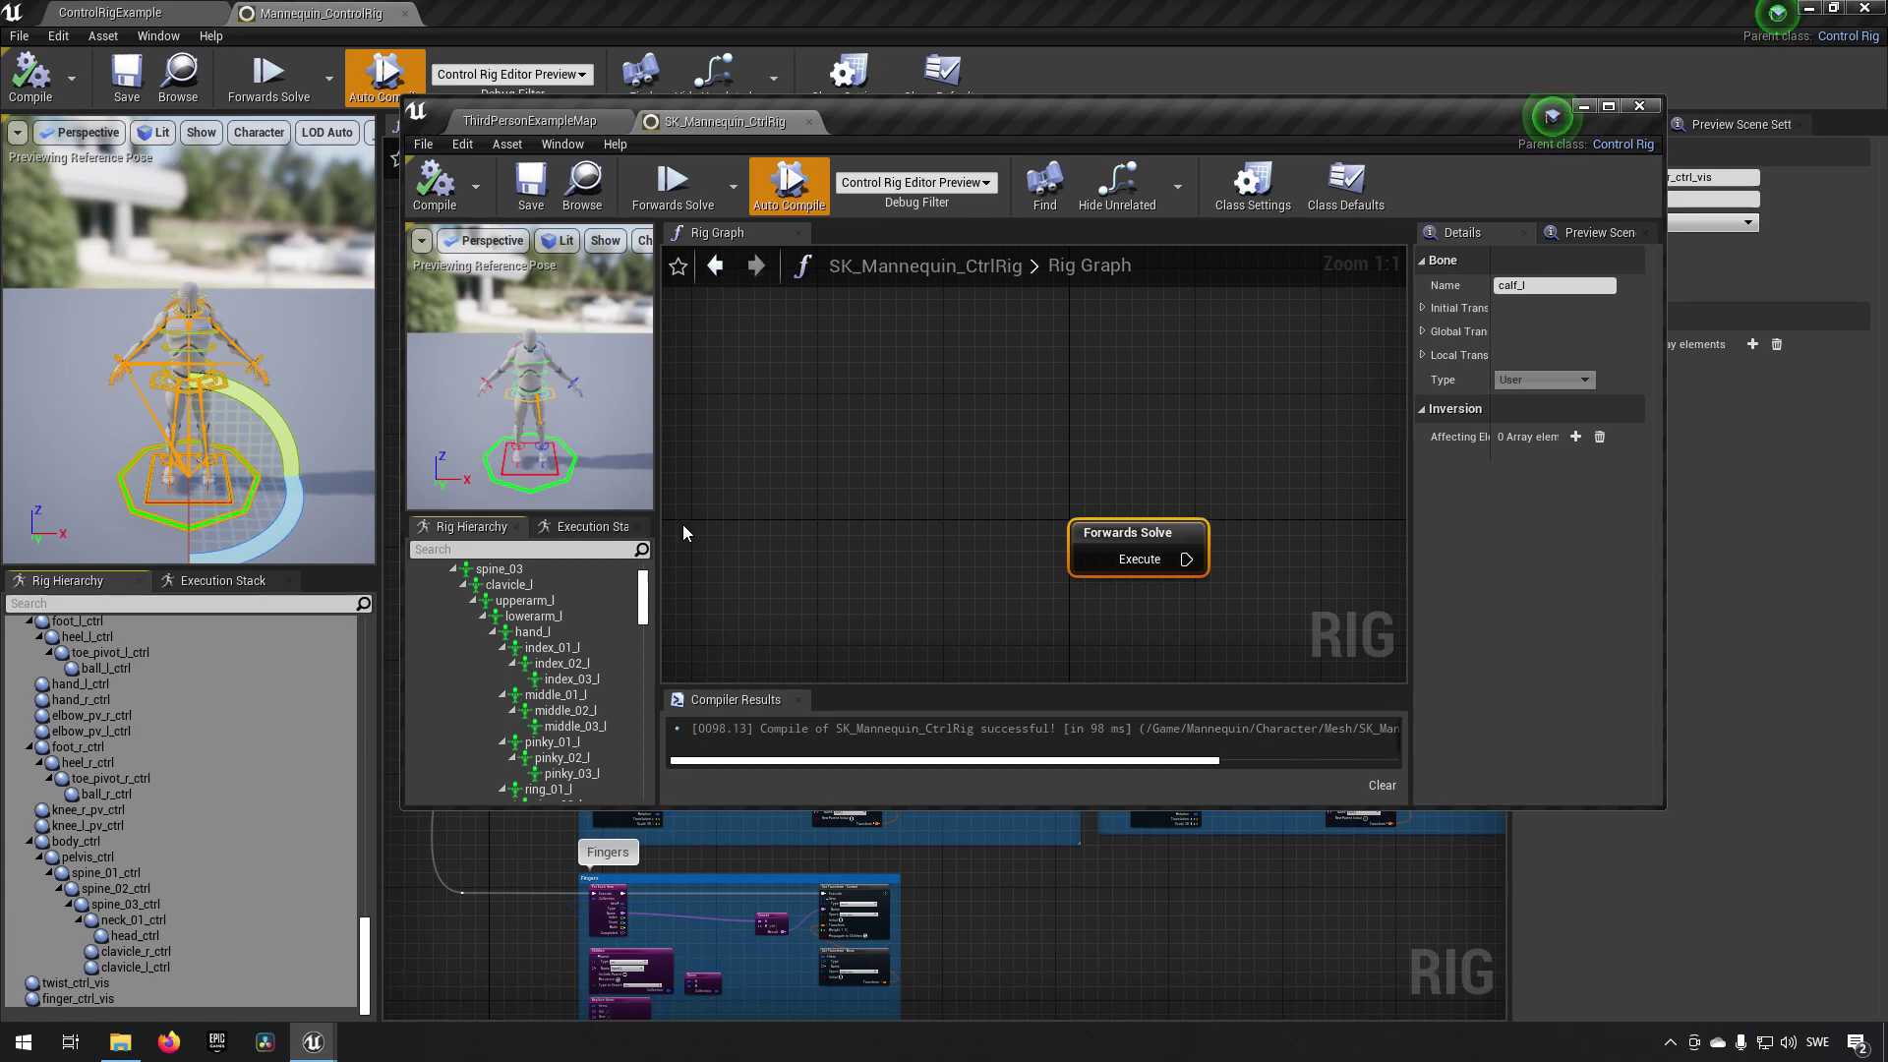
left_click(1048, 574)
right_click_drag(1011, 581, 864, 535)
scroll(823, 415, "down", 7)
scroll(792, 474, "up", 3)
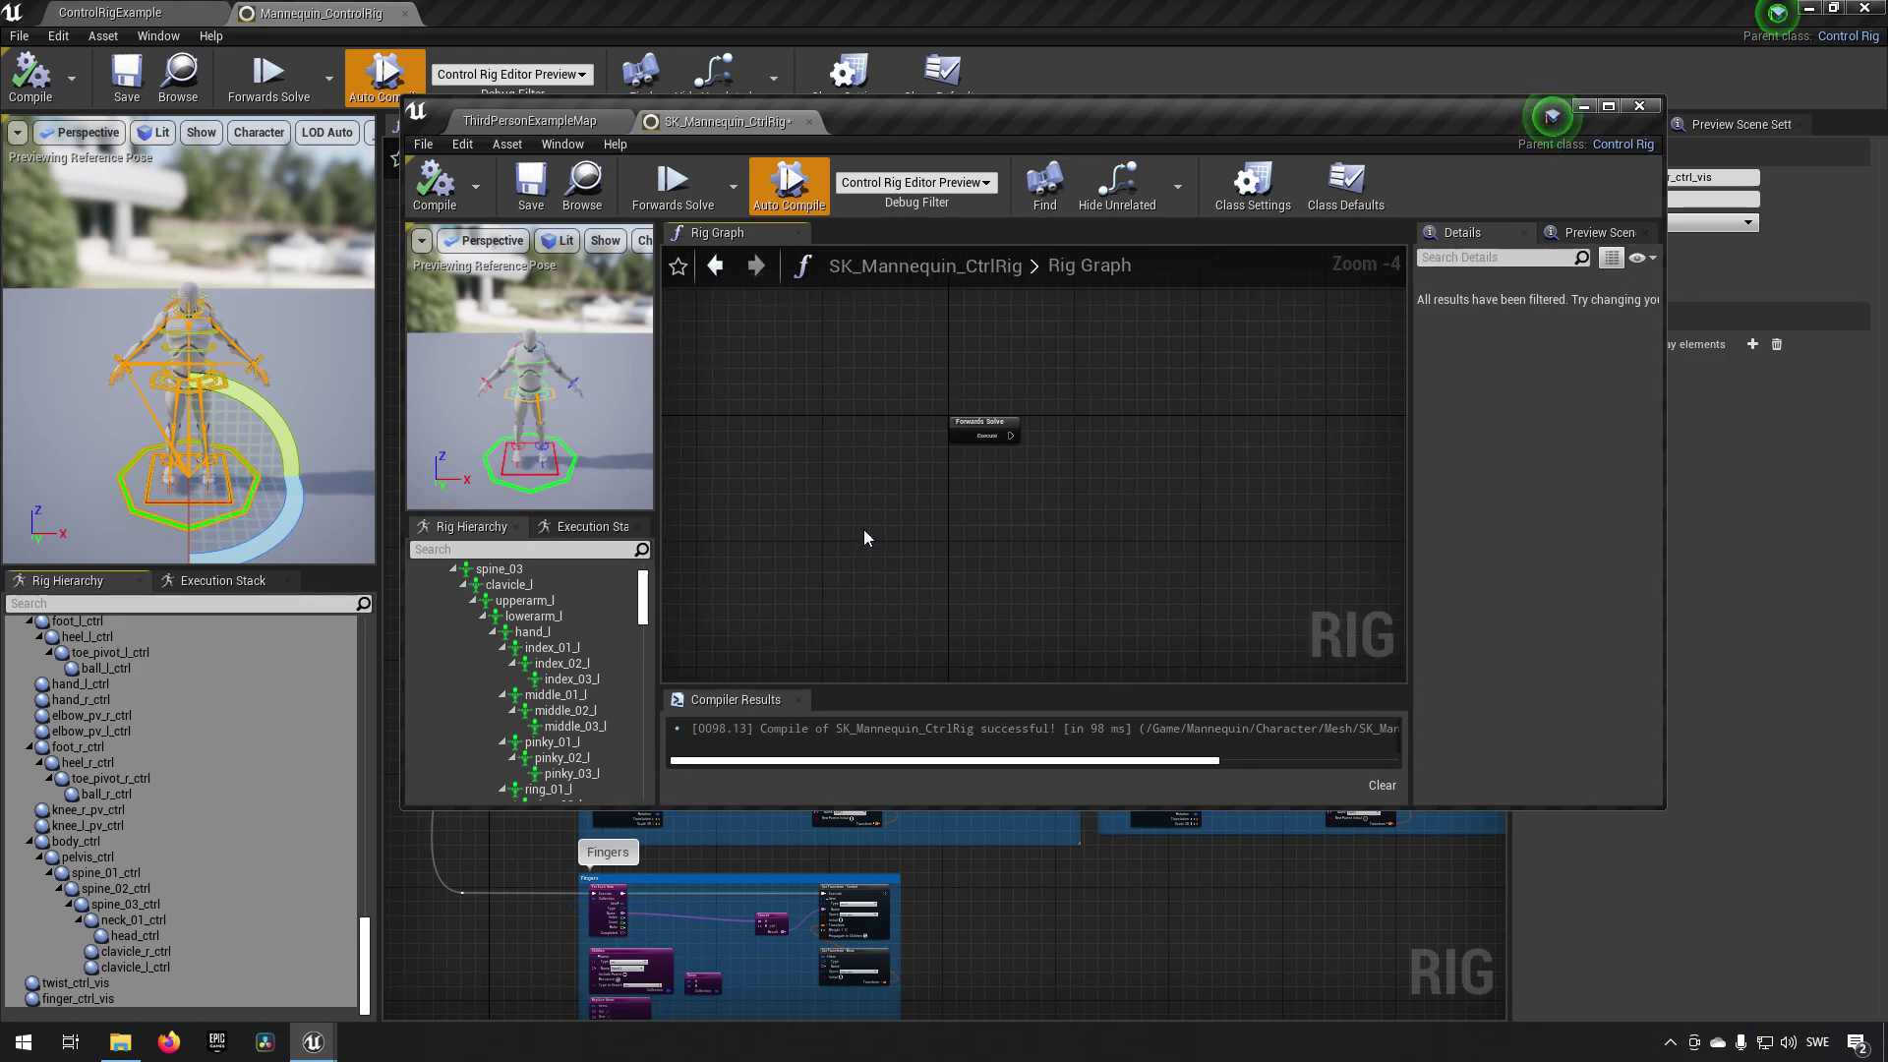
left_click_drag(836, 401, 1042, 474)
key("Delete")
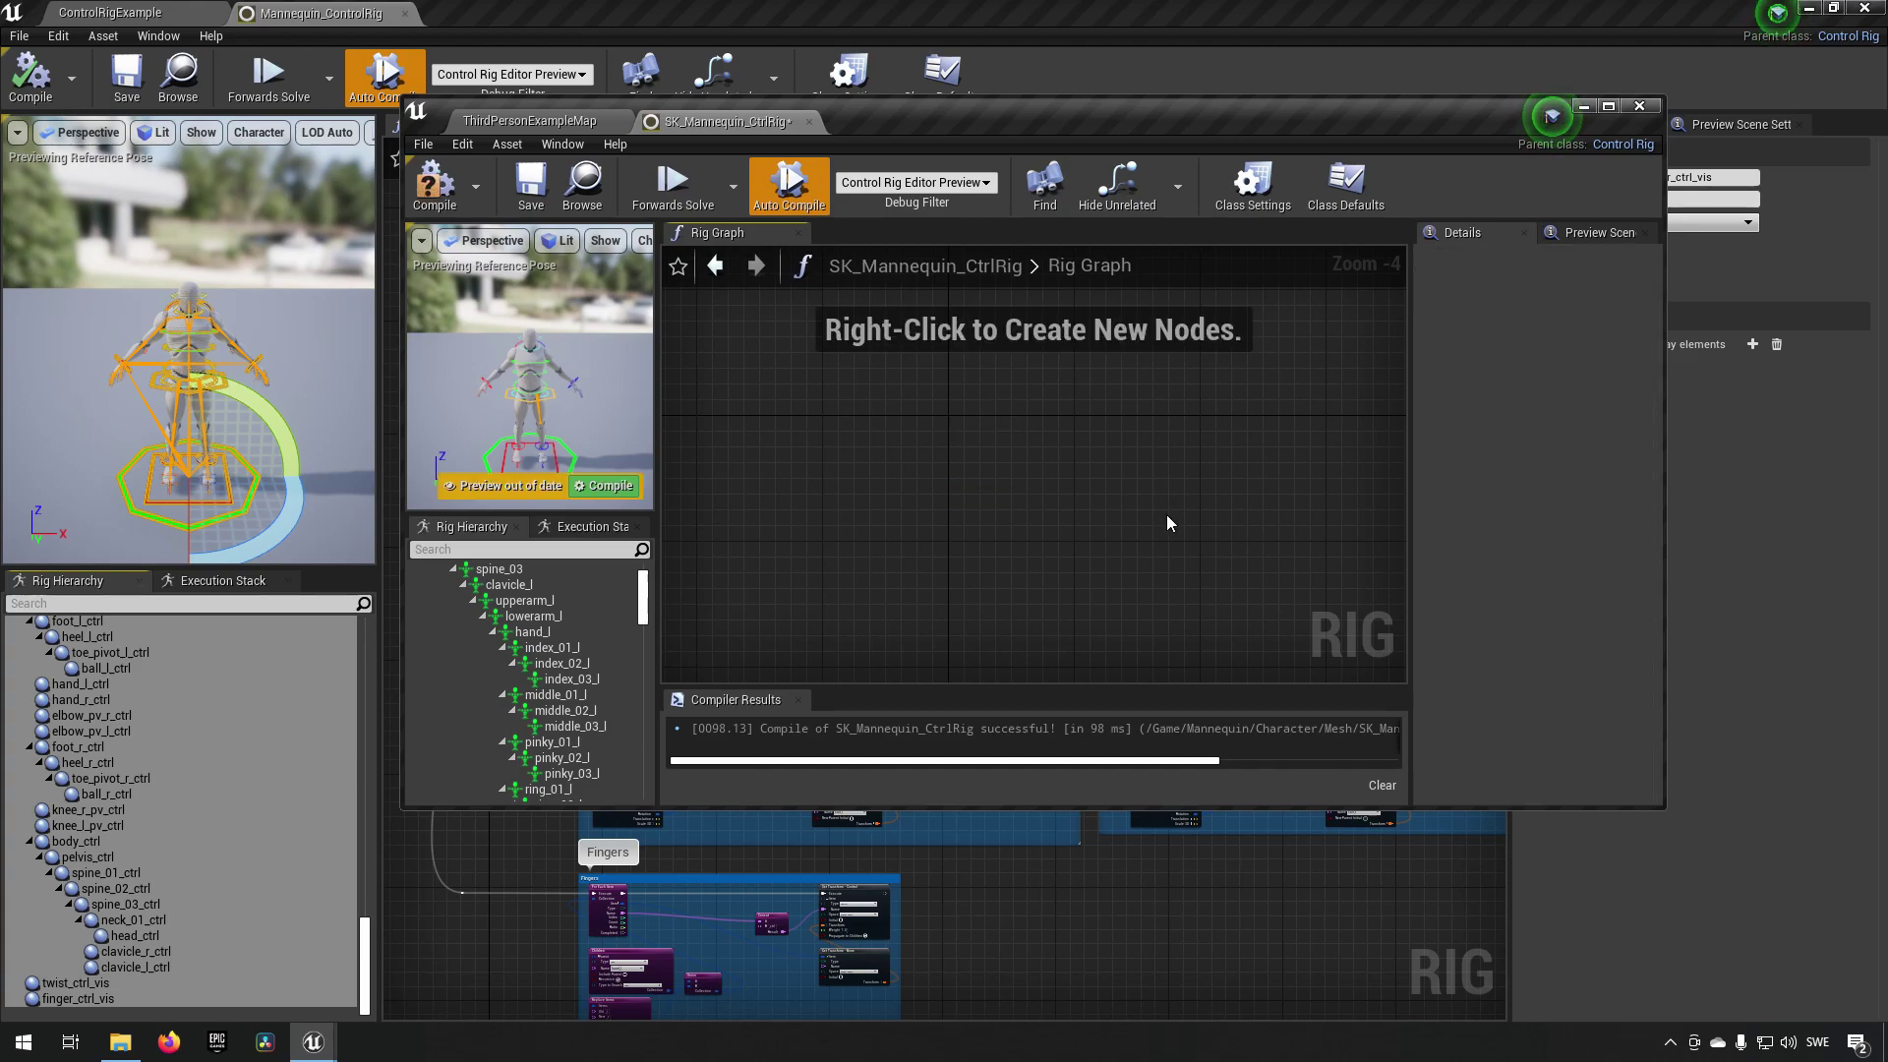
In the example Mannequin_ControlRig, select and copy its entire Forwards Solve graph
left_click(777, 10)
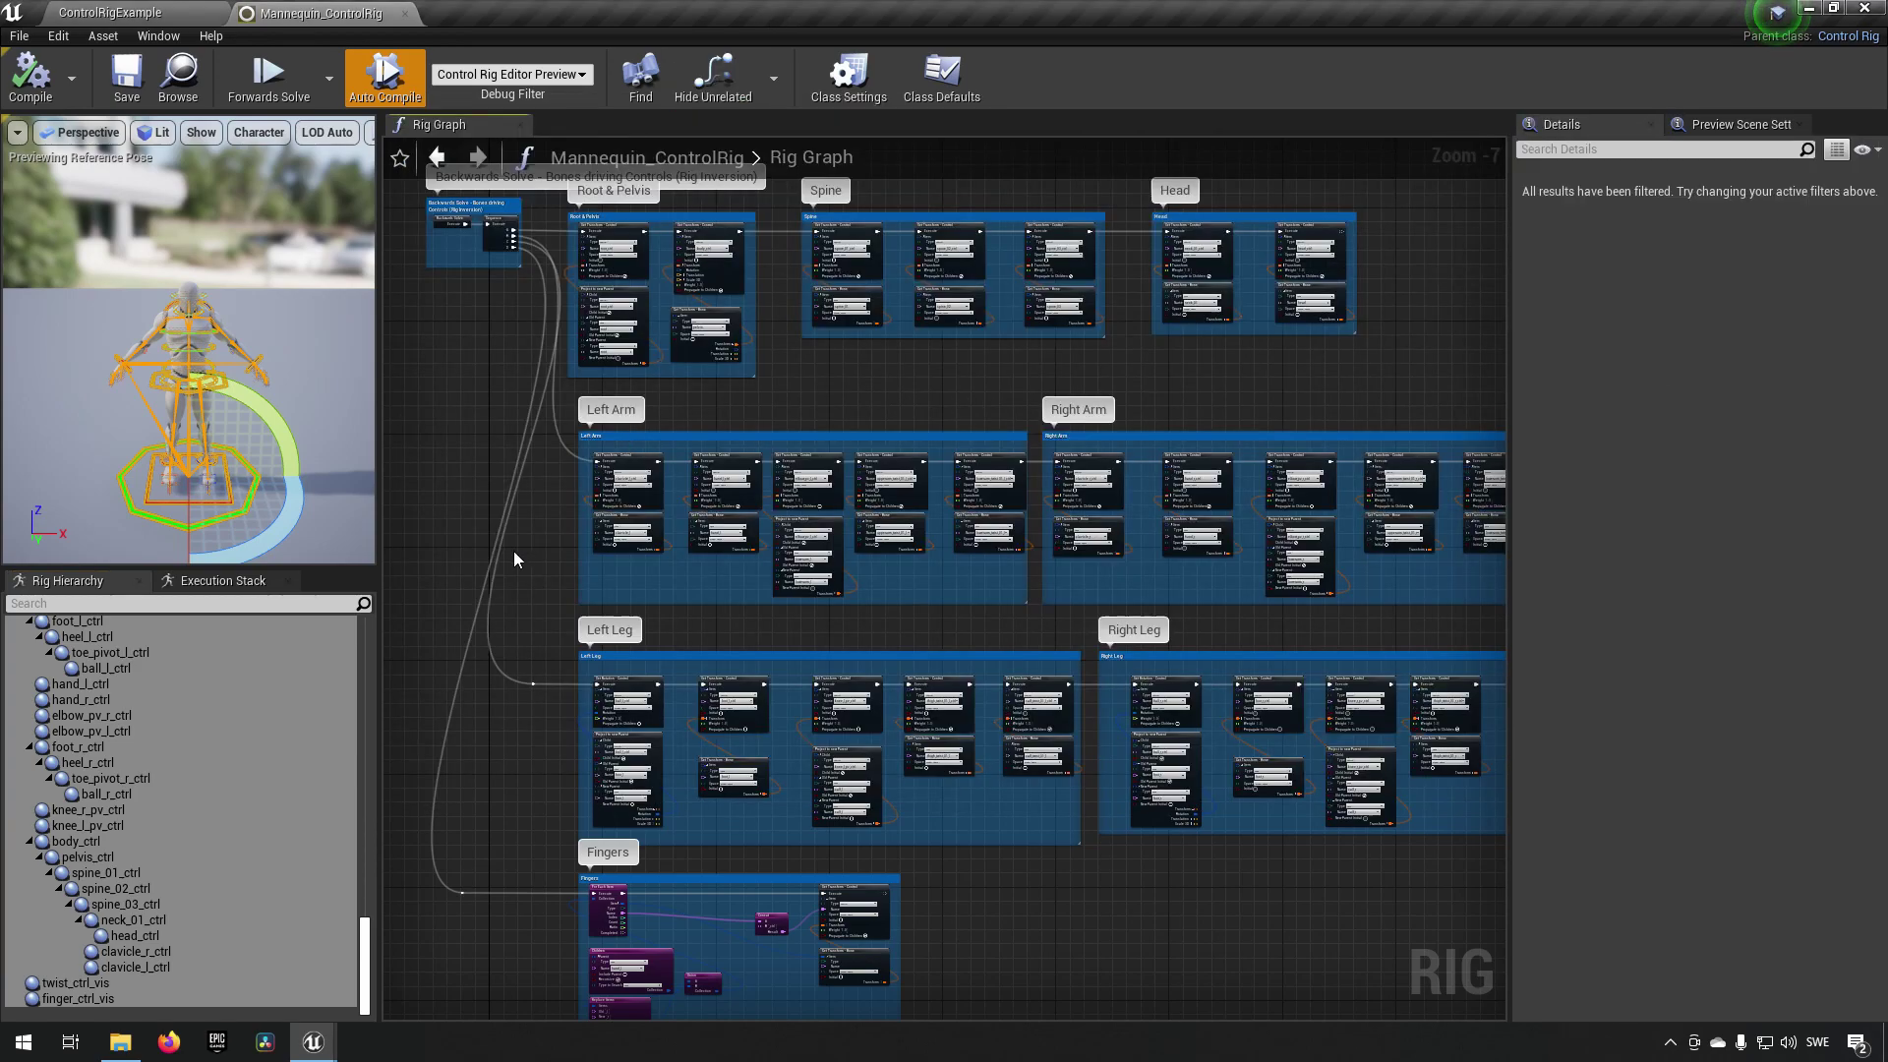
scroll(518, 544, "down", 5)
right_click_drag(434, 352, 540, 639)
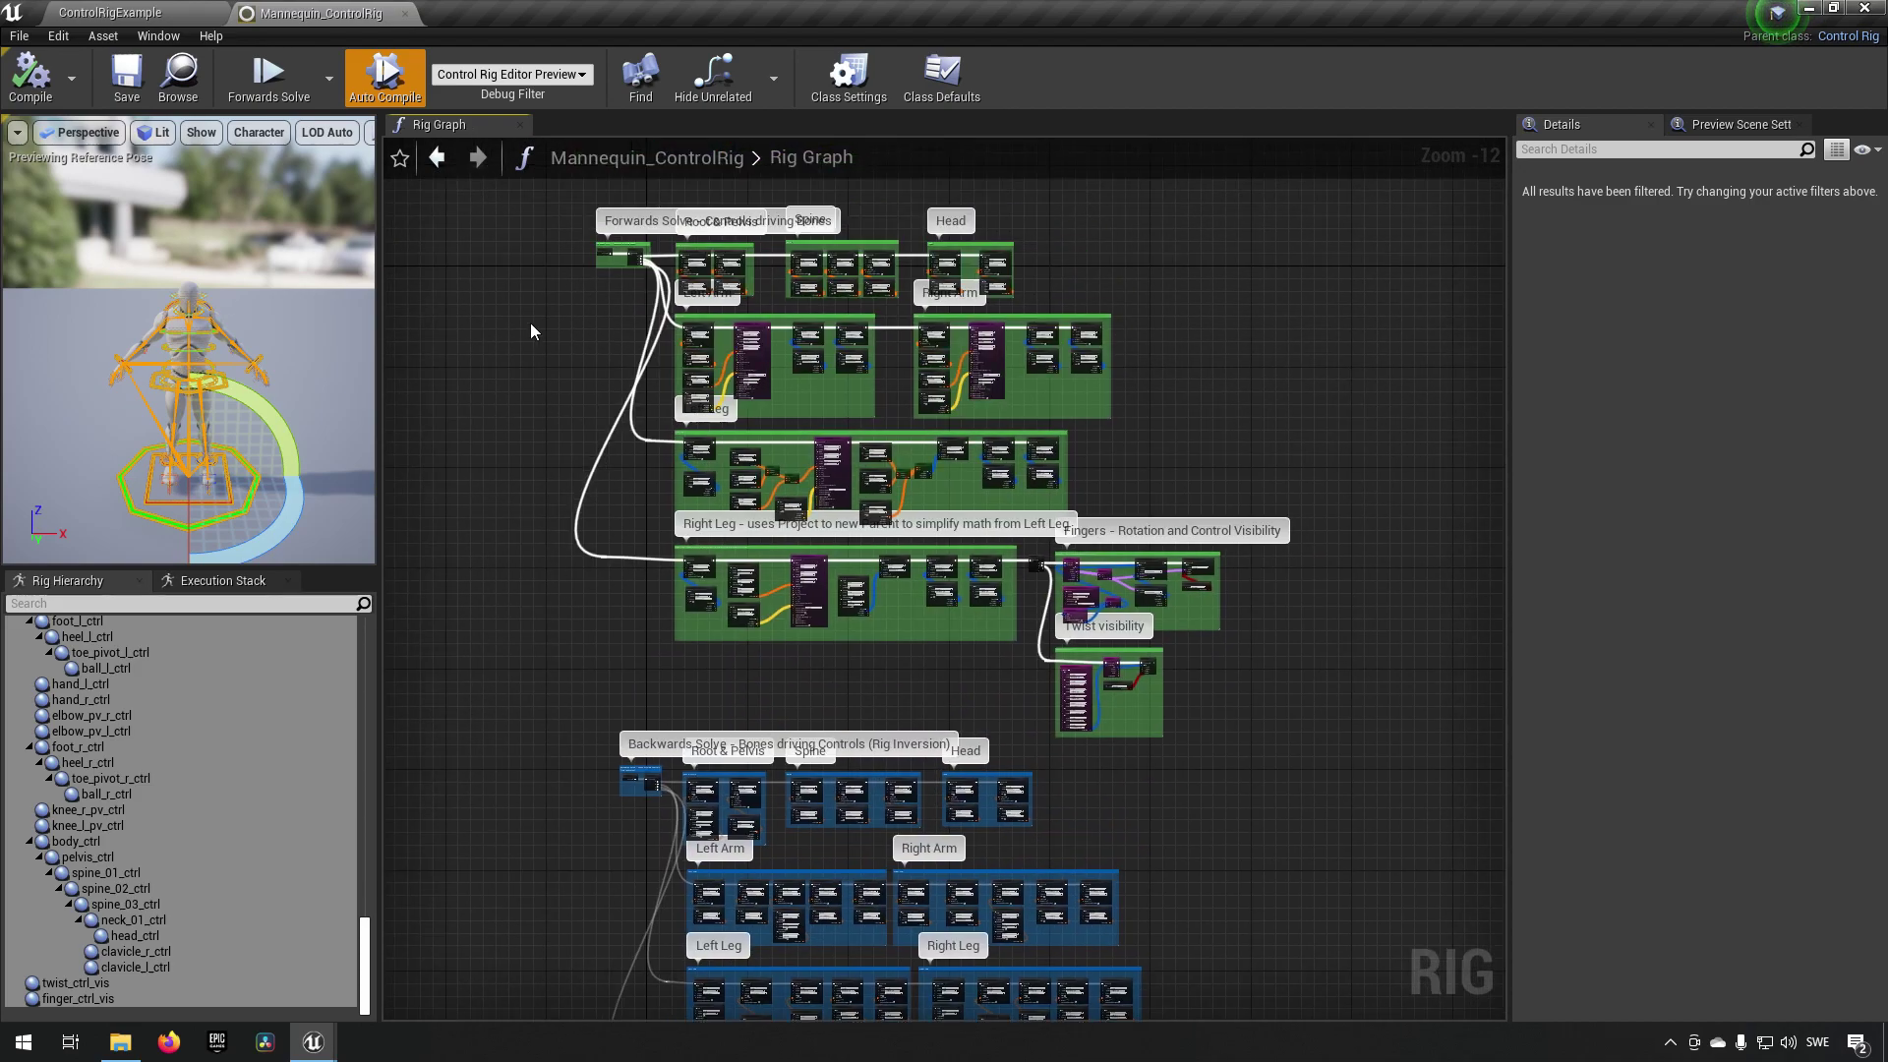
left_click_drag(518, 190, 1302, 733)
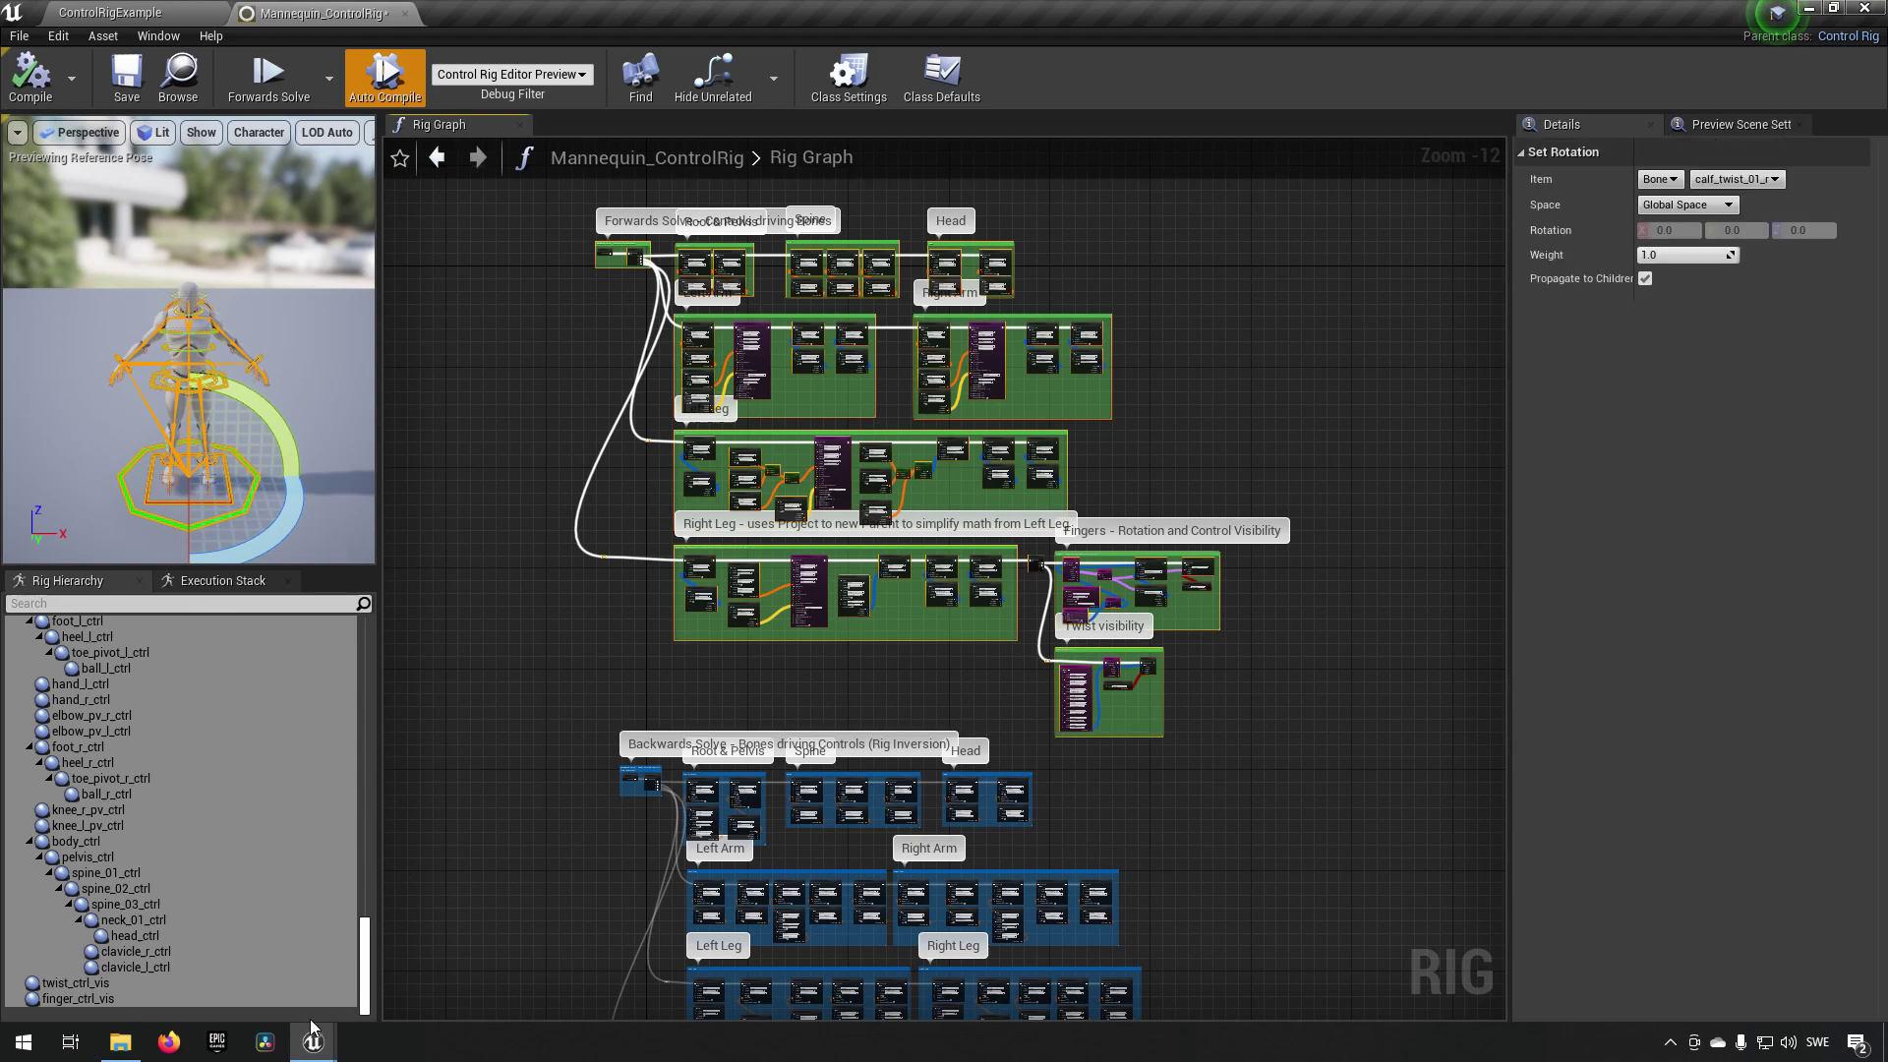
Paste the Forwards Solve graph into SK_Mannequin_CtrlRig, maximize its editor and save the asset
mouse_move(313, 1027)
left_click(454, 912)
right_click(979, 478)
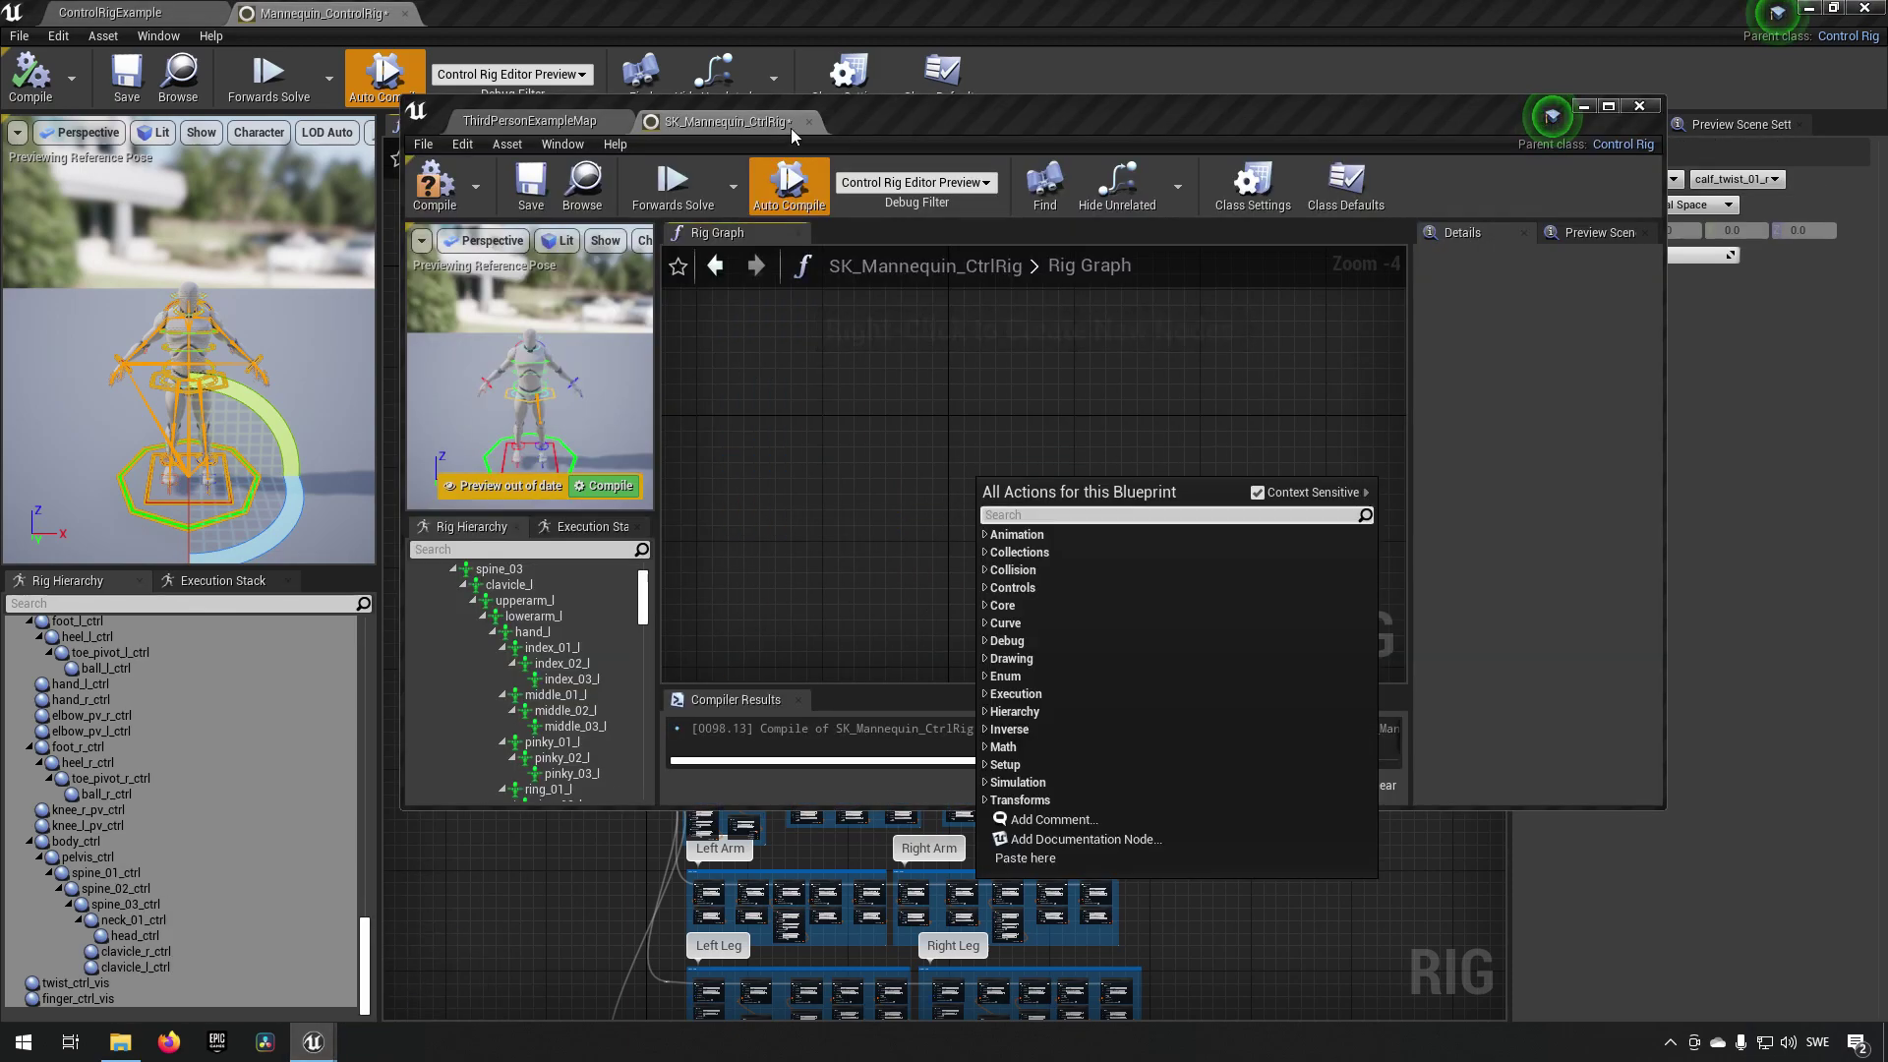
double_click(790, 128)
scroll(755, 340, "down", 8)
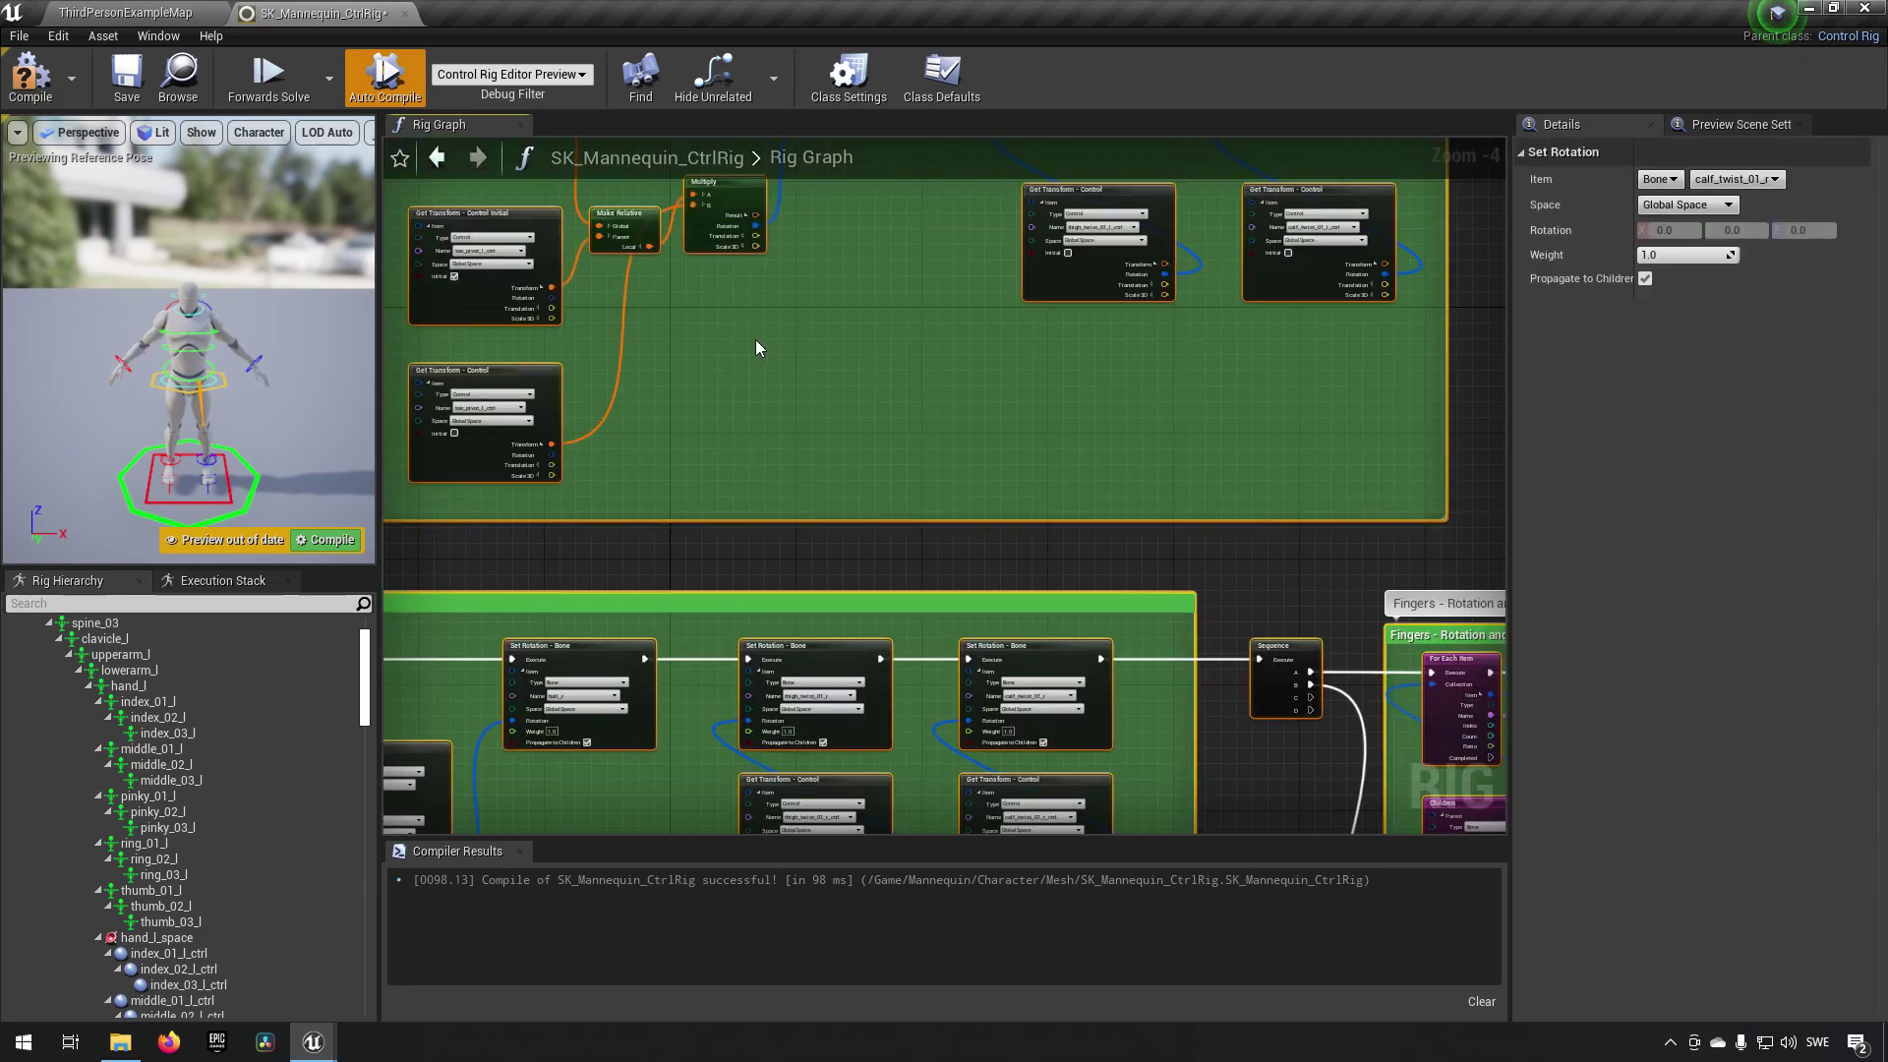
right_click_drag(597, 681, 833, 858)
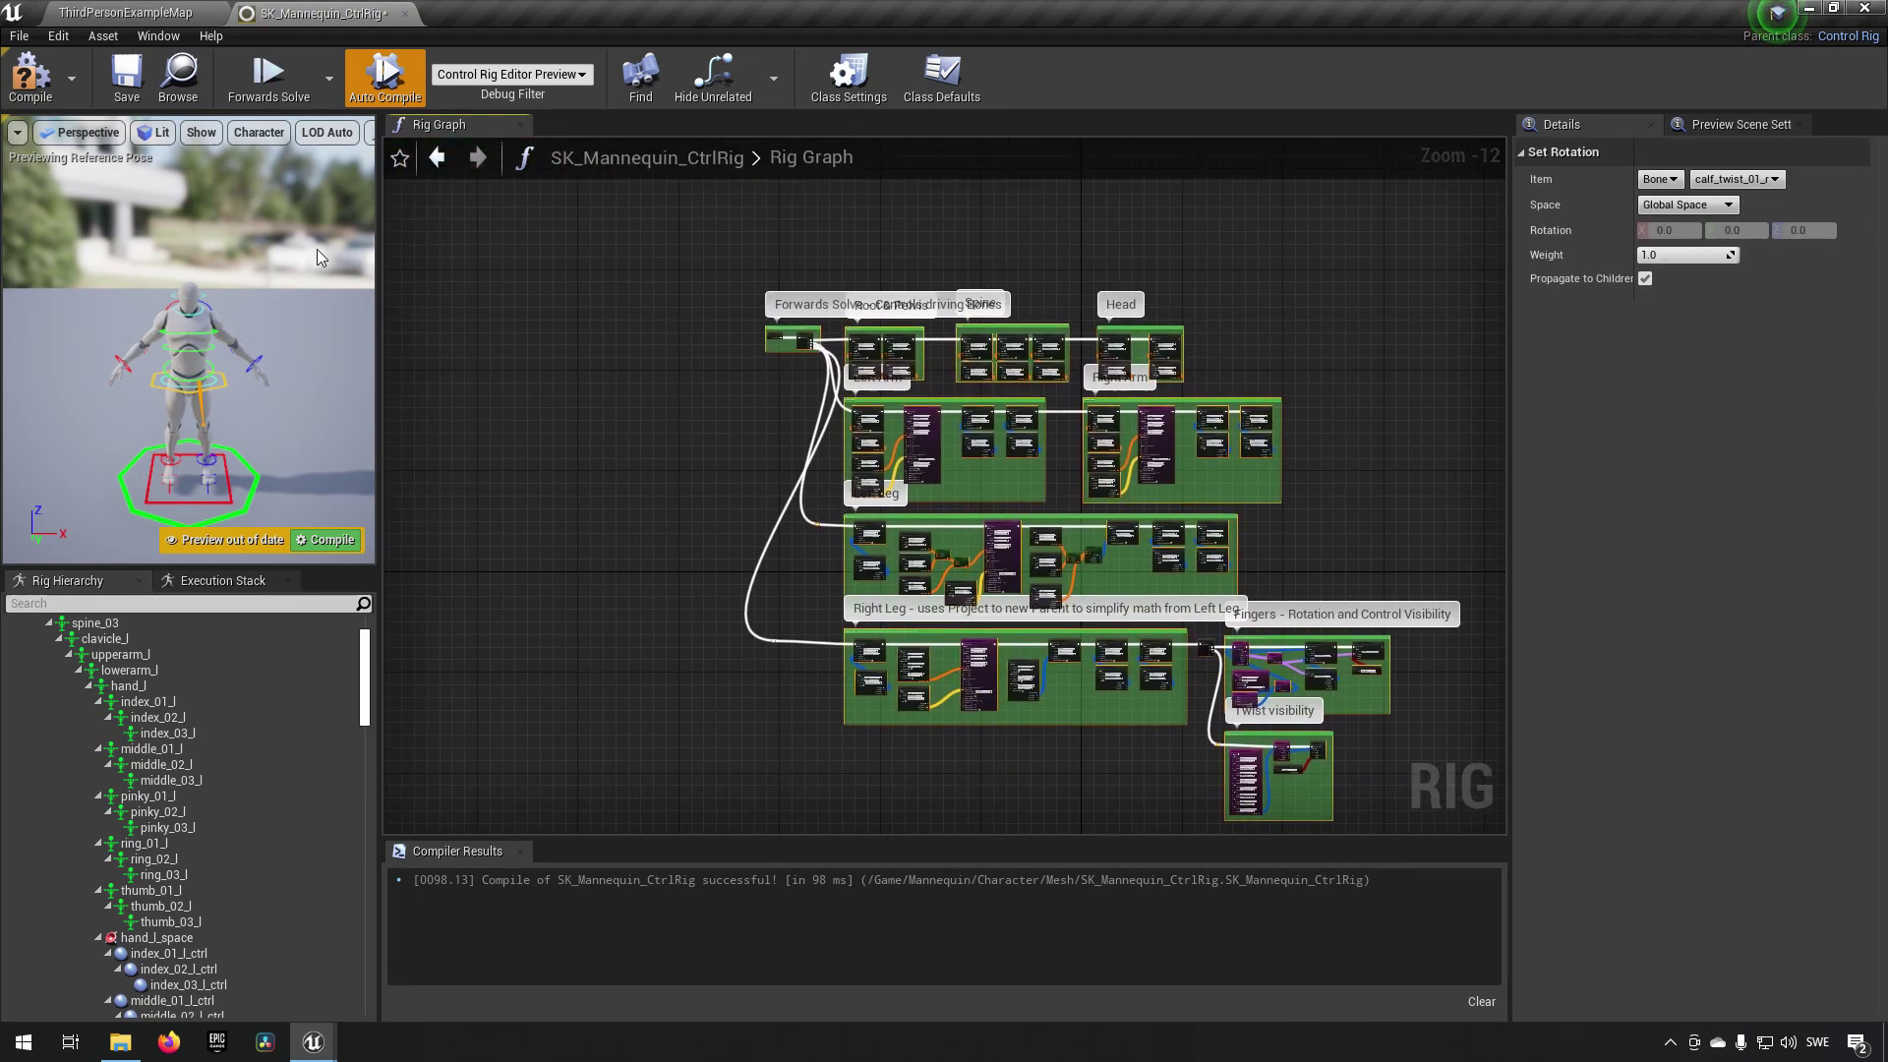
left_click(125, 77)
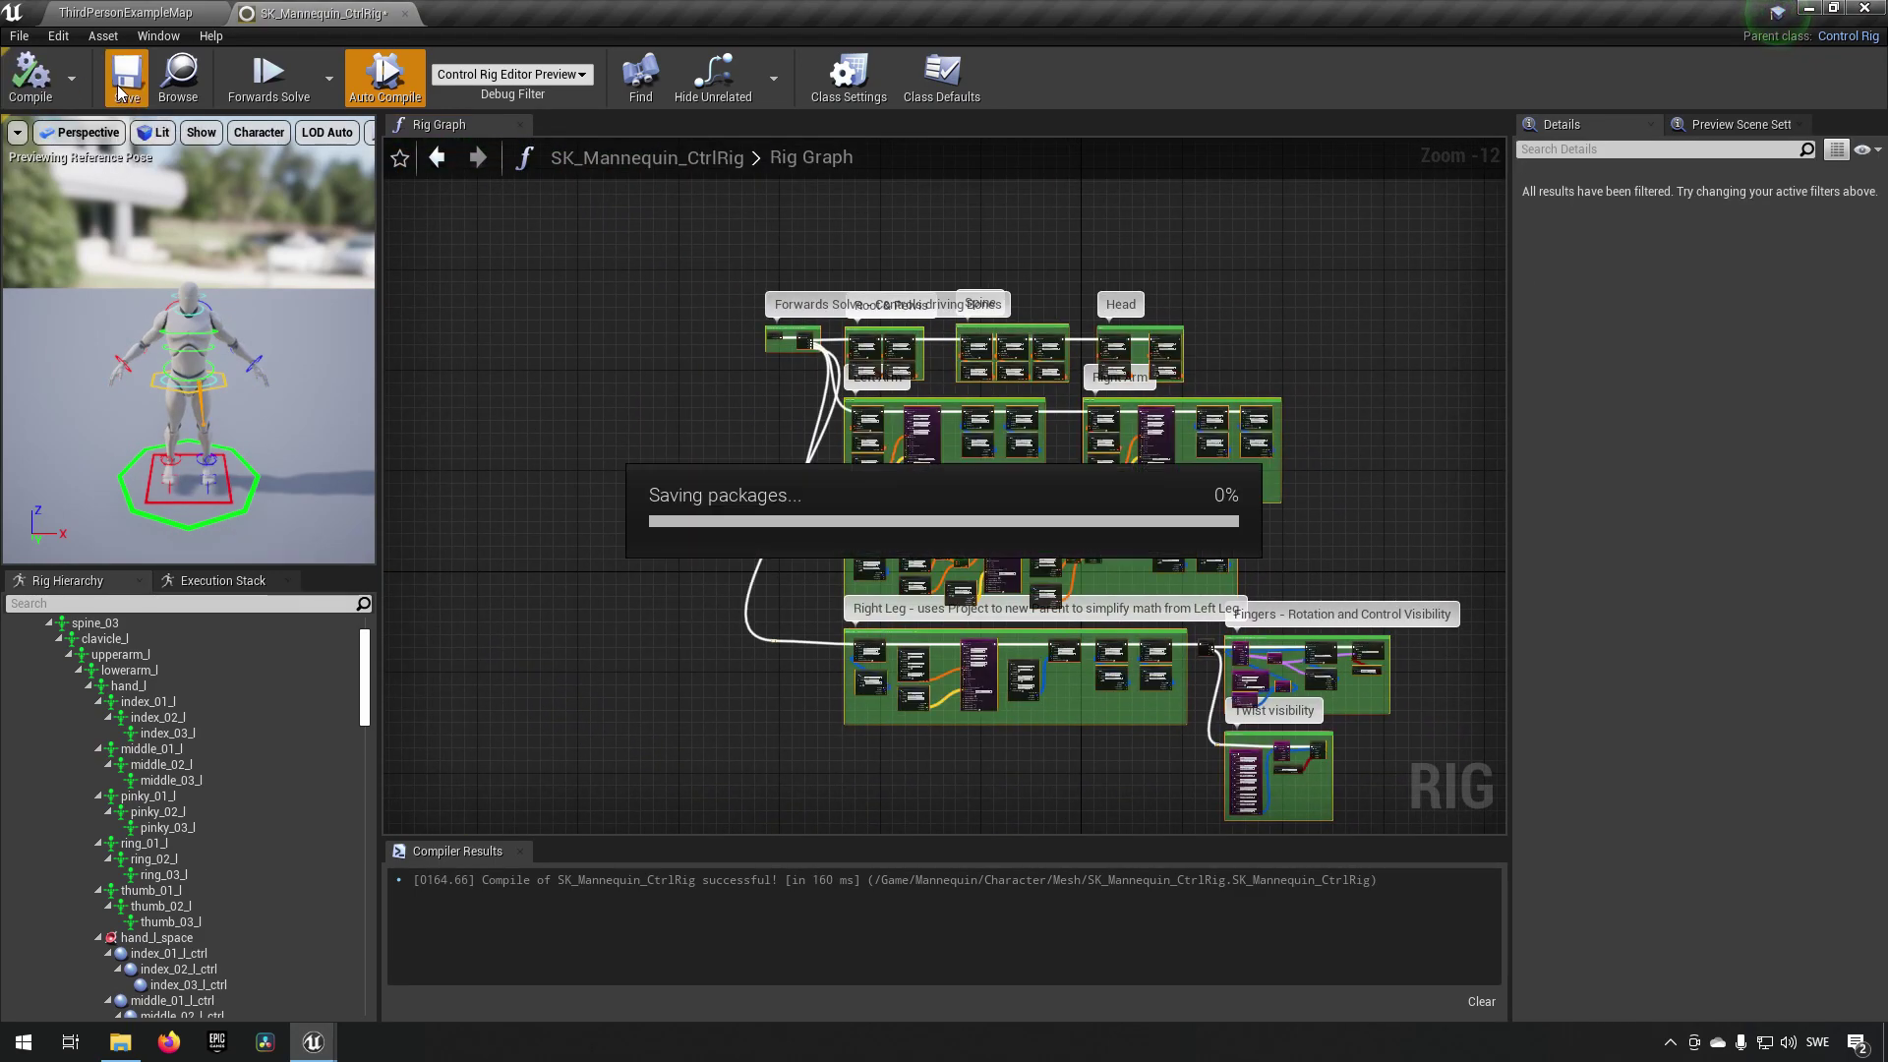
left_click(142, 12)
In the example Mannequin_ControlRig, select and copy all the Backwards Solve node groups
left_click(334, 14)
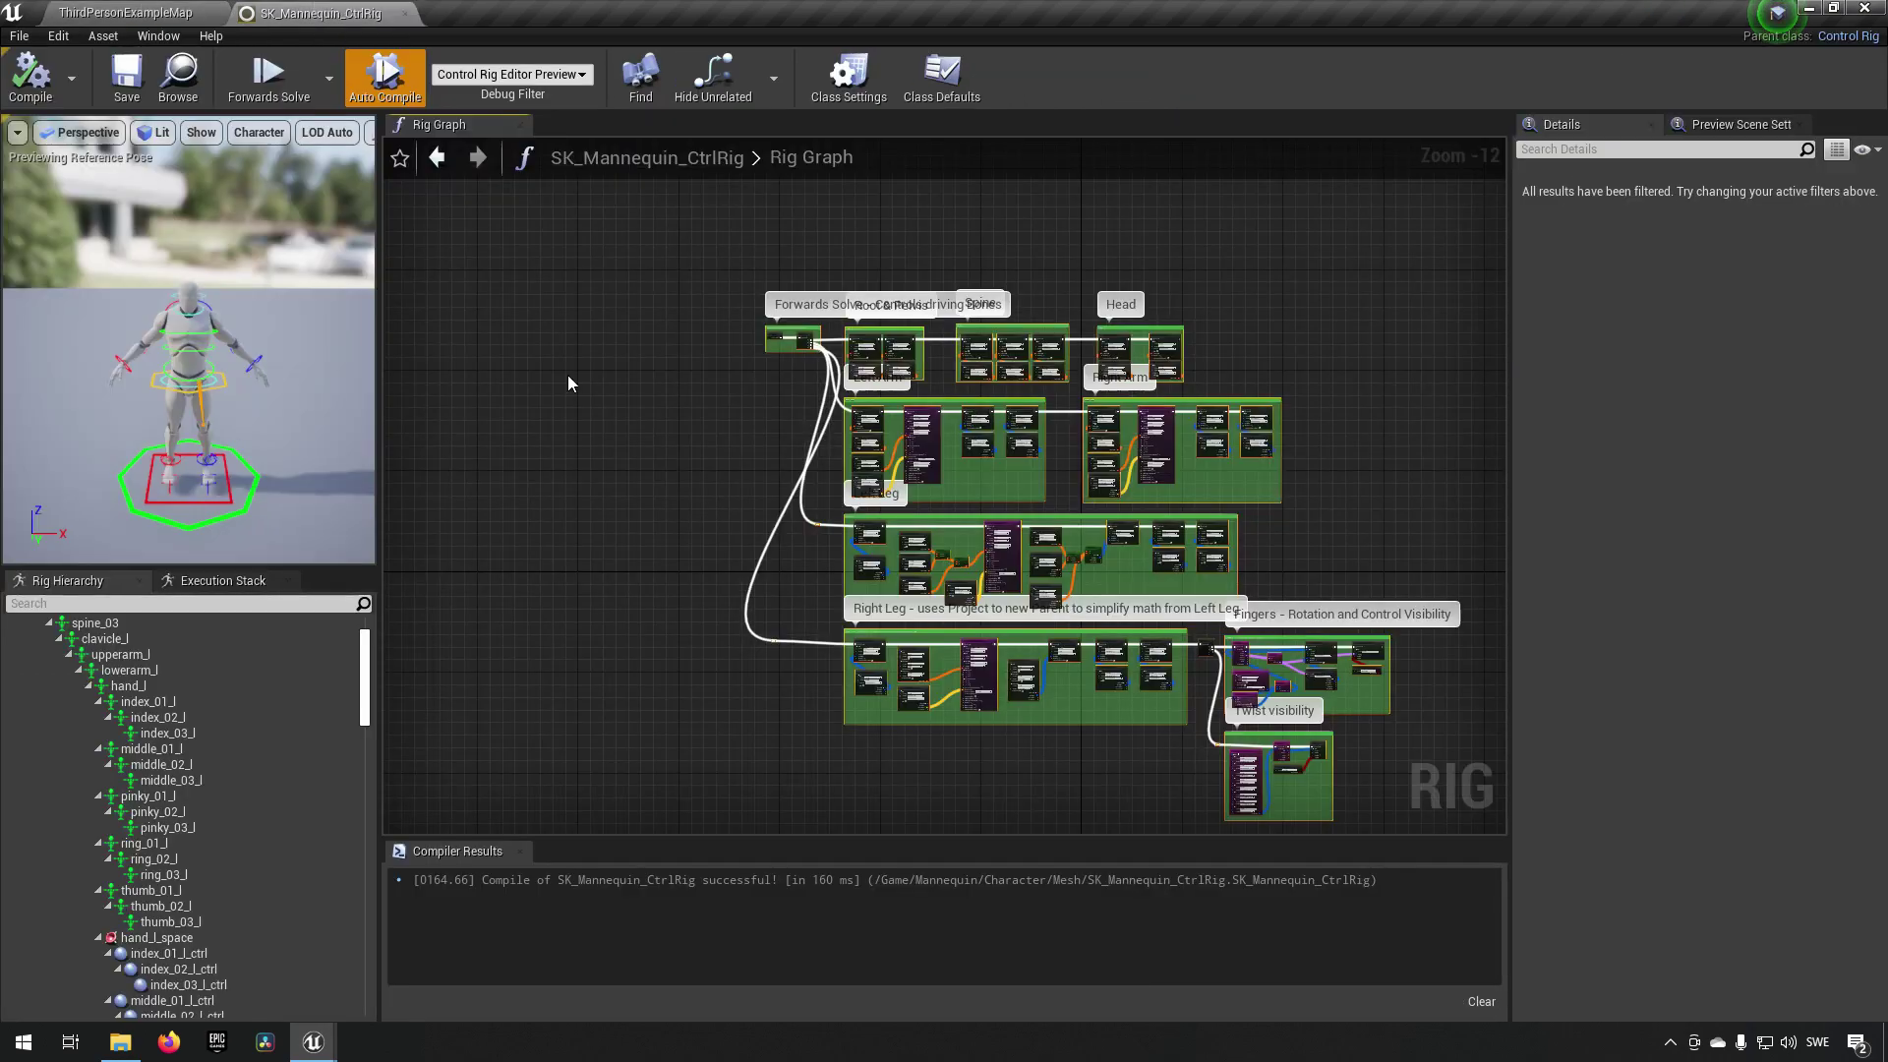
mouse_move(313, 1041)
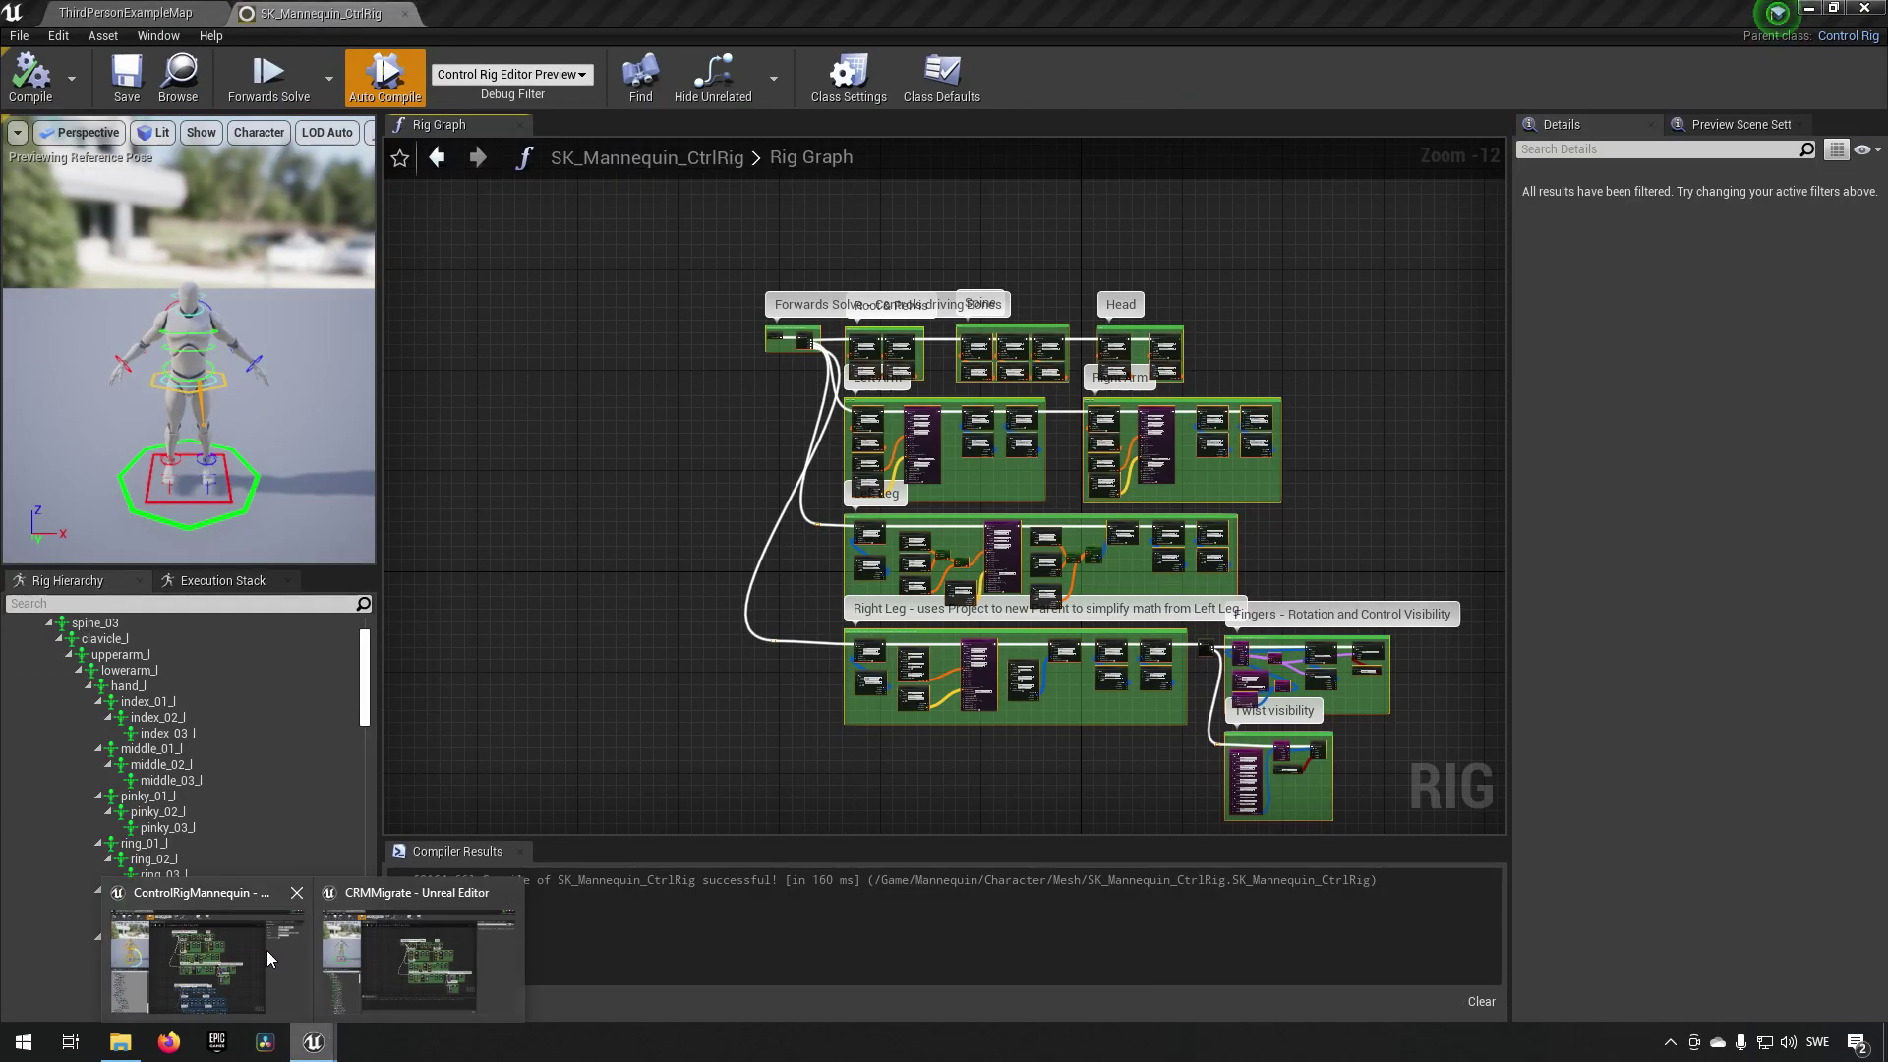
left_click(338, 891)
right_click_drag(616, 725, 680, 387)
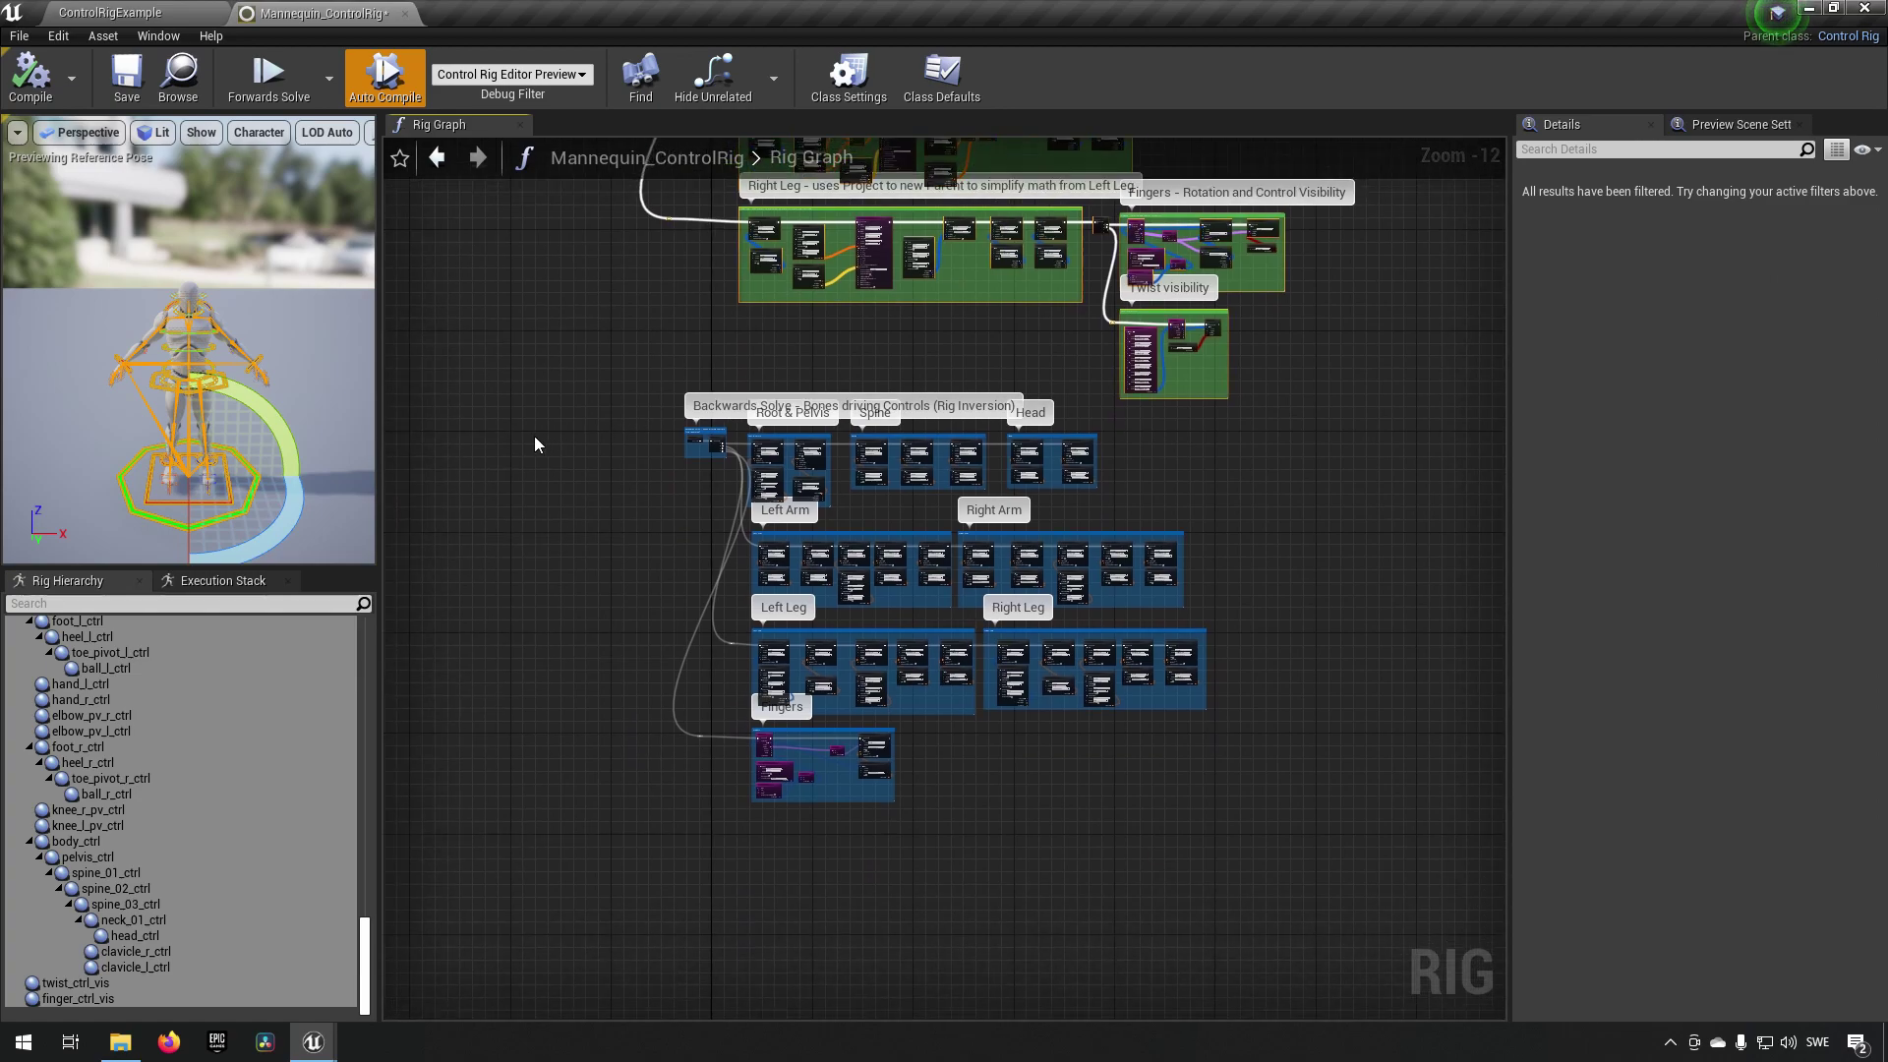
left_click_drag(534, 434, 1331, 822)
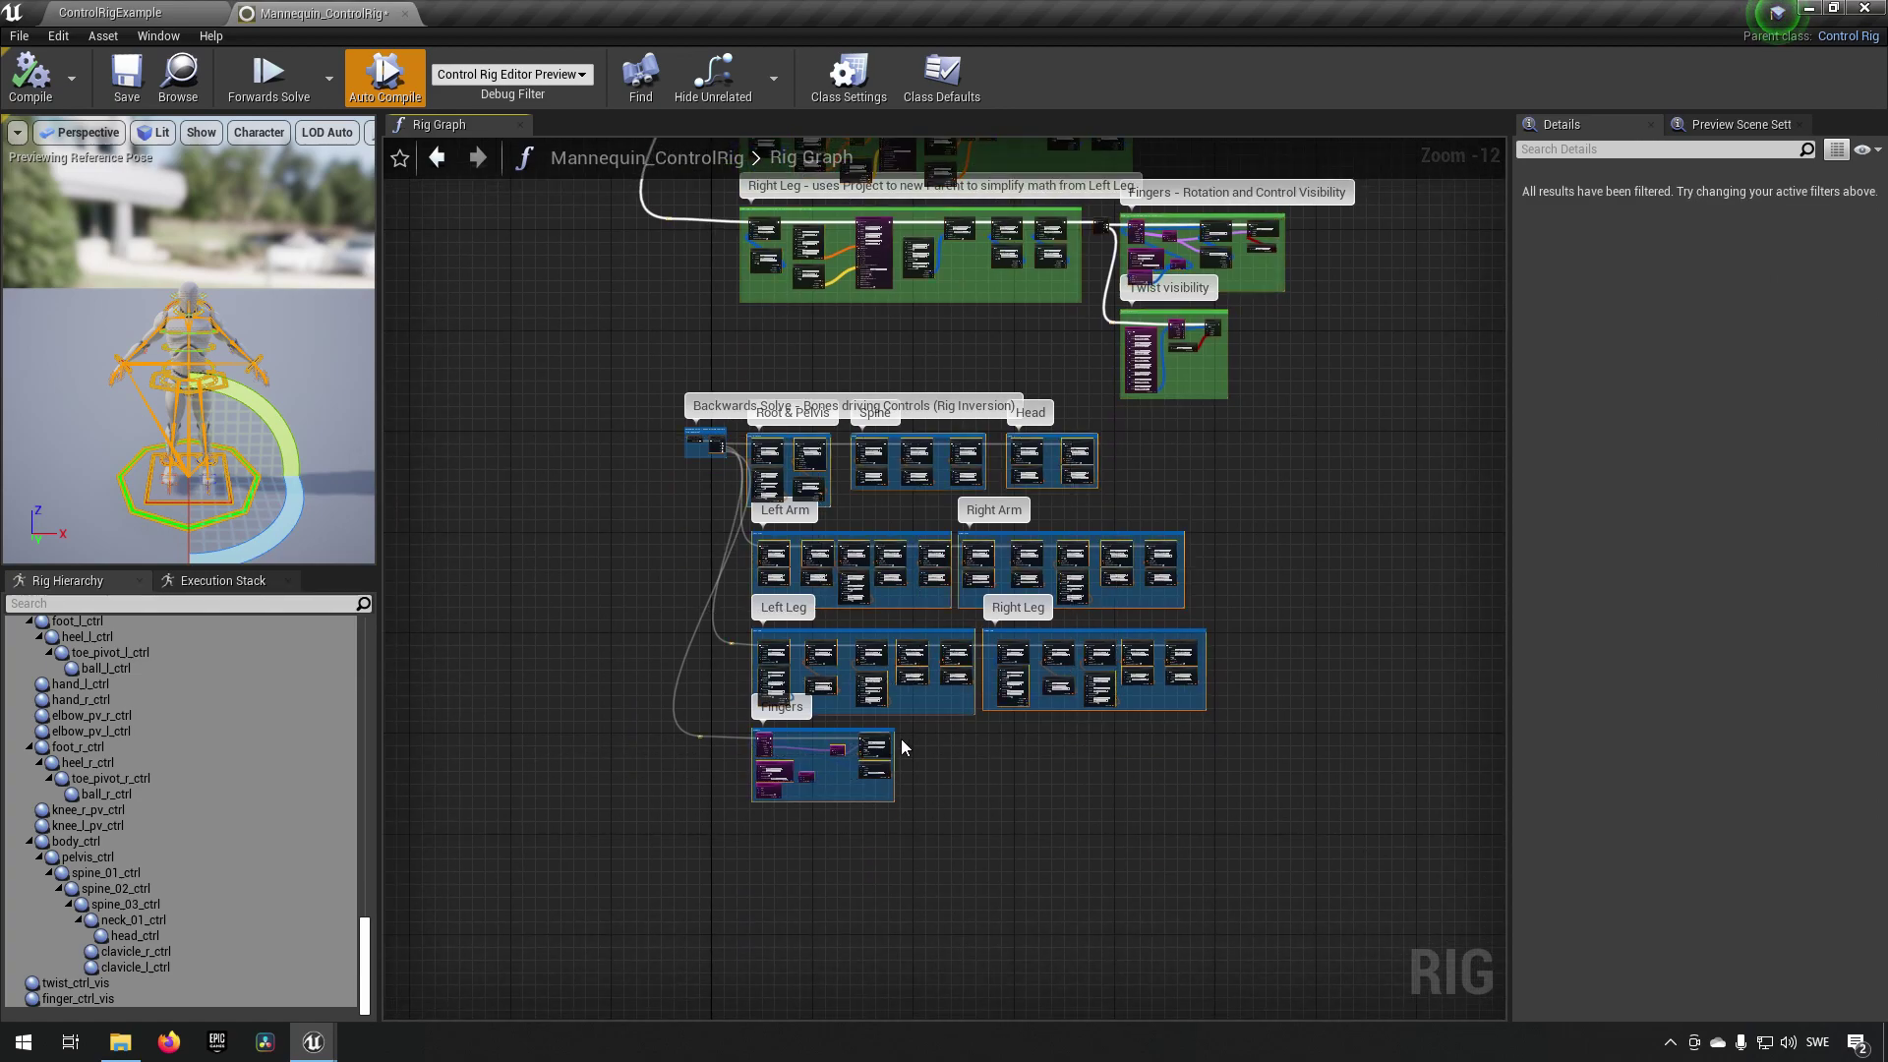
Paste the Backwards Solve groups into SK_Mannequin_CtrlRig below the forward graph and position them
mouse_move(324, 1041)
left_click(405, 964)
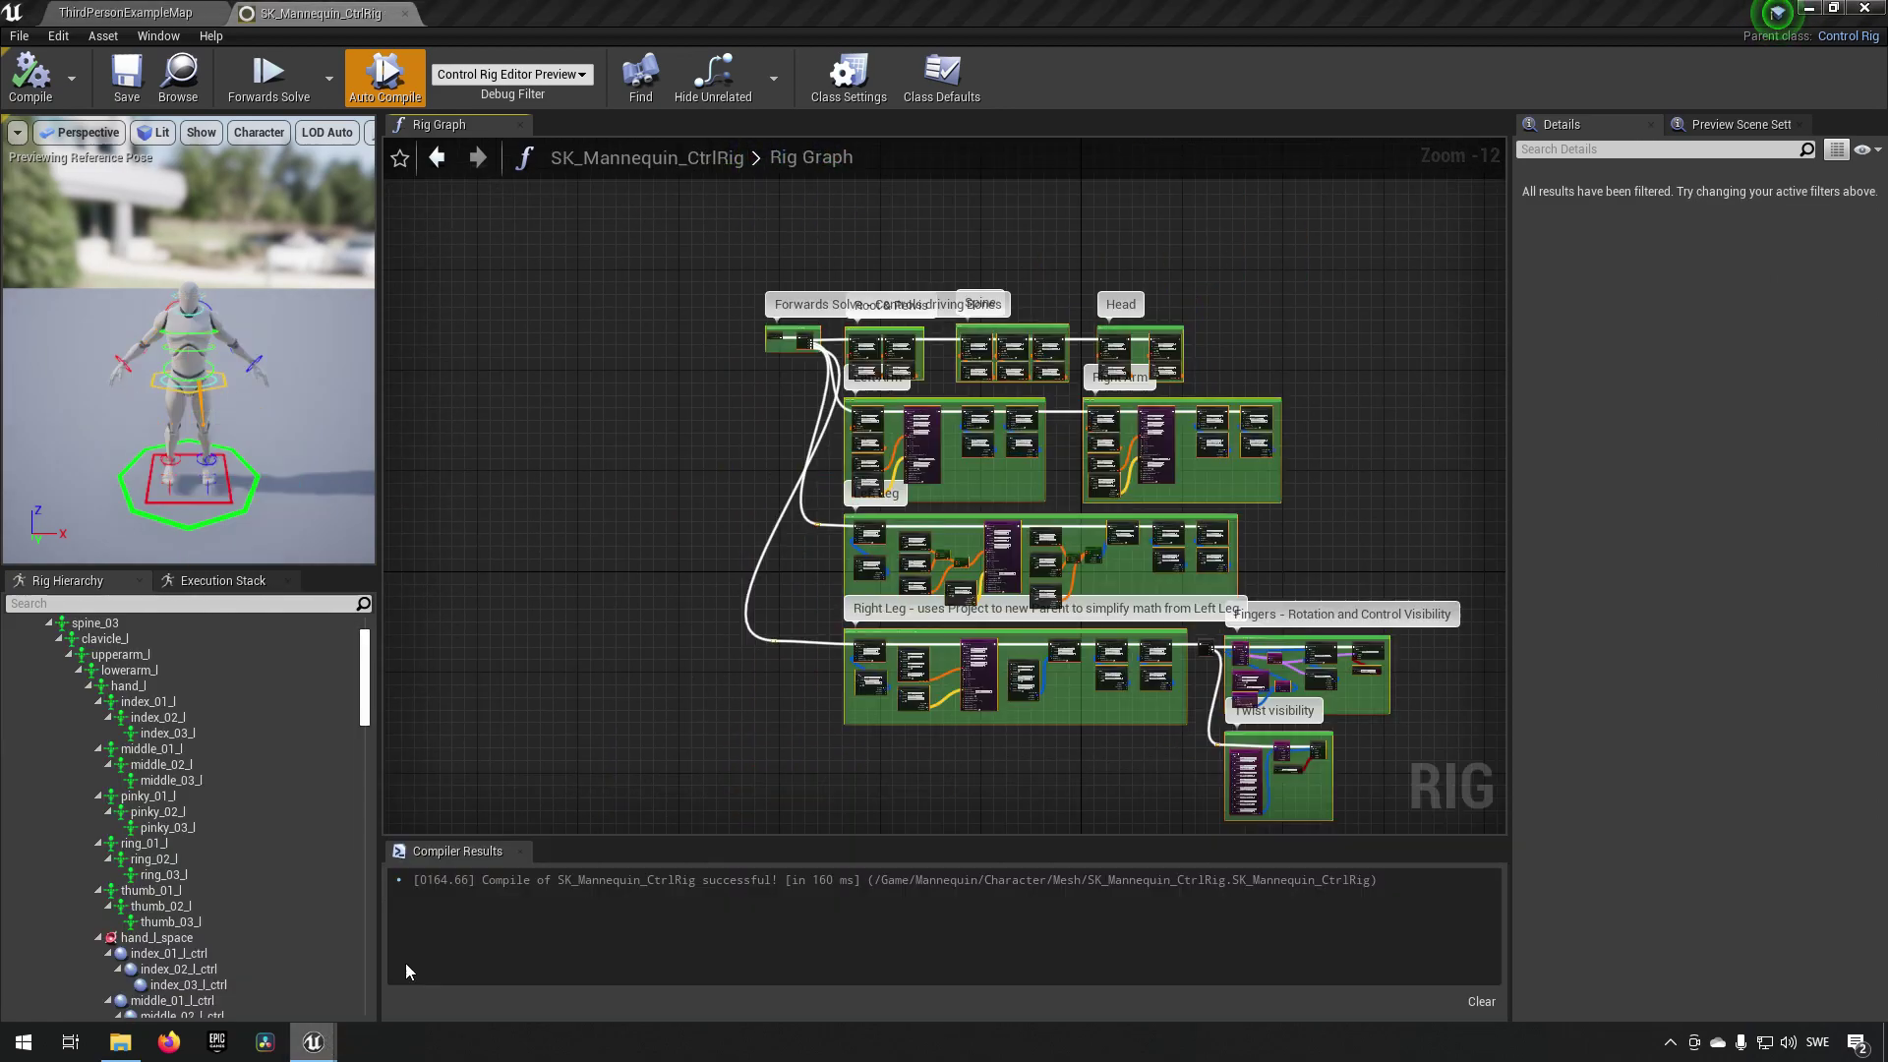
right_click_drag(717, 787, 717, 312)
key("ctrl+v")
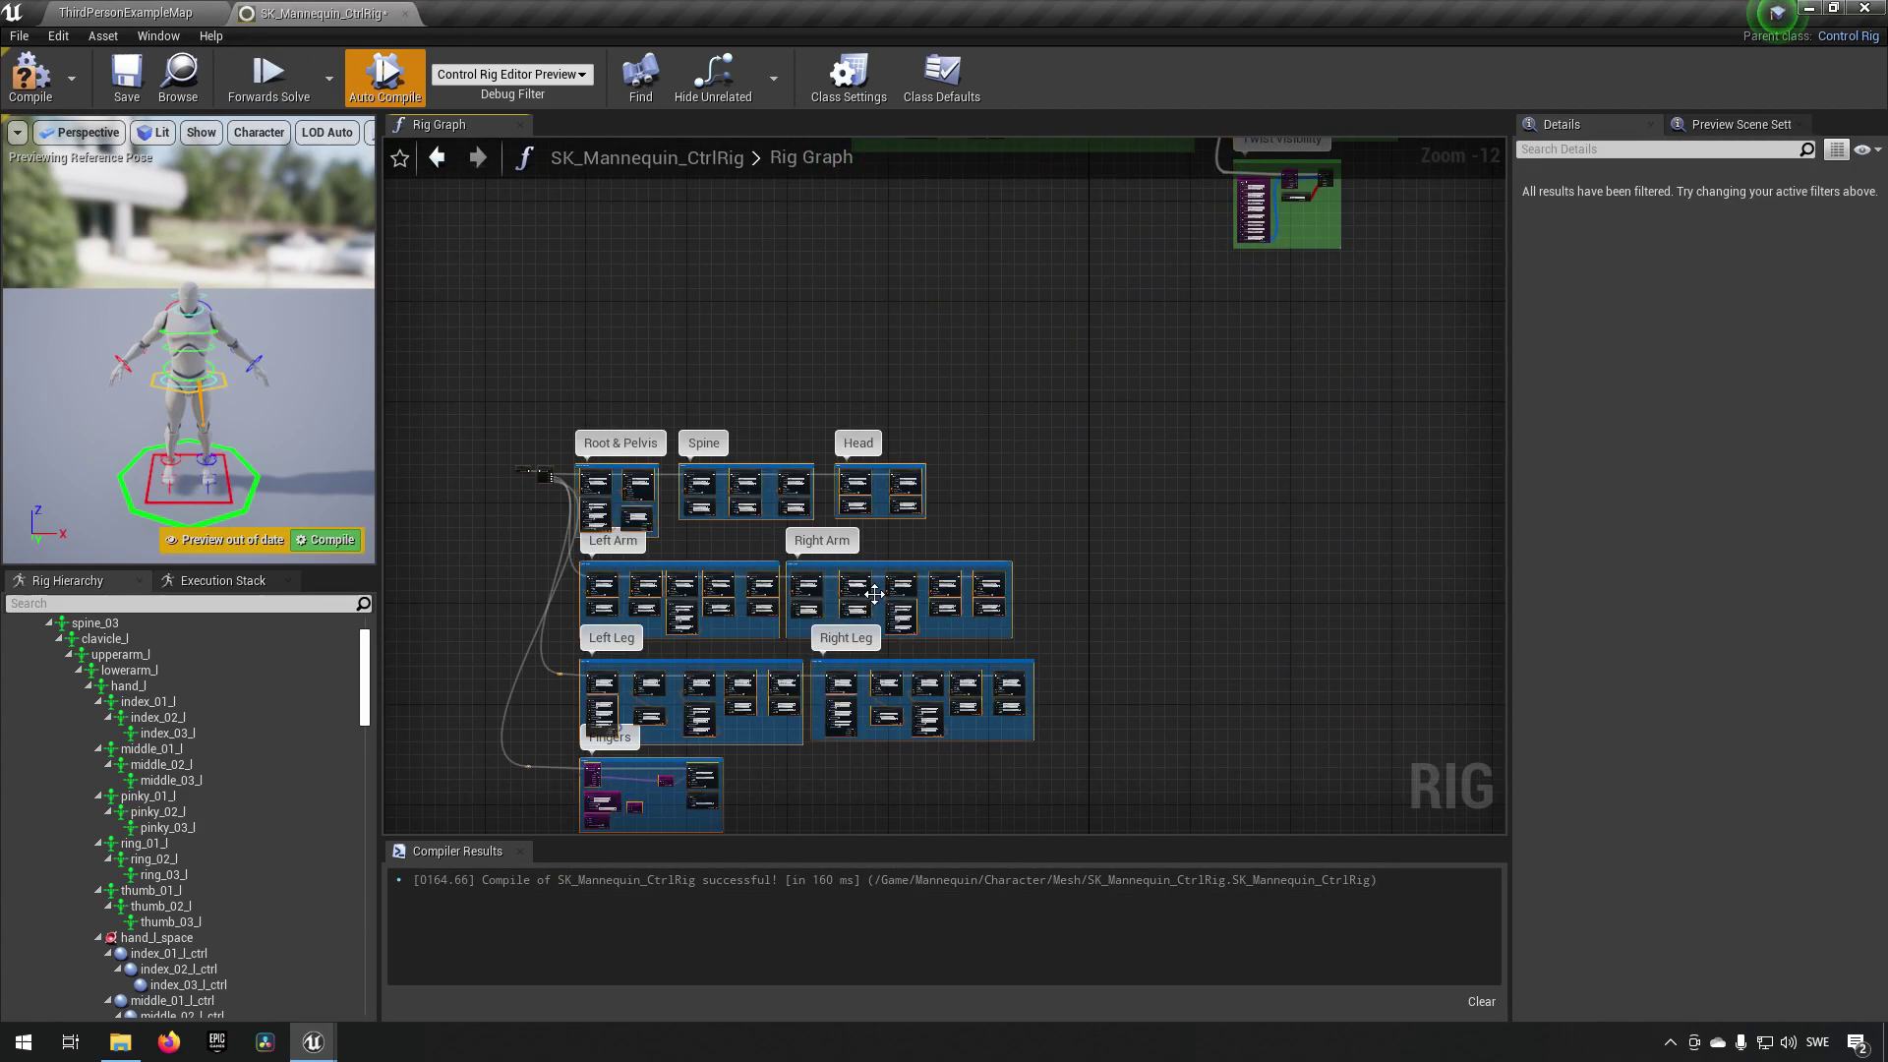
left_click_drag(753, 478, 1083, 313)
right_click_drag(759, 262, 702, 649)
Save the rig, then pose the mannequin by dragging hand_r_ctrl and body_ctrl in the preview
key("ctrl+s")
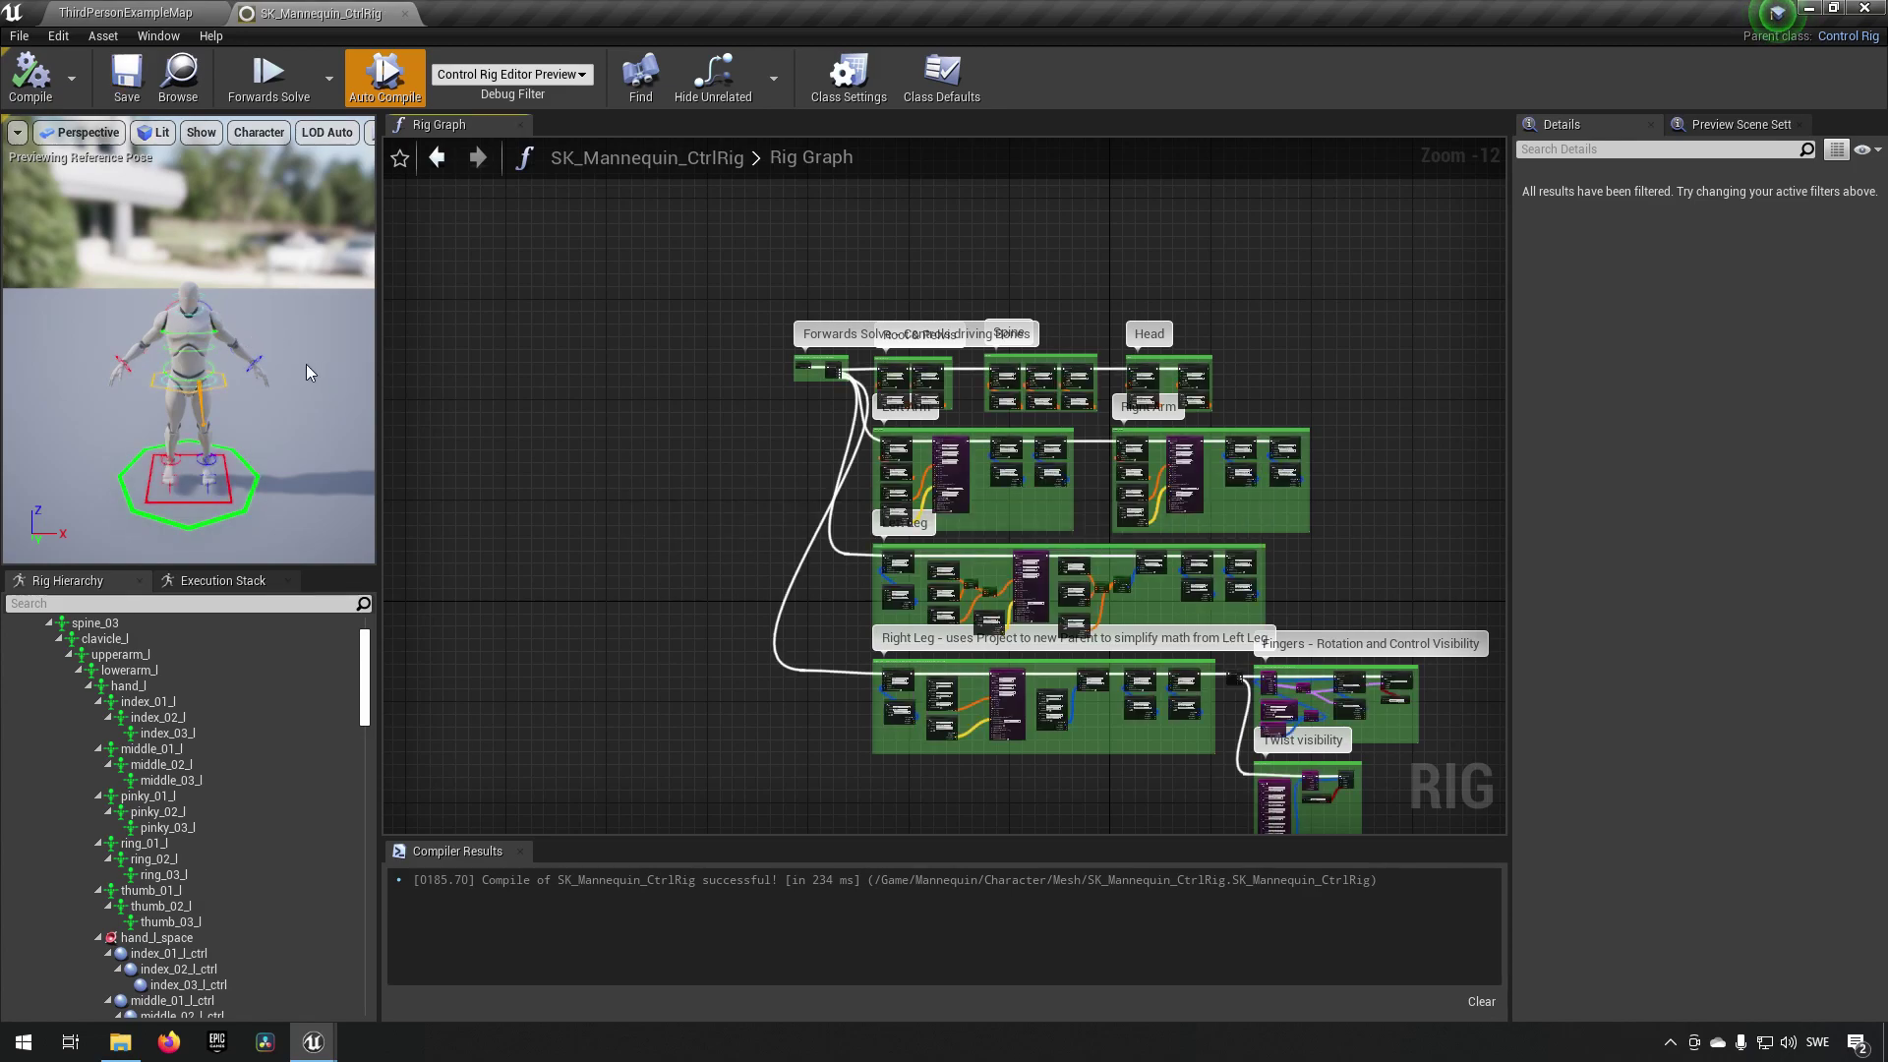
left_click_drag(308, 372, 293, 245)
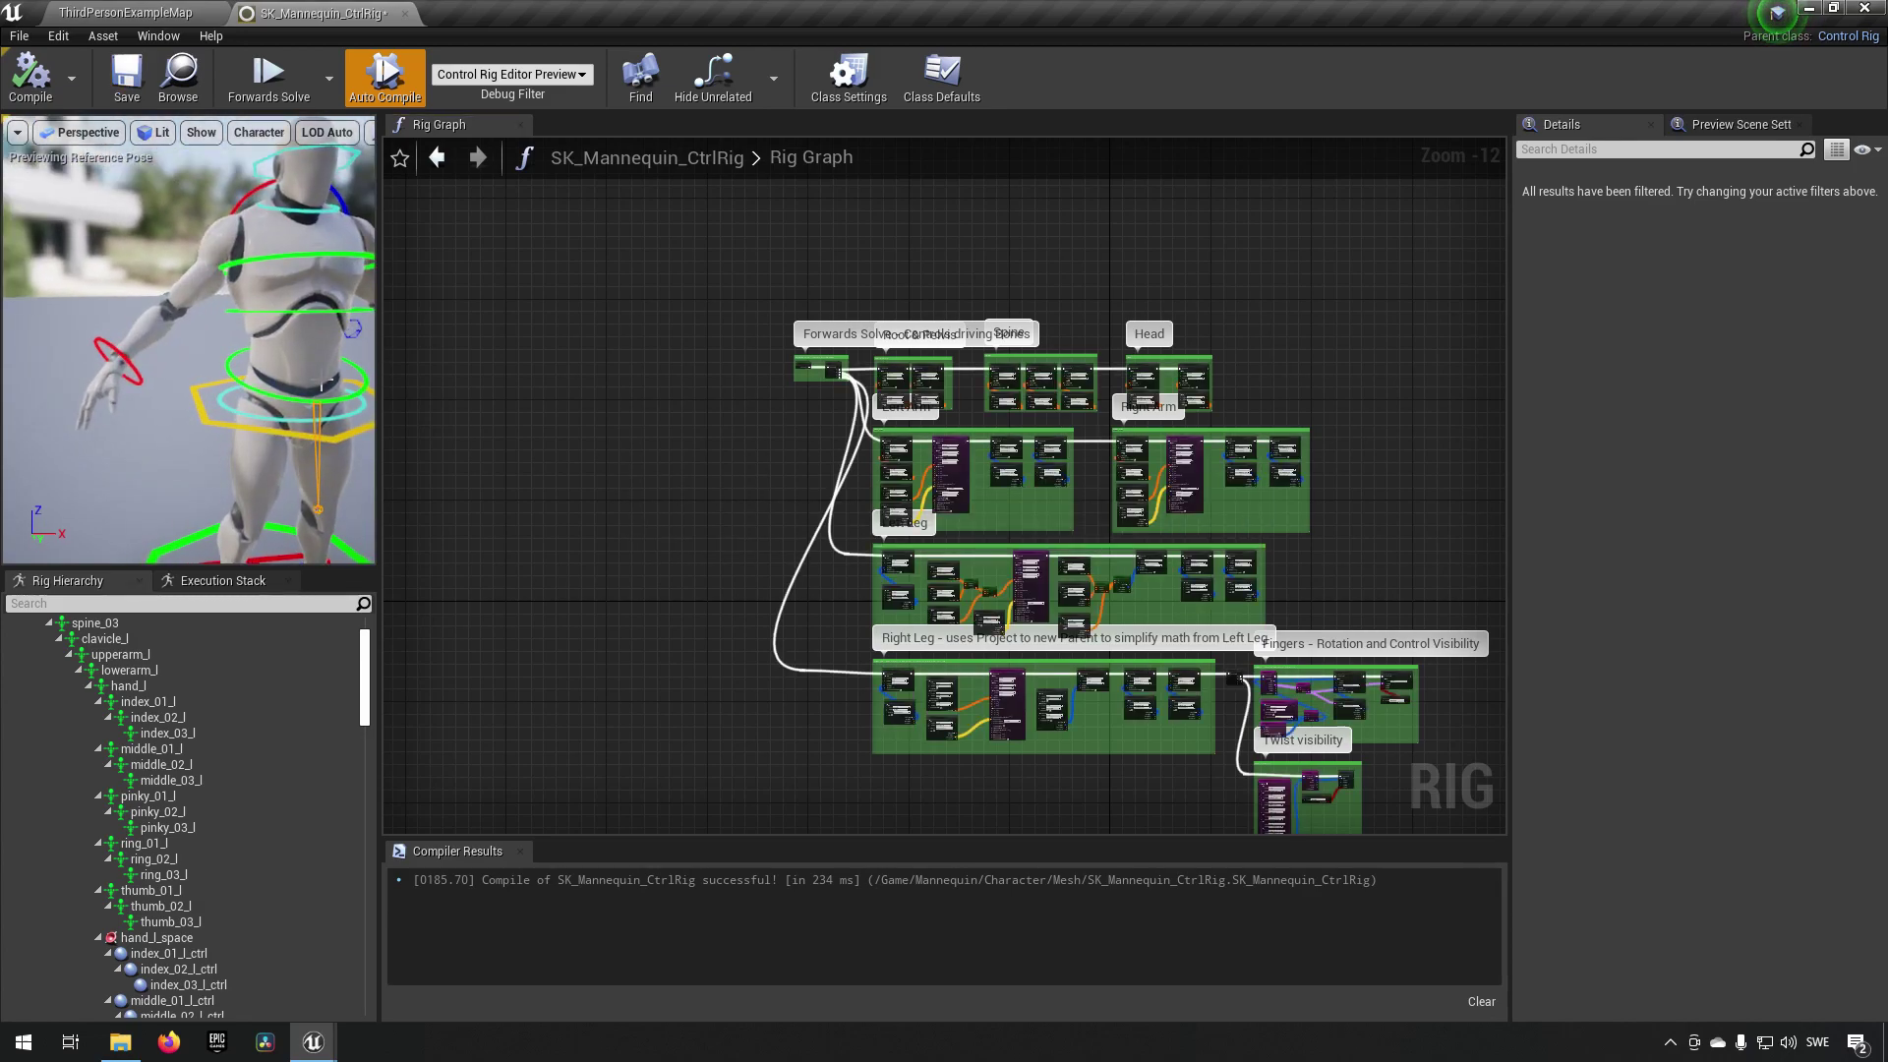
left_click(144, 375)
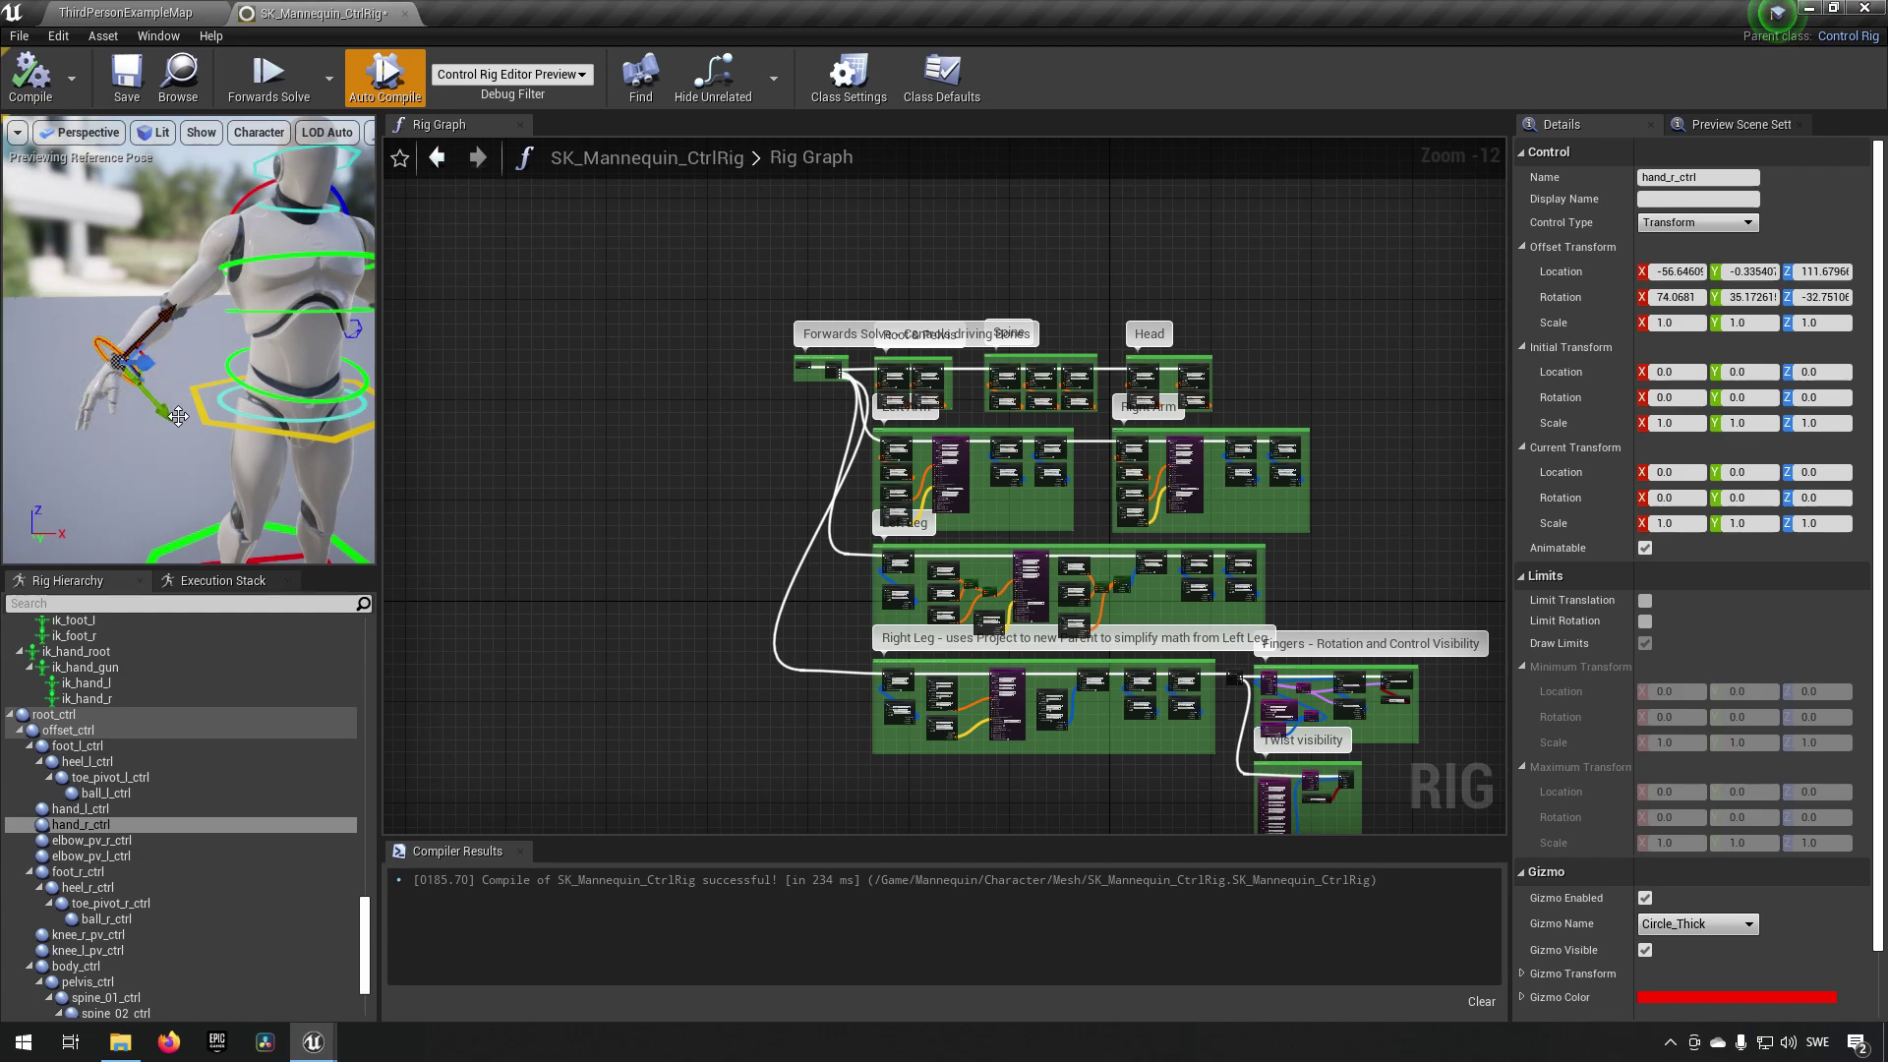
left_click_drag(178, 416, 137, 360)
right_click_drag(138, 359, 116, 246)
left_click(339, 339)
mouse_move(116, 246)
left_mouse_down()
mouse_move(102, 287)
mouse_move(143, 254)
left_mouse_up()
Pan the Rig Graph to review the blue backward and green forward solve groups
right_click_drag(550, 345, 771, 409)
right_click_drag(606, 656, 950, 557)
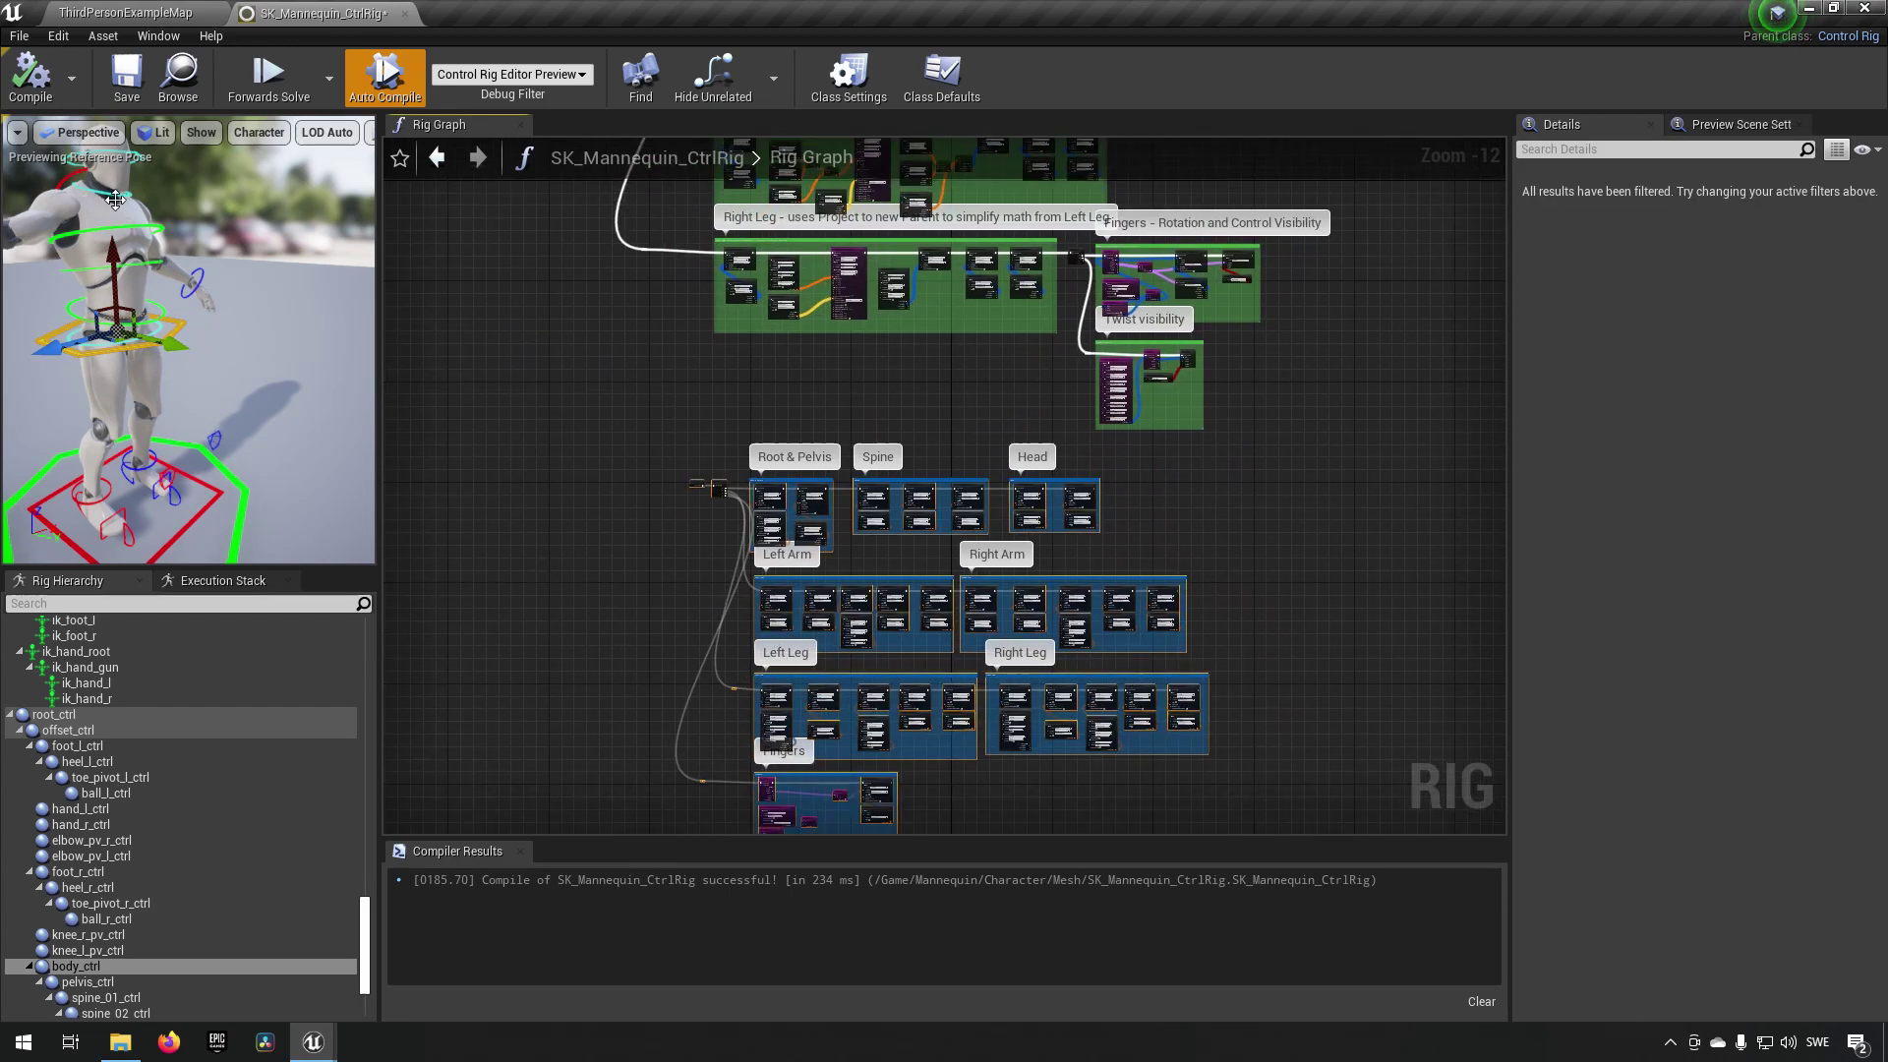
right_click_drag(602, 344, 611, 496)
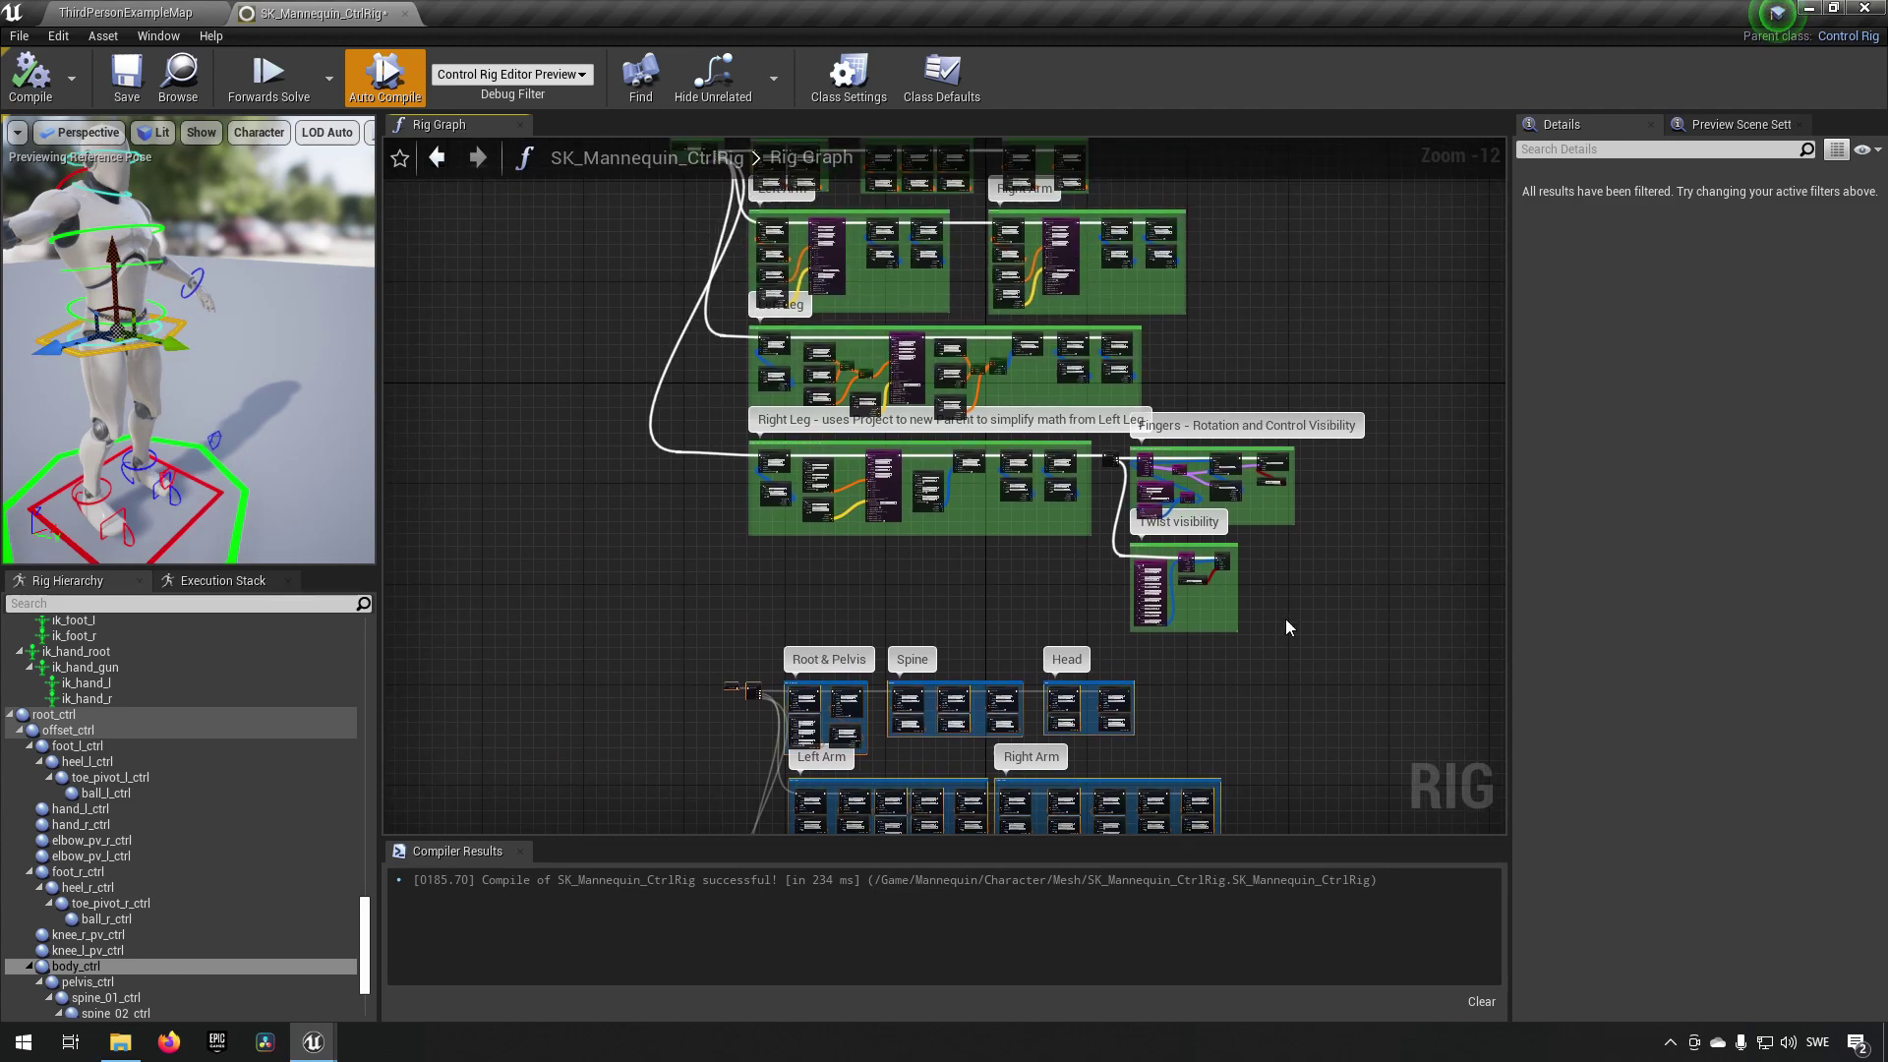
right_click_drag(511, 290, 560, 460)
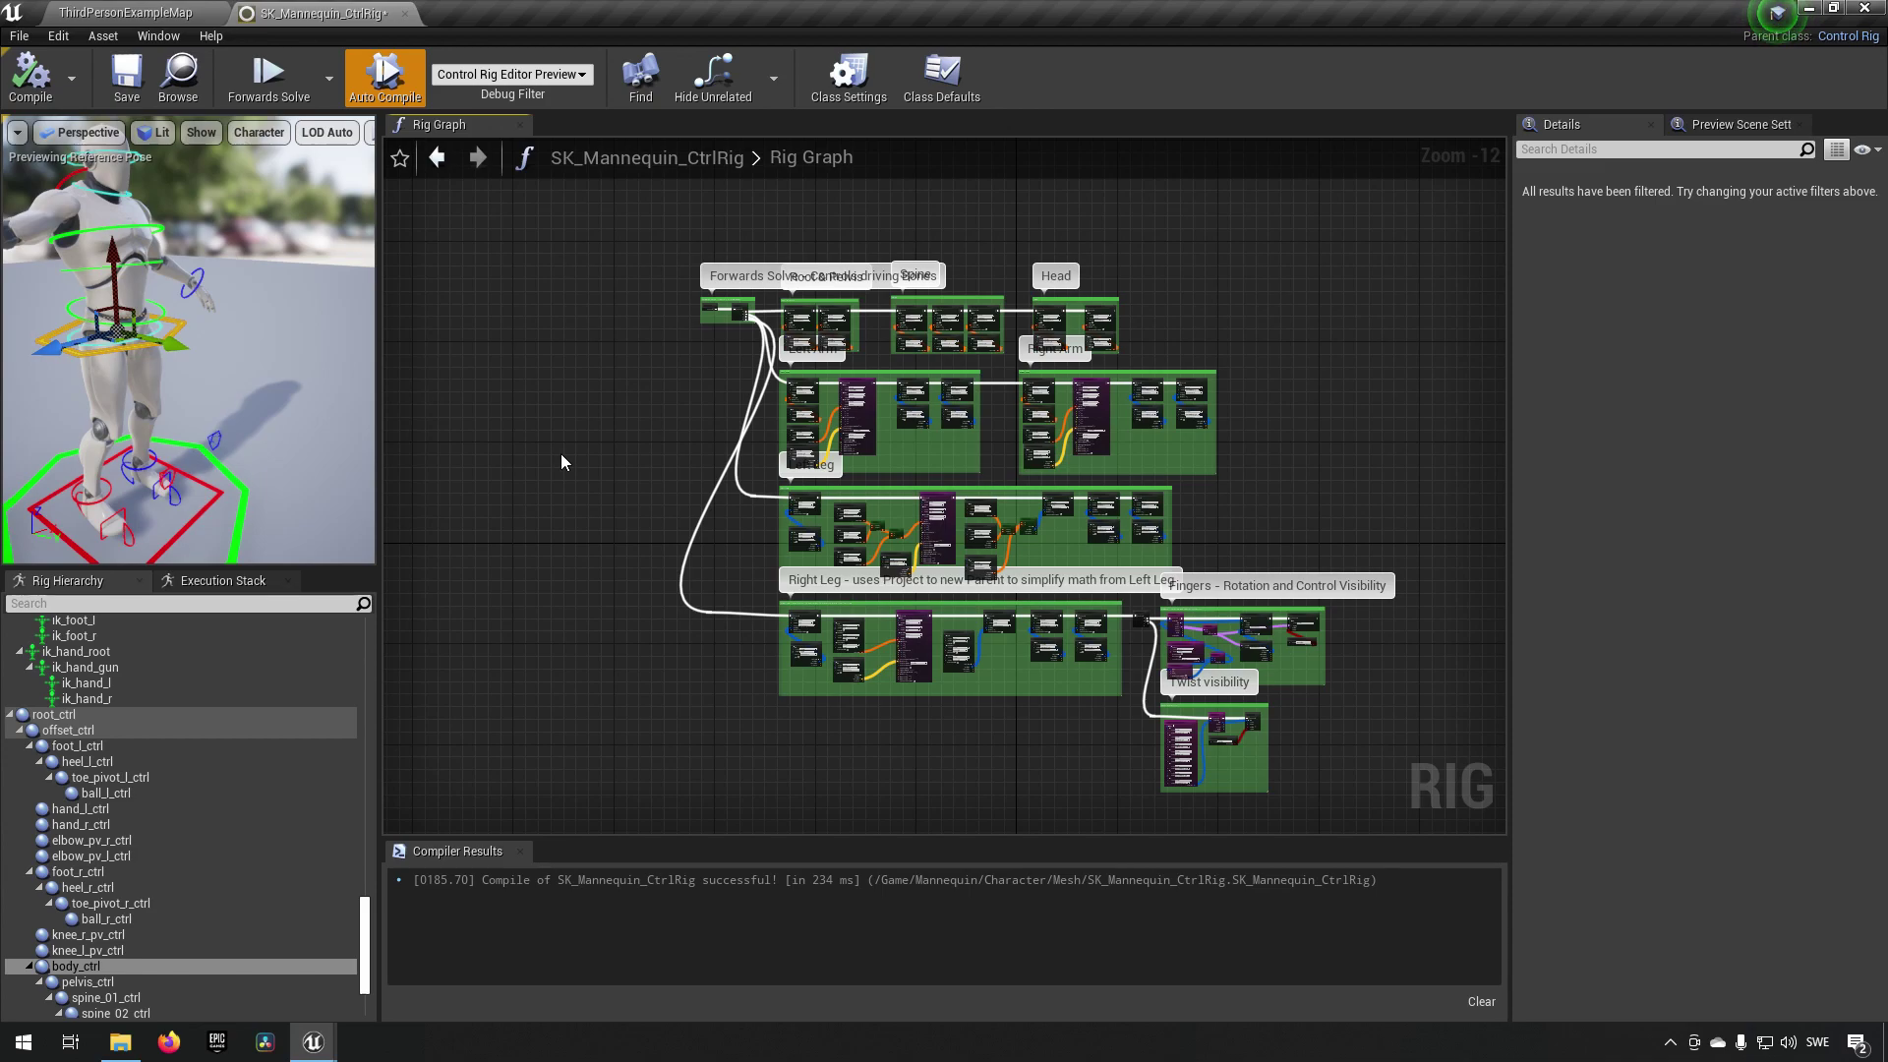
Recompile SK_Mannequin_CtrlRig from the toolbar Compile button
left_click(32, 78)
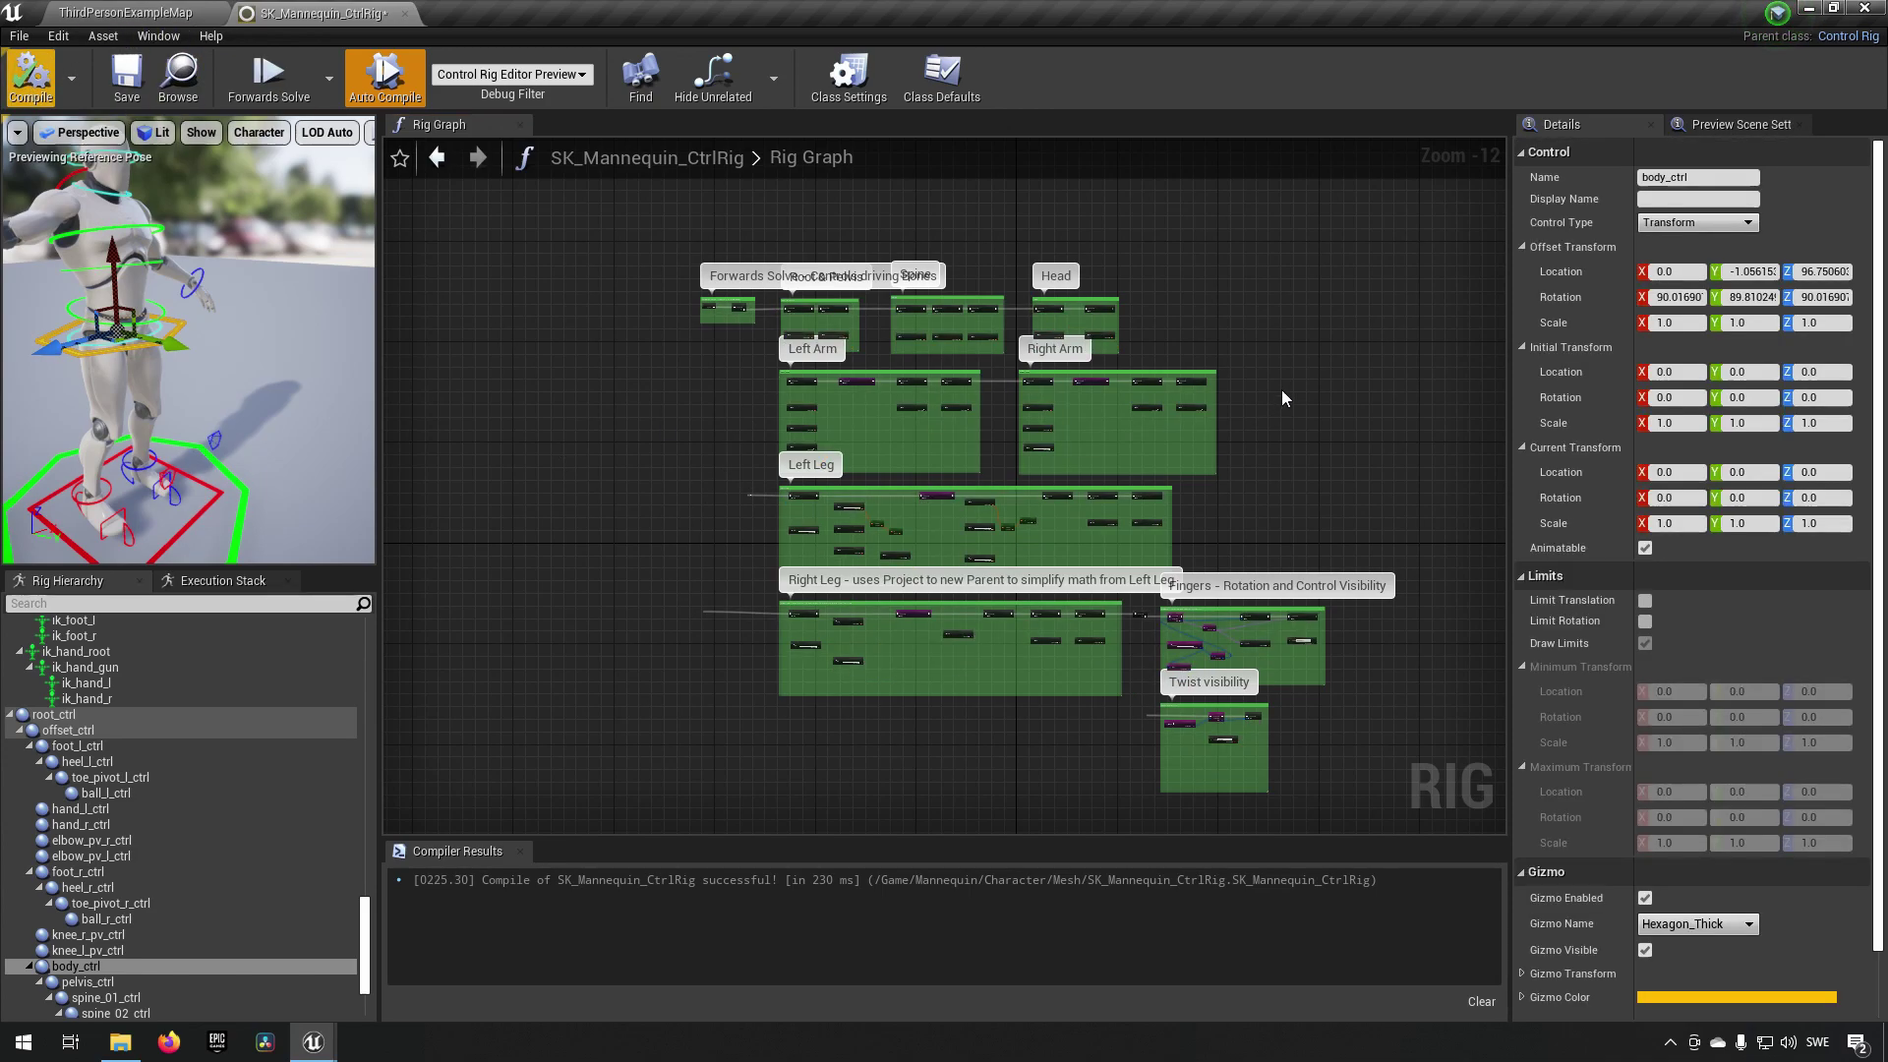